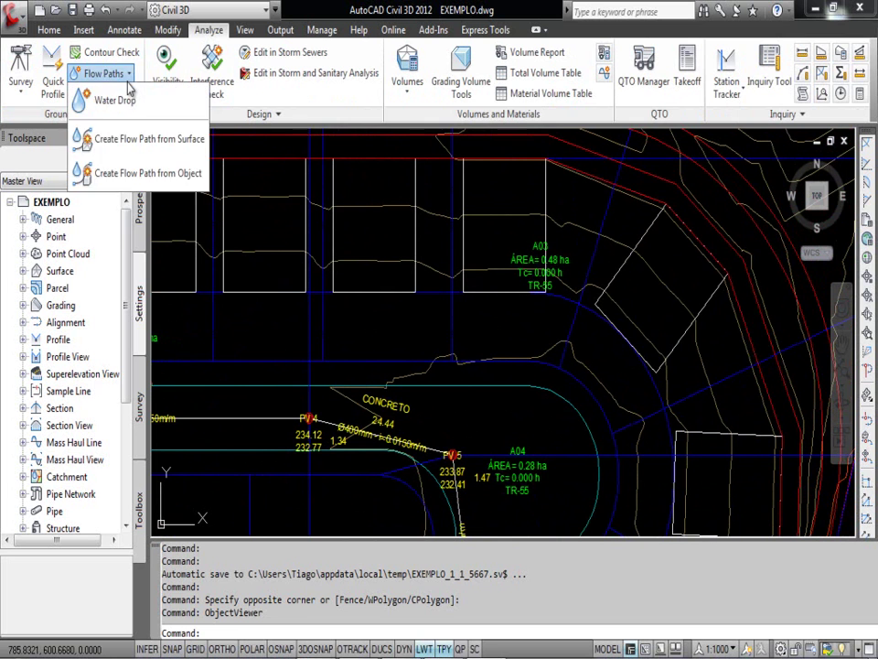
Step: Examine the catchment area labels and the storm inlets BL 1 and BL 2 that connect to manhole PV 2
{"action": "left_click", "coordinate": [133, 94]}
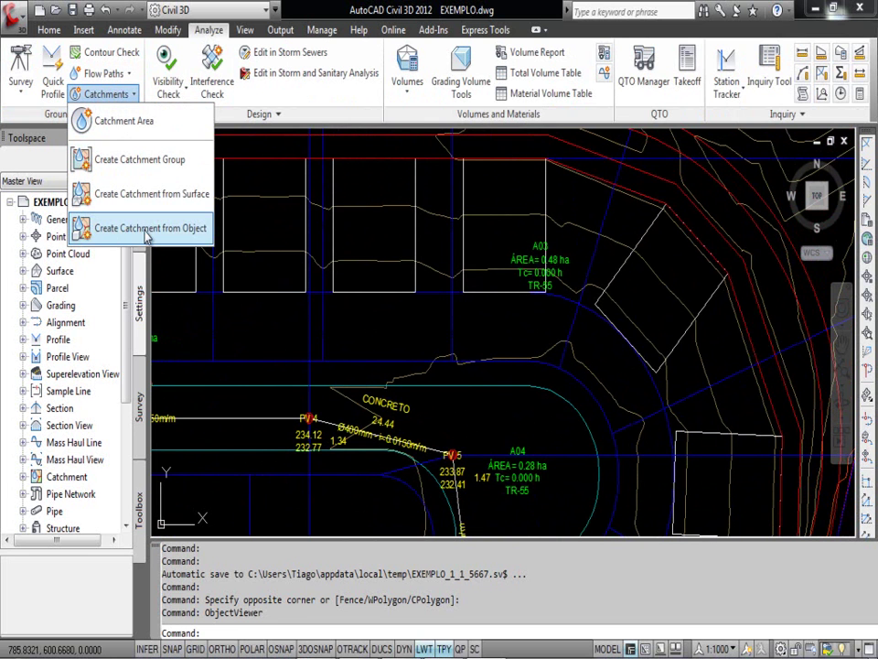
{"action": "key", "text": "Escape"}
{"action": "scroll", "coordinate": [483, 276], "scroll_direction": "down", "scroll_amount": 3}
{"action": "scroll", "coordinate": [483, 276], "scroll_direction": "up", "scroll_amount": 5}
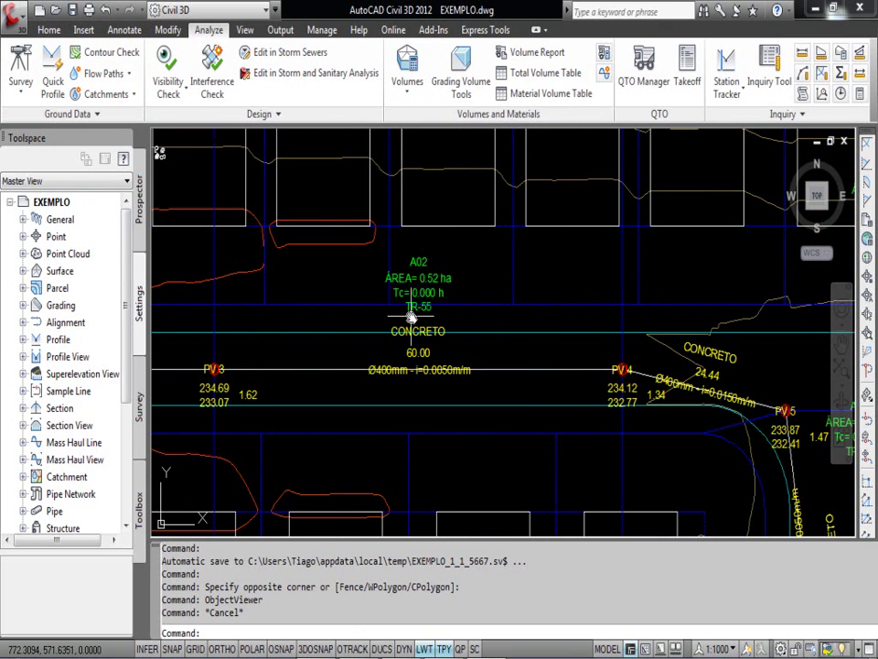
{"action": "scroll", "coordinate": [428, 330], "scroll_direction": "down", "scroll_amount": 2}
{"action": "scroll", "coordinate": [428, 329], "scroll_direction": "down", "scroll_amount": 5}
{"action": "scroll", "coordinate": [421, 302], "scroll_direction": "up", "scroll_amount": 3}
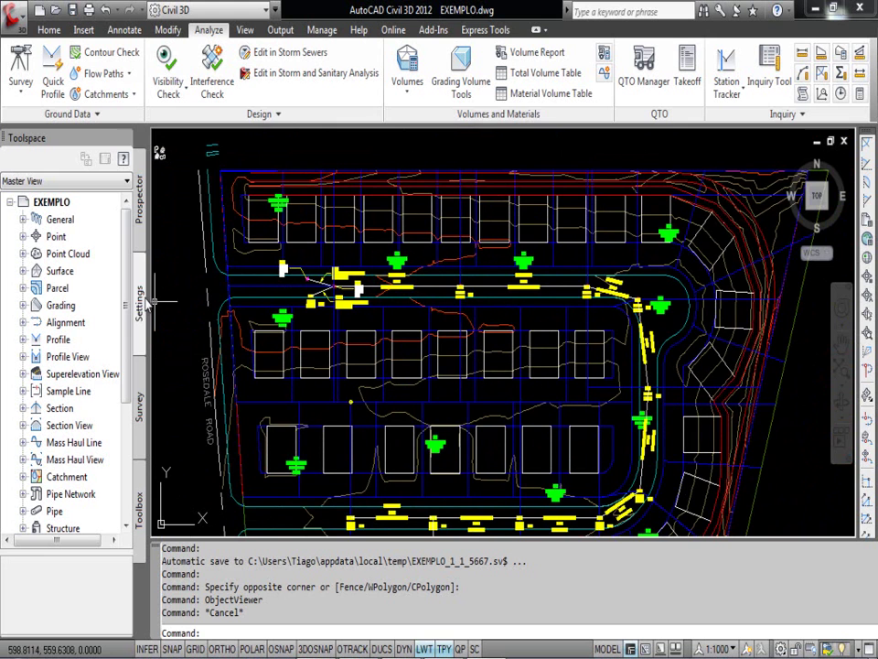
{"action": "scroll", "coordinate": [290, 275], "scroll_direction": "up", "scroll_amount": 4}
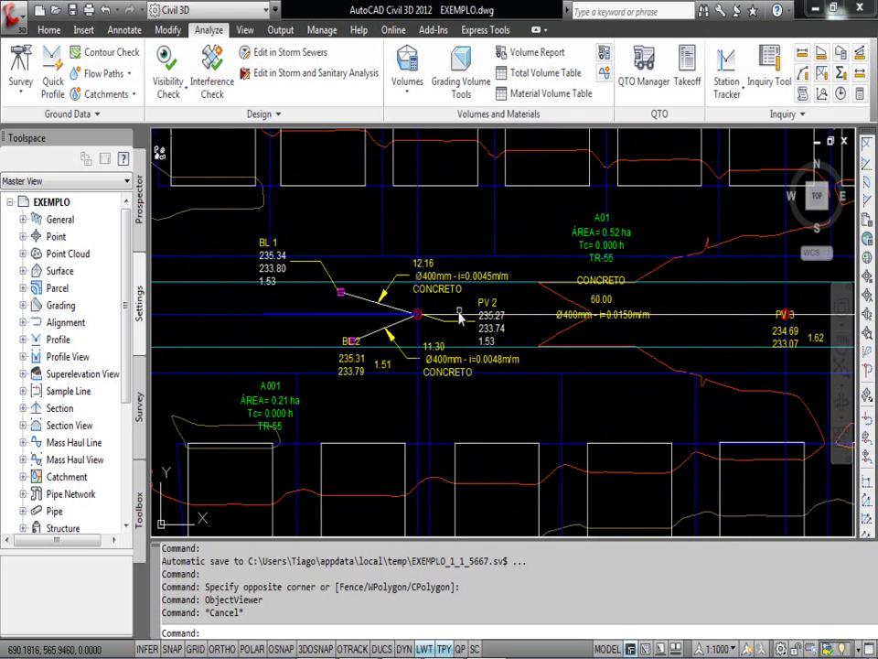
{"action": "scroll", "coordinate": [337, 293], "scroll_direction": "up", "scroll_amount": 5}
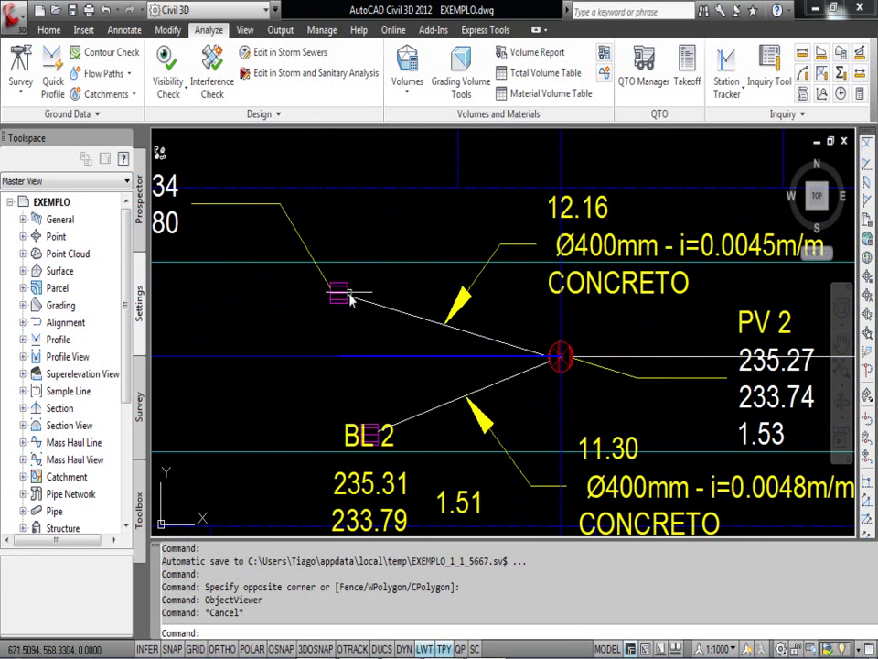
{"action": "left_click", "coordinate": [344, 290]}
{"action": "scroll", "coordinate": [335, 296], "scroll_direction": "down", "scroll_amount": 3}
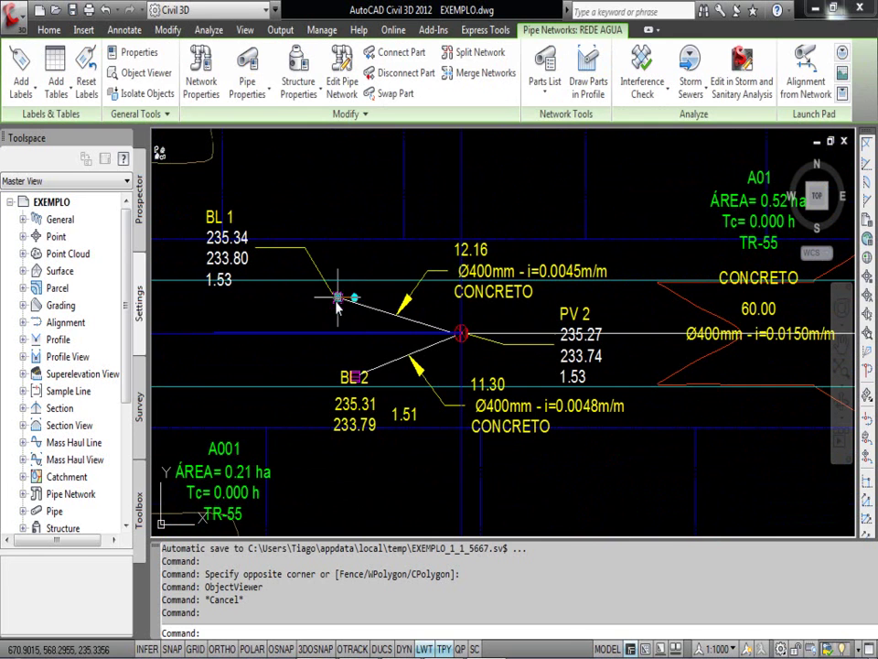
{"action": "key", "text": "Escape"}
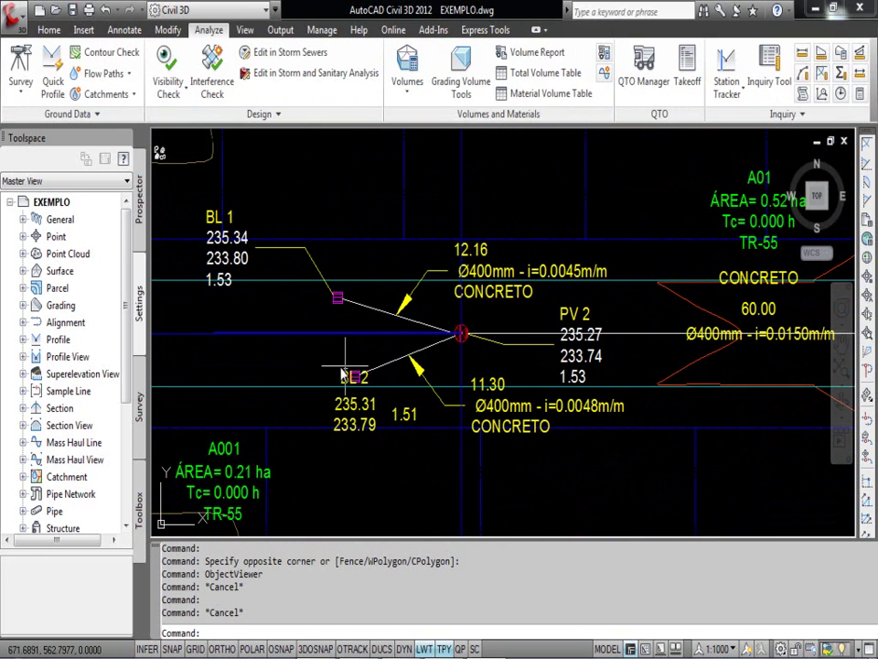
Step: Follow the pipe network from PV 3 through PV 10 and inspect the 800 mm pipe leading to the outfall
{"action": "left_click_drag", "start_coordinate": [583, 348], "coordinate": [345, 348]}
{"action": "scroll", "coordinate": [345, 348], "scroll_direction": "down", "scroll_amount": 2}
{"action": "scroll", "coordinate": [384, 335], "scroll_direction": "up", "scroll_amount": 1}
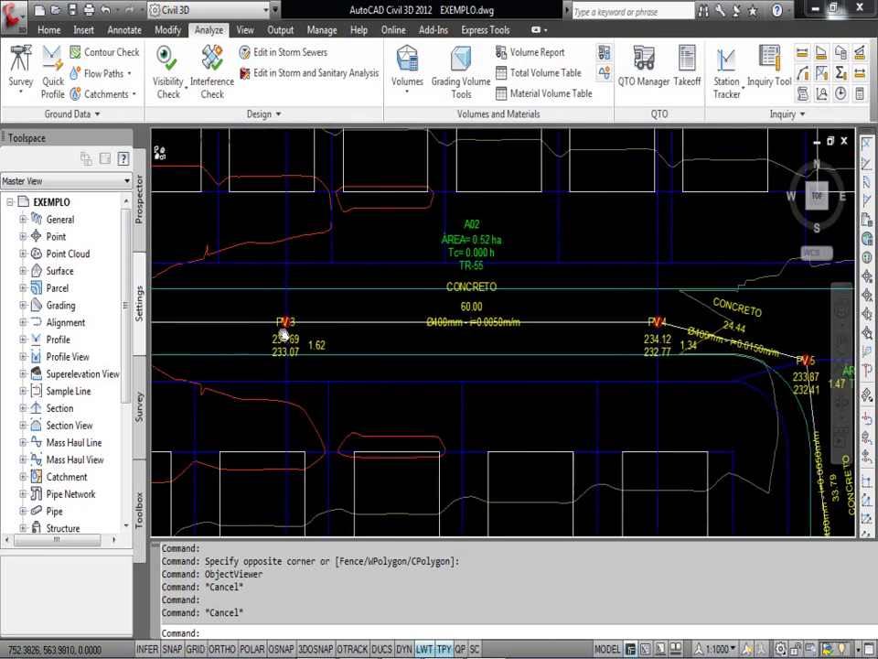
{"action": "scroll", "coordinate": [384, 335], "scroll_direction": "down", "scroll_amount": 1}
{"action": "left_click_drag", "start_coordinate": [640, 512], "coordinate": [621, 345]}
{"action": "scroll", "coordinate": [564, 398], "scroll_direction": "up", "scroll_amount": 1}
{"action": "left_click_drag", "start_coordinate": [565, 397], "coordinate": [565, 270]}
{"action": "scroll", "coordinate": [512, 375], "scroll_direction": "up", "scroll_amount": 3}
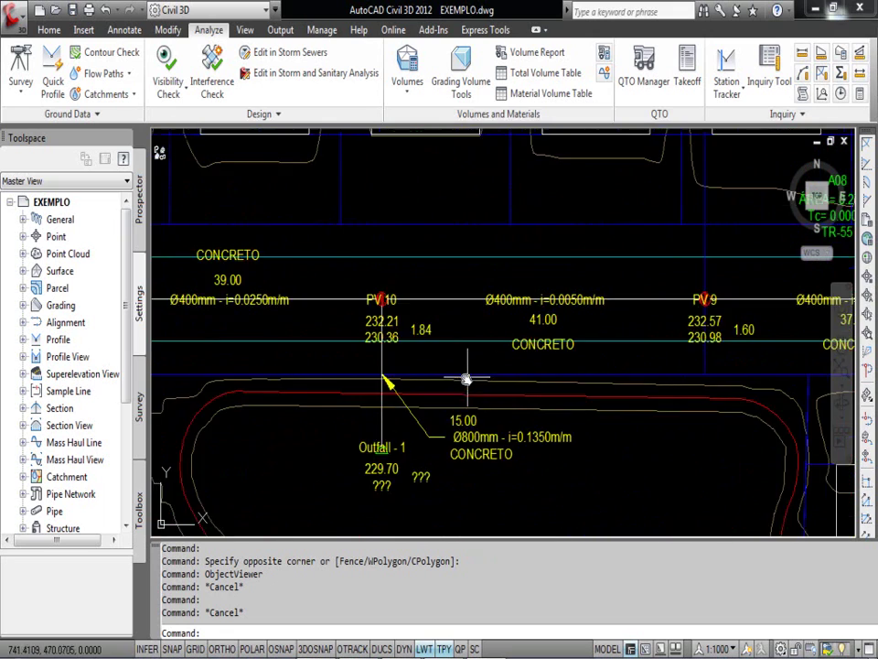
{"action": "left_click_drag", "start_coordinate": [379, 442], "coordinate": [448, 386]}
{"action": "left_click_drag", "start_coordinate": [710, 354], "coordinate": [686, 317]}
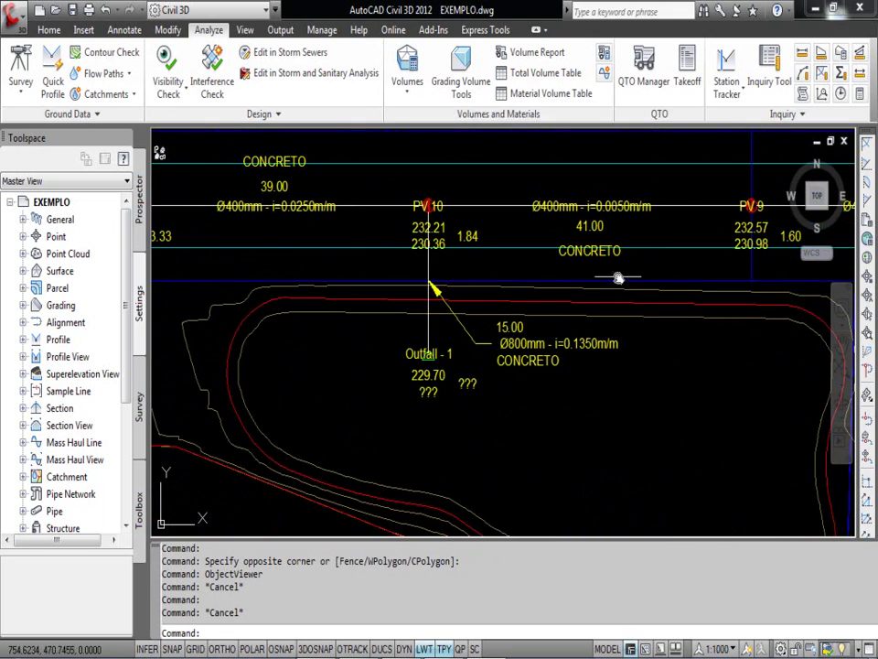
{"action": "scroll", "coordinate": [426, 353], "scroll_direction": "down", "scroll_amount": 5}
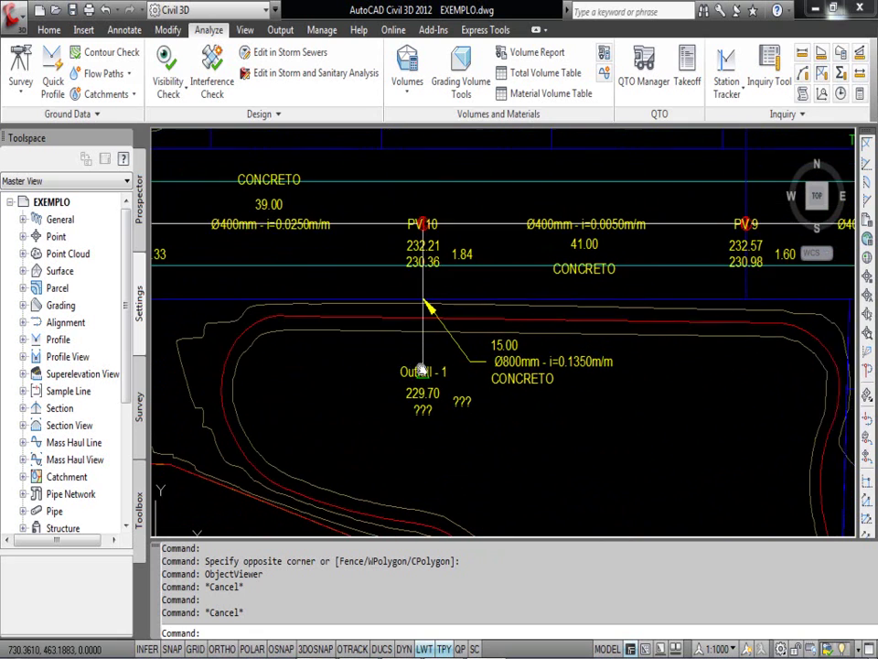
{"action": "left_click_drag", "start_coordinate": [422, 239], "coordinate": [437, 300]}
{"action": "left_click_drag", "start_coordinate": [454, 395], "coordinate": [400, 134]}
{"action": "scroll", "coordinate": [488, 472], "scroll_direction": "up", "scroll_amount": 5}
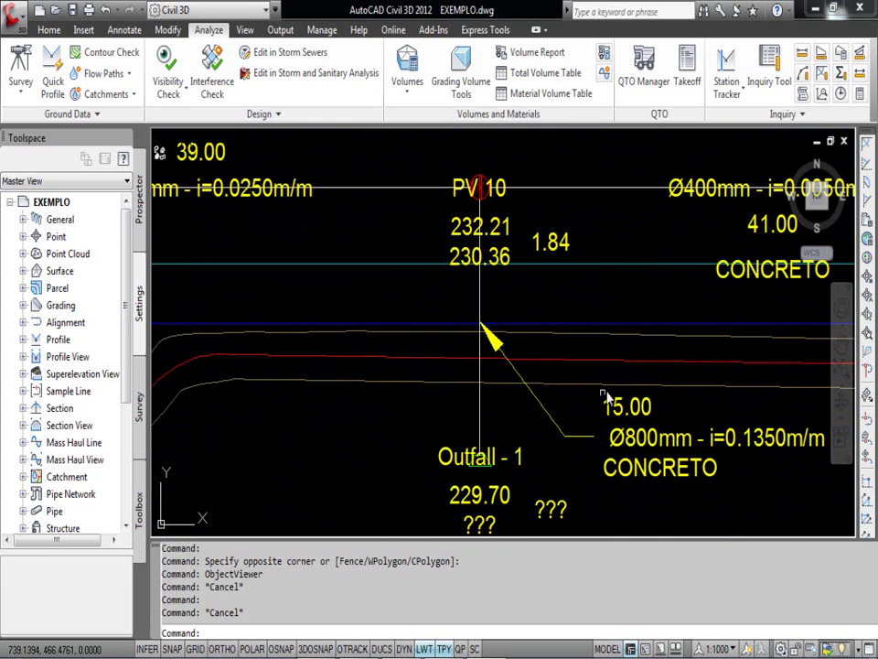
Step: Inspect the pipe run around PV 3 and return to an overview of the whole subdivision
{"action": "scroll", "coordinate": [475, 311], "scroll_direction": "down", "scroll_amount": 5}
{"action": "scroll", "coordinate": [496, 248], "scroll_direction": "up", "scroll_amount": 3}
{"action": "scroll", "coordinate": [476, 287], "scroll_direction": "up", "scroll_amount": 5}
{"action": "left_click_drag", "start_coordinate": [652, 194], "coordinate": [245, 202]}
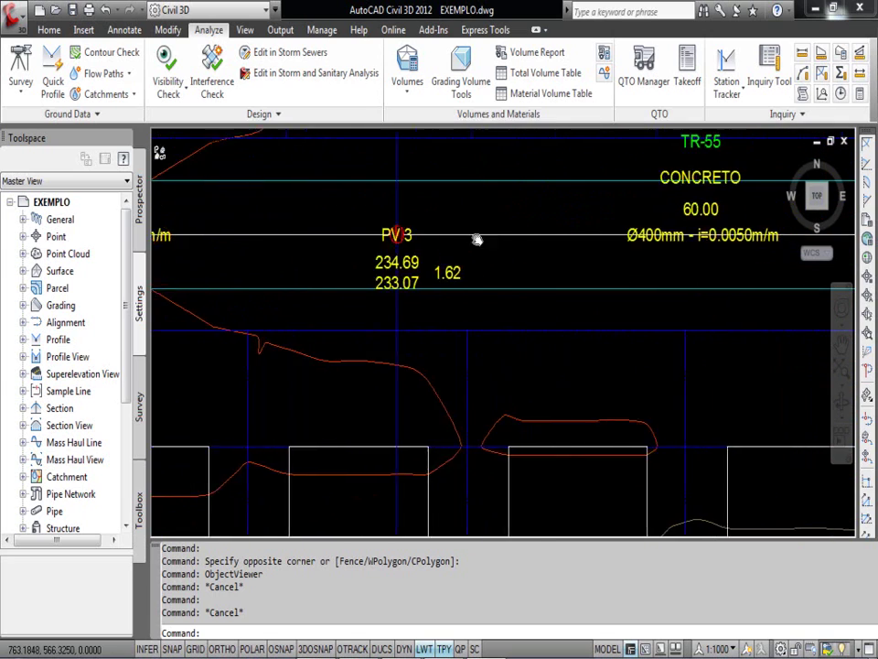
{"action": "left_click_drag", "start_coordinate": [640, 224], "coordinate": [433, 238]}
{"action": "scroll", "coordinate": [433, 239], "scroll_direction": "down", "scroll_amount": 6}
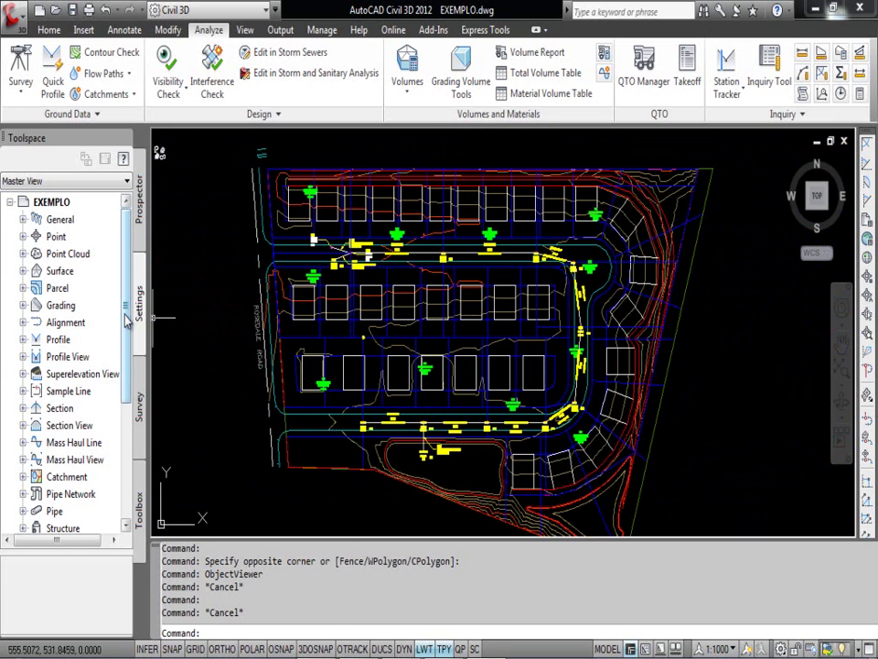
Step: Open the feature settings of Pipe Network and expand the Storm Sewers Migration Defaults
{"action": "left_click_drag", "start_coordinate": [126, 313], "coordinate": [131, 417]}
{"action": "left_click", "coordinate": [22, 322]}
{"action": "left_click", "coordinate": [68, 322]}
{"action": "right_click", "coordinate": [86, 325]}
{"action": "left_click", "coordinate": [130, 335]}
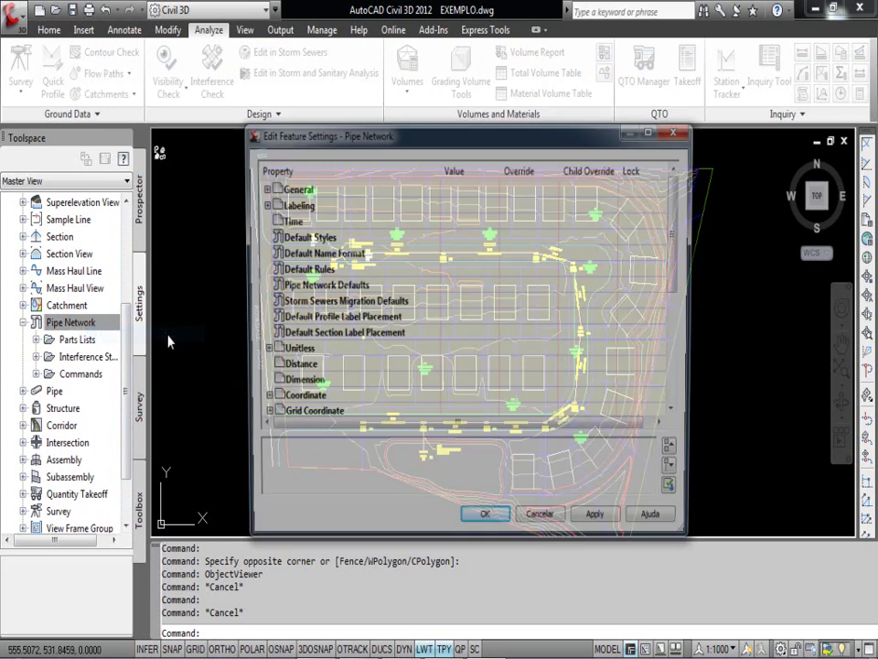
{"action": "left_click", "coordinate": [264, 303]}
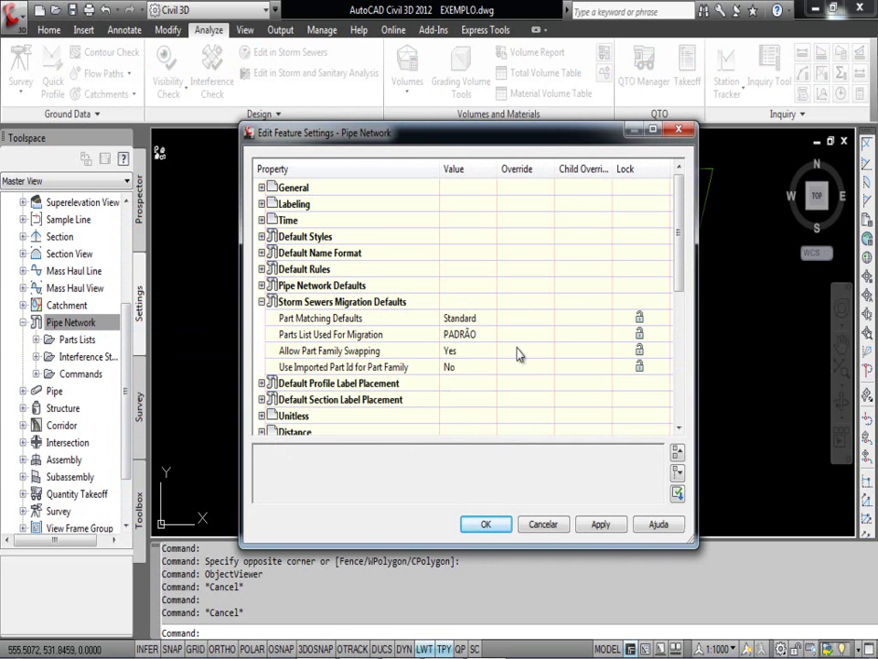
Step: Open the Part Matching Defaults and display the export matchups between Civil 3D and Storm Sewers part types
{"action": "left_click", "coordinate": [348, 320]}
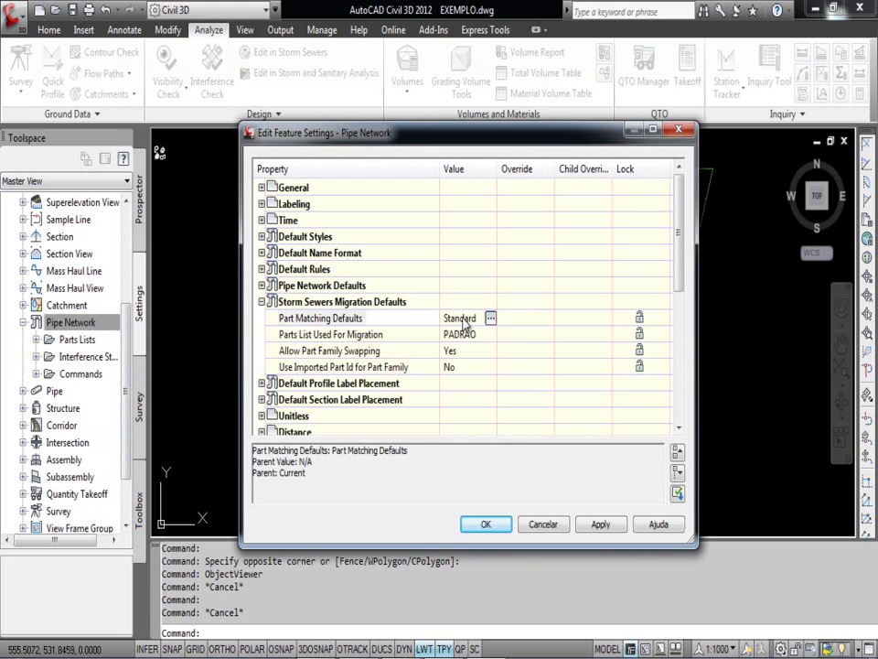
{"action": "left_click", "coordinate": [490, 319]}
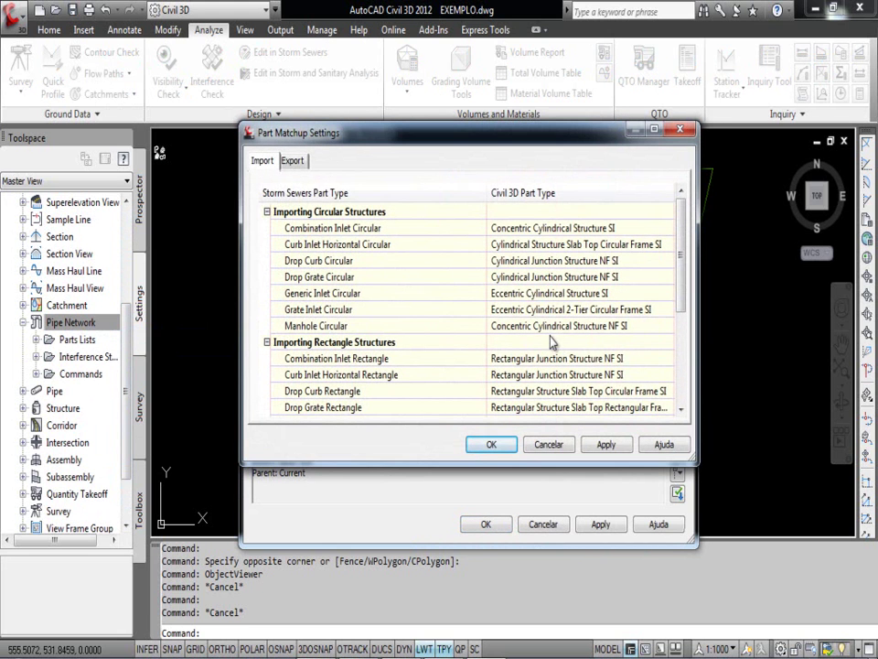
{"action": "left_click", "coordinate": [290, 161]}
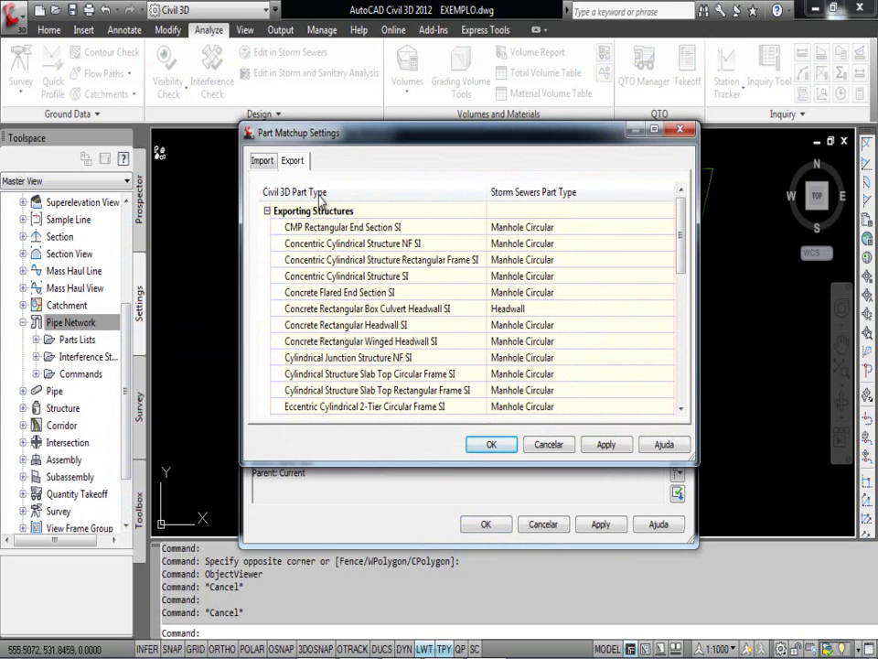
Step: Review the export matchups of the headwall, rectangular junction and cylindrical junction structures, and accept the part matchup and feature settings
{"action": "left_click", "coordinate": [450, 310]}
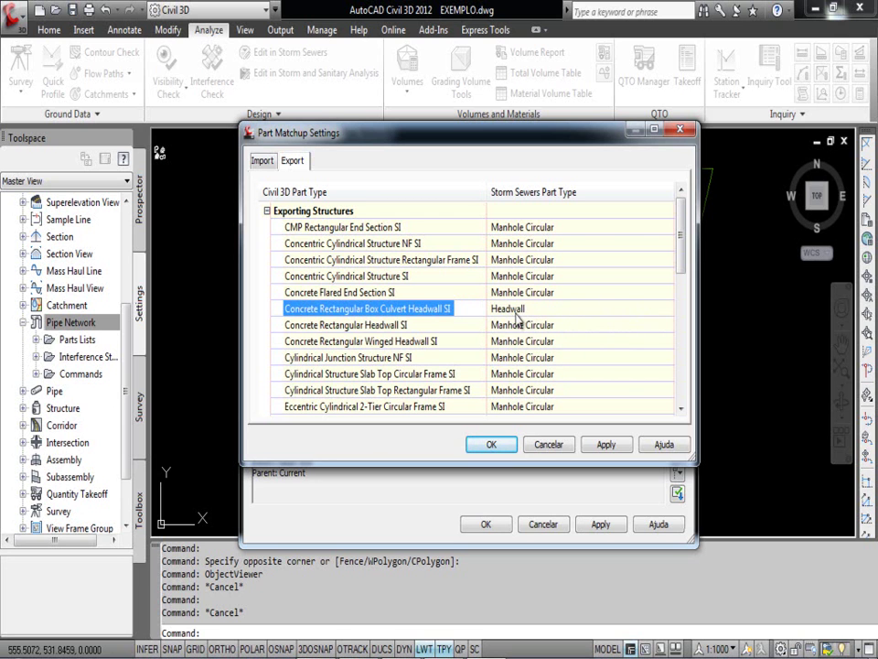
{"action": "left_click", "coordinate": [419, 346]}
{"action": "scroll", "coordinate": [419, 352], "scroll_direction": "down", "scroll_amount": 3}
{"action": "left_click", "coordinate": [372, 343]}
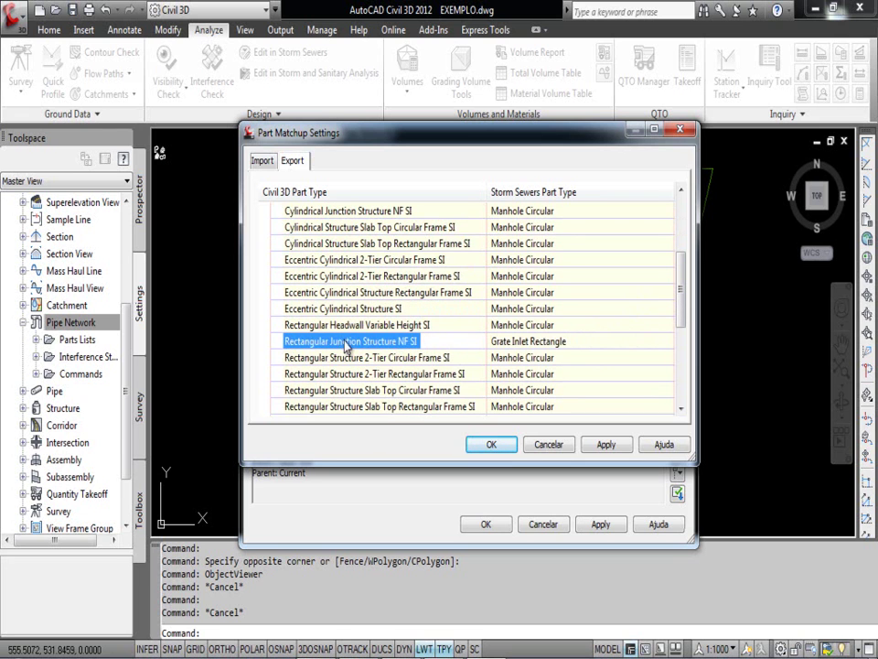
{"action": "left_click", "coordinate": [572, 342]}
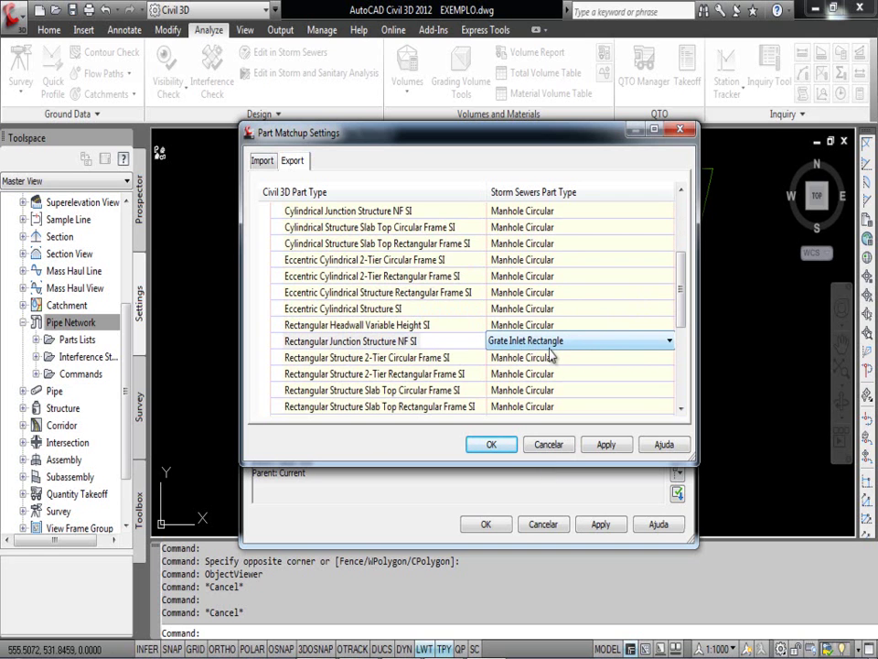
{"action": "mouse_move", "coordinate": [684, 314]}
{"action": "left_mouse_down"}
{"action": "mouse_move", "coordinate": [688, 392]}
{"action": "mouse_move", "coordinate": [682, 294]}
{"action": "mouse_move", "coordinate": [682, 302]}
{"action": "left_mouse_up"}
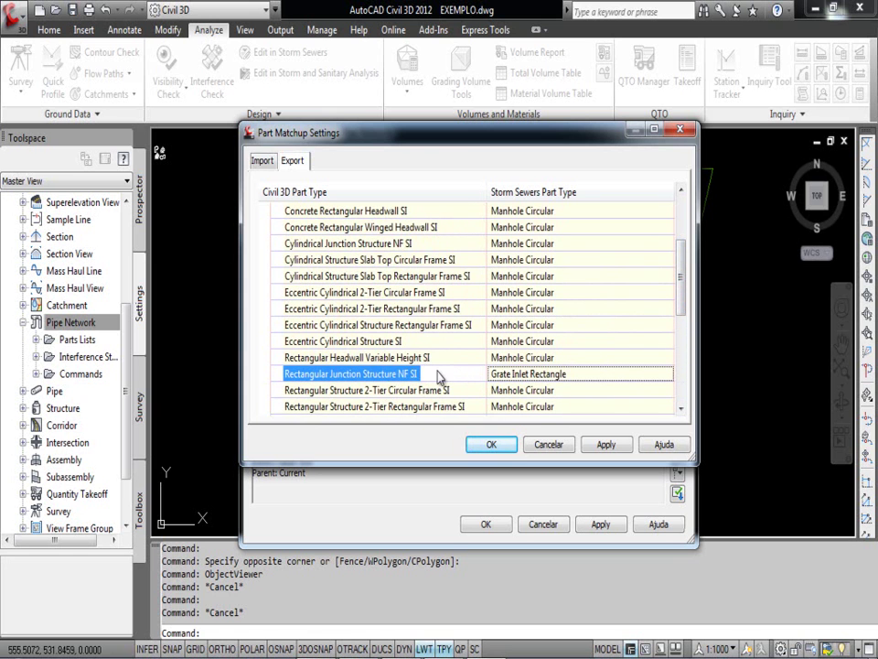
{"action": "scroll", "coordinate": [439, 377], "scroll_direction": "up", "scroll_amount": 2}
{"action": "left_click", "coordinate": [400, 309]}
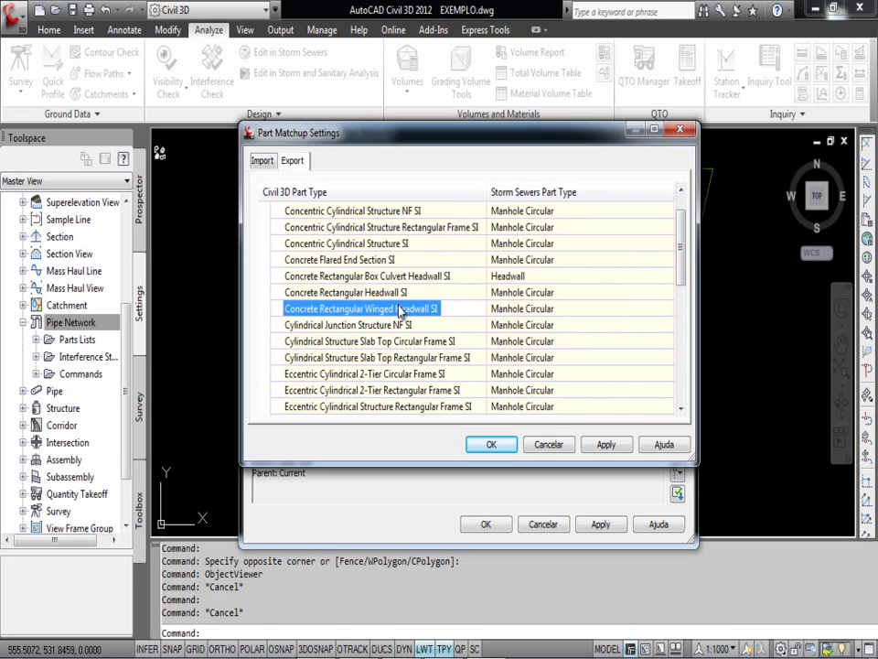
{"action": "scroll", "coordinate": [400, 311], "scroll_direction": "down", "scroll_amount": 1}
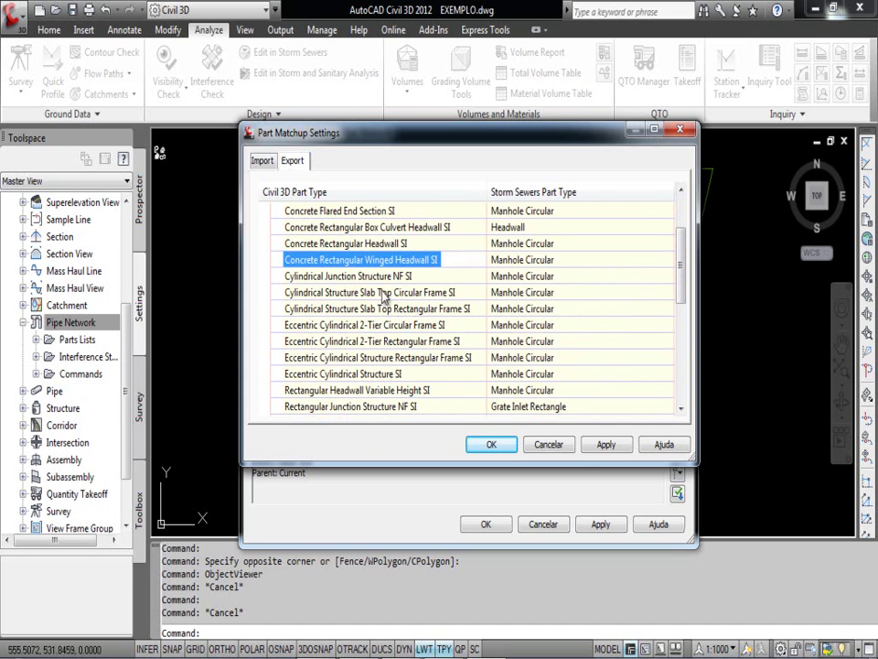
{"action": "left_click", "coordinate": [316, 276]}
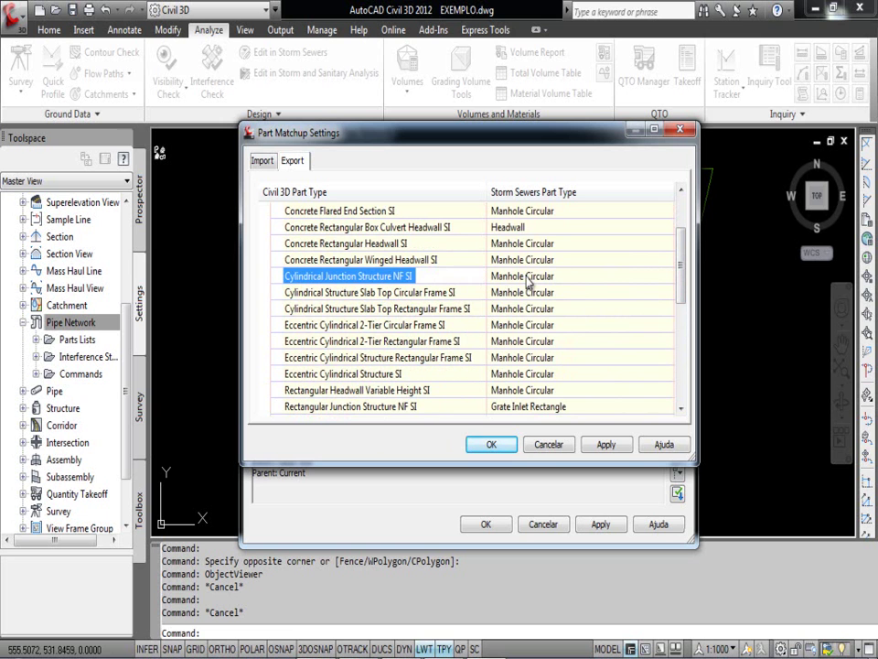
{"action": "left_click", "coordinate": [498, 440]}
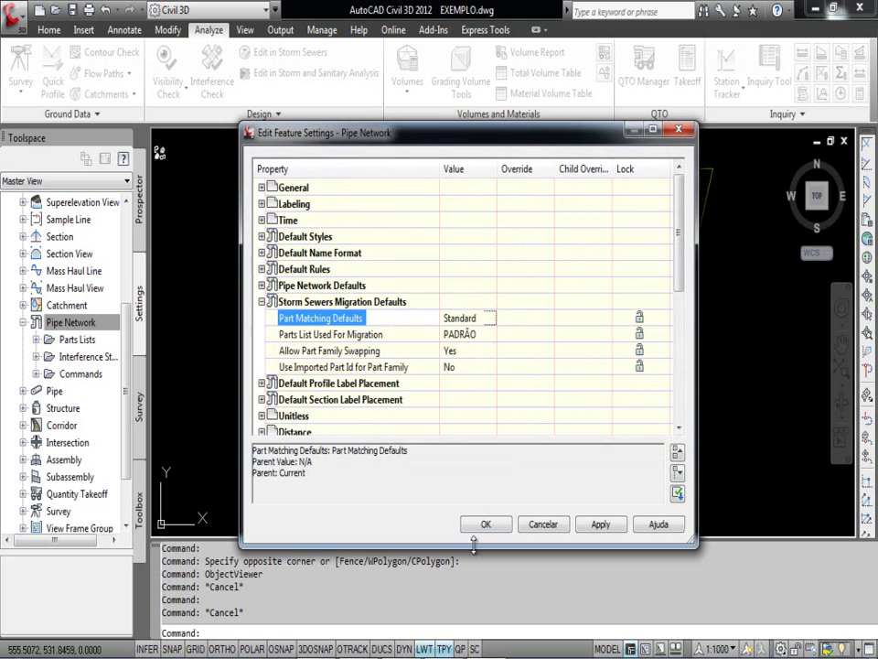
{"action": "left_click", "coordinate": [483, 525]}
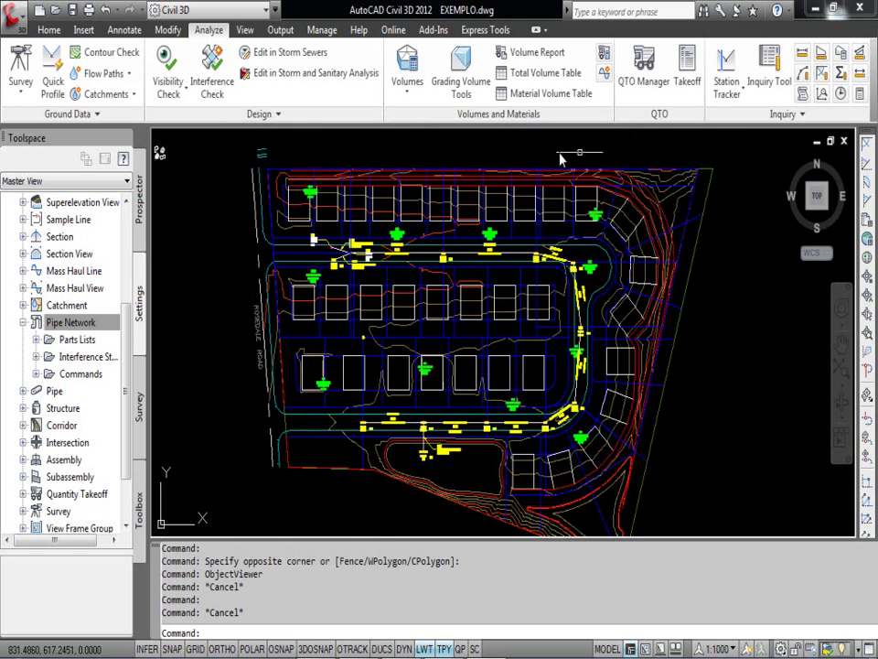
Step: Export the REDE AGUA pipe network to Storm and Sanitary Analysis as a new project, without saving the import log file
{"action": "left_click", "coordinate": [311, 75]}
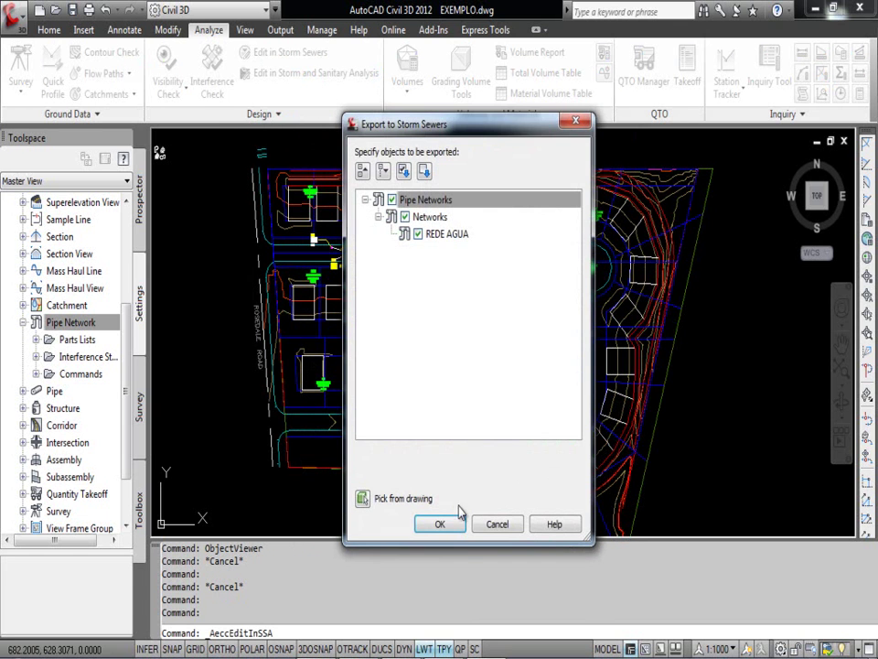
{"action": "left_click", "coordinate": [440, 524]}
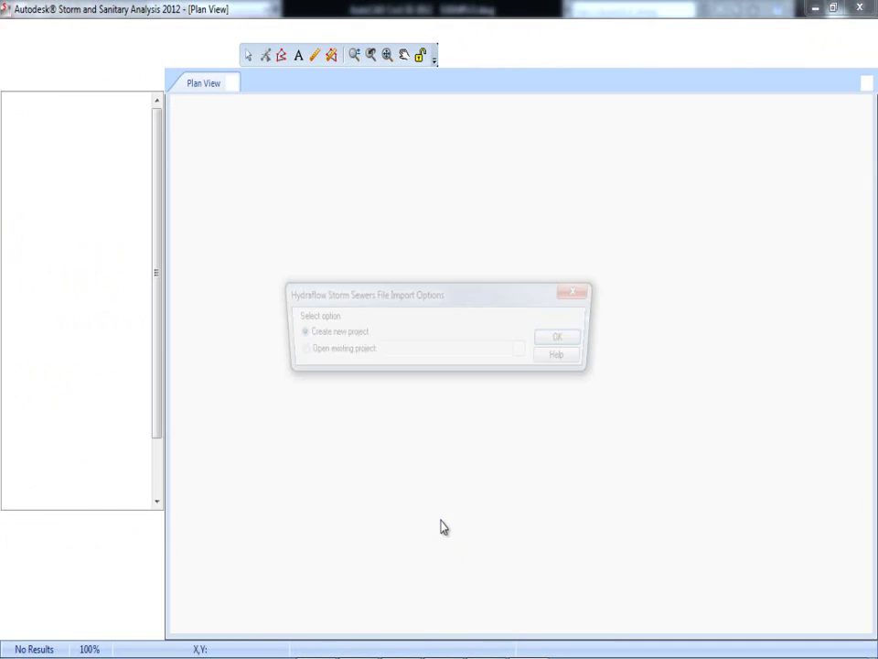
{"action": "left_click", "coordinate": [565, 340]}
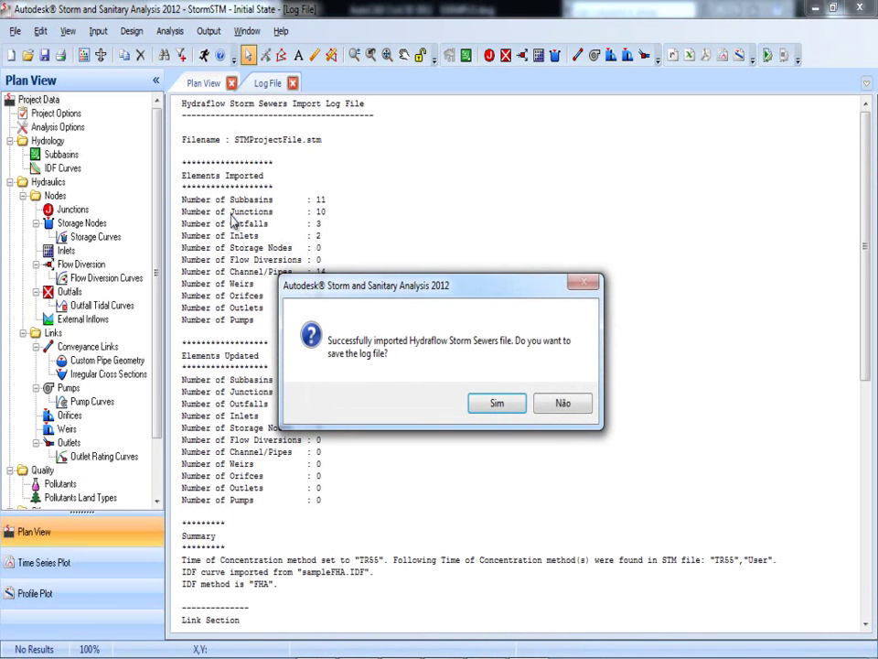
{"action": "left_click", "coordinate": [562, 402]}
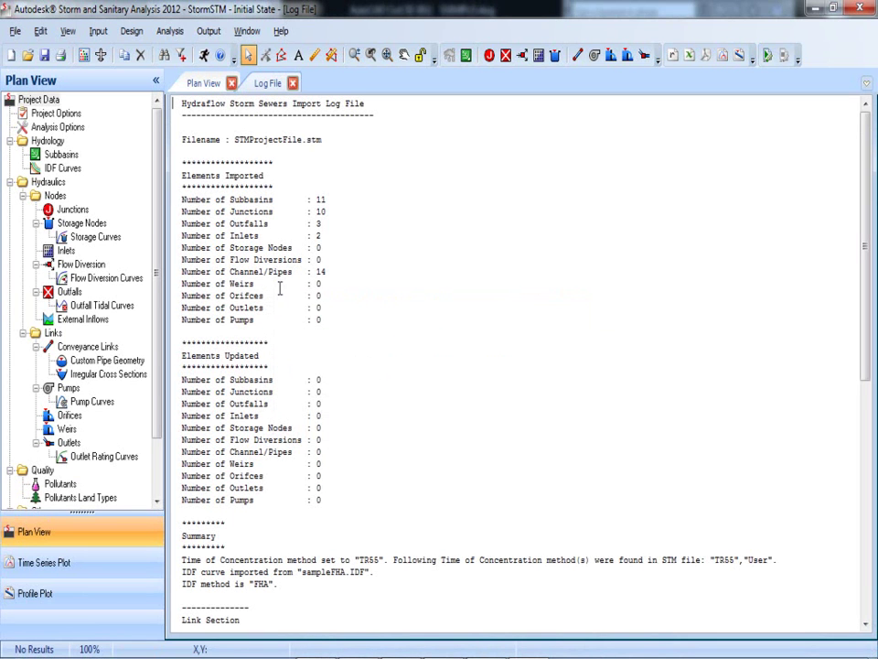
Step: Check the numbers of imported subbasins, junctions and channels/pipes in the import log
{"action": "left_click_drag", "start_coordinate": [311, 198], "coordinate": [333, 209]}
{"action": "left_click", "coordinate": [335, 209]}
{"action": "left_click_drag", "start_coordinate": [313, 272], "coordinate": [333, 272]}
Step: Examine the imported network in the plan view, focusing on the offsite outfalls and inlets near PV 2
{"action": "left_click", "coordinate": [203, 83]}
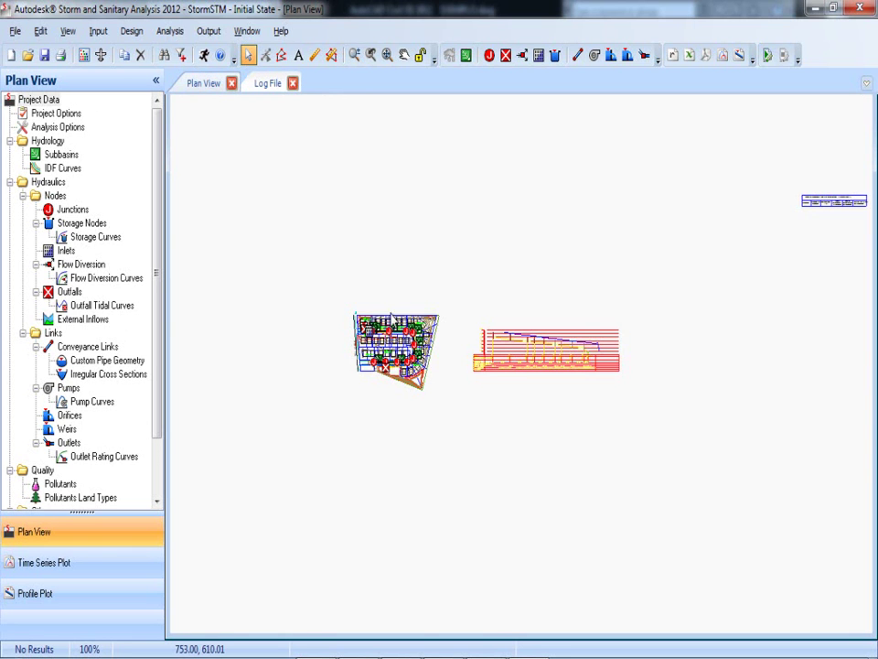
{"action": "scroll", "coordinate": [393, 324], "scroll_direction": "up", "scroll_amount": 5}
{"action": "left_click_drag", "start_coordinate": [560, 430], "coordinate": [482, 398]}
{"action": "left_click_drag", "start_coordinate": [306, 385], "coordinate": [417, 385]}
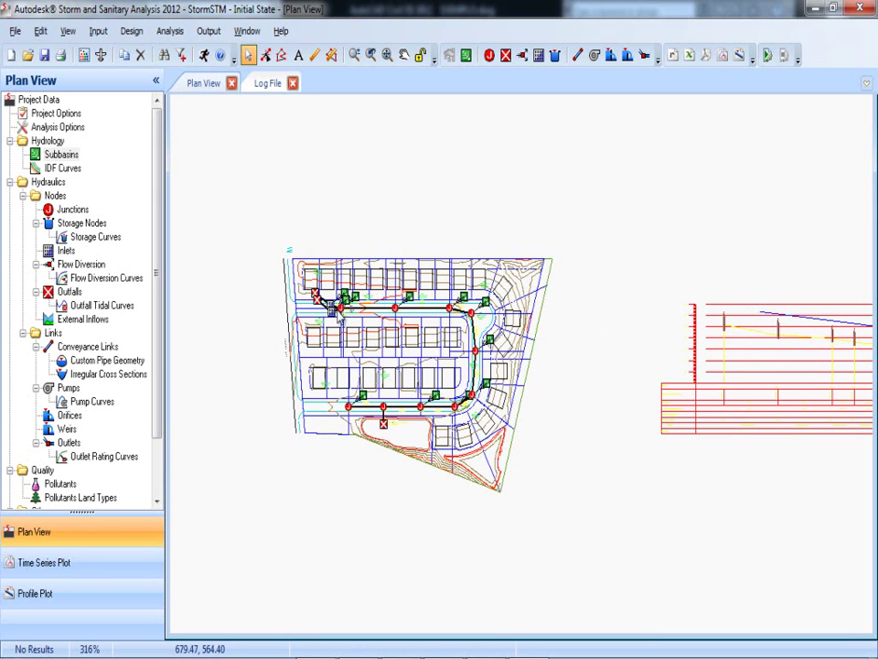
{"action": "scroll", "coordinate": [331, 302], "scroll_direction": "up", "scroll_amount": 6}
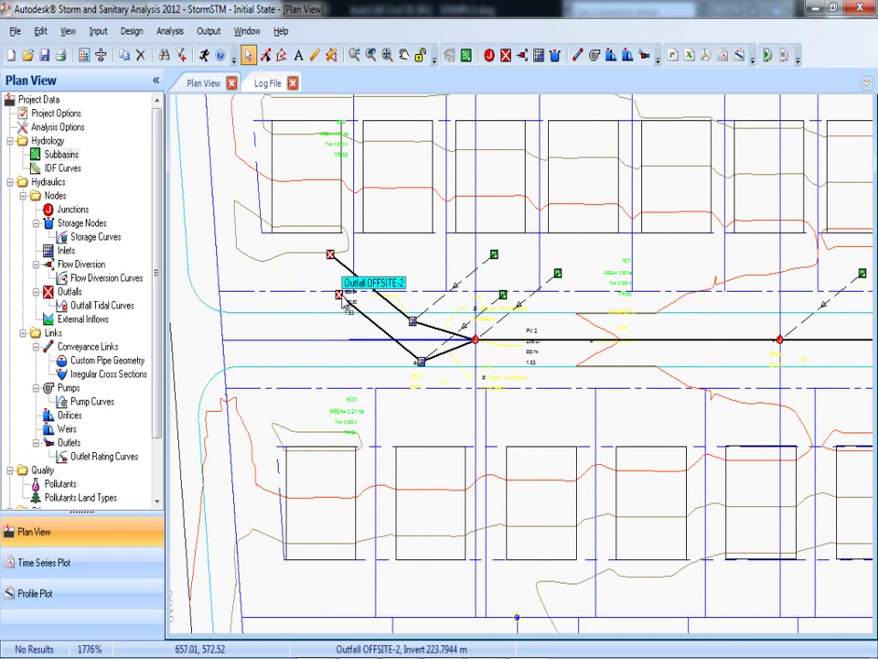
Step: Delete outfall OFFSITE-2 and the other offsite outfall near the inlets upstream of PV 2, confirming each deletion
{"action": "key", "text": "Delete"}
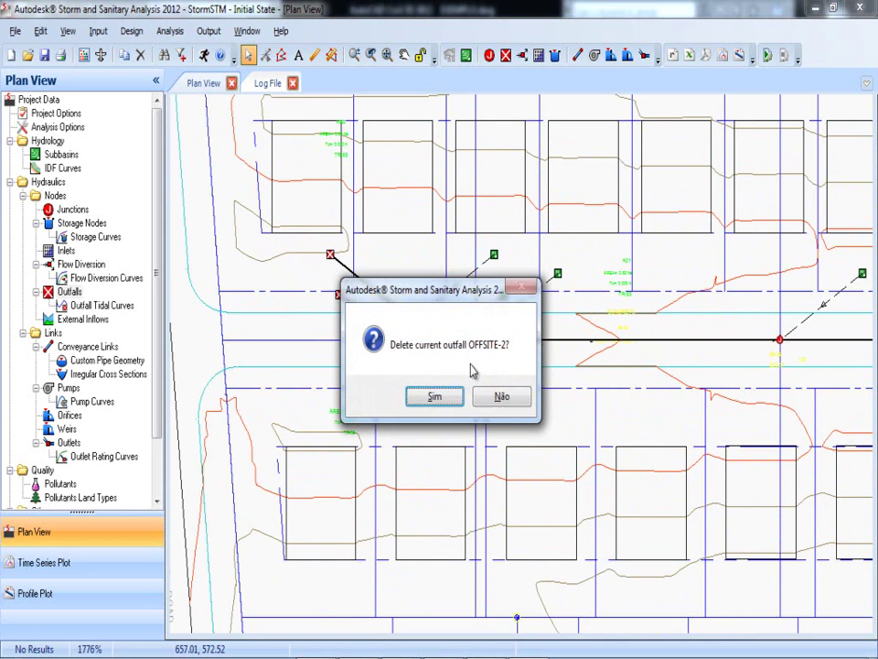
{"action": "left_click", "coordinate": [427, 394]}
{"action": "key", "text": "Delete"}
{"action": "left_click", "coordinate": [457, 392]}
{"action": "scroll", "coordinate": [526, 288], "scroll_direction": "down", "scroll_amount": 4}
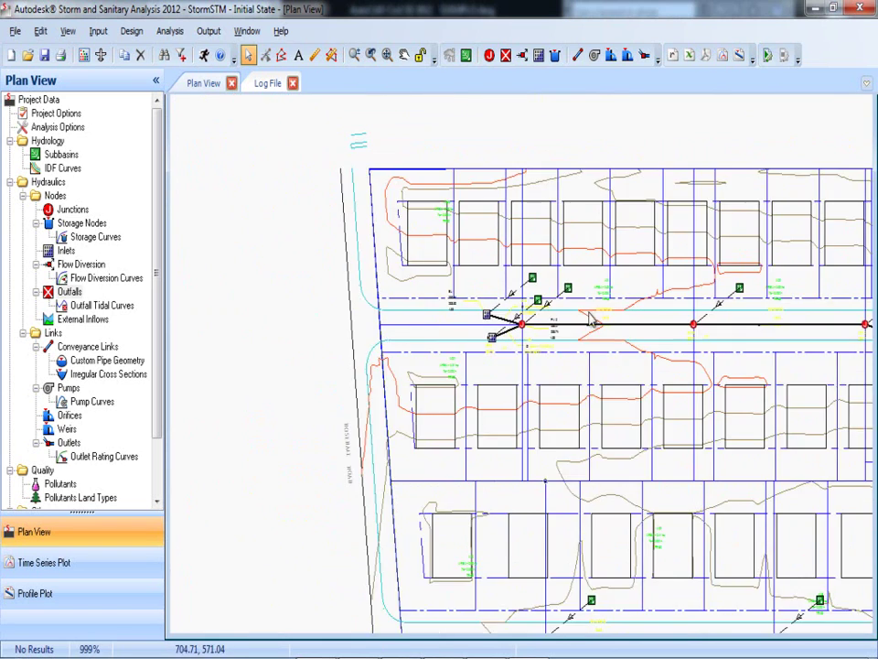
{"action": "left_click_drag", "start_coordinate": [477, 322], "coordinate": [478, 319]}
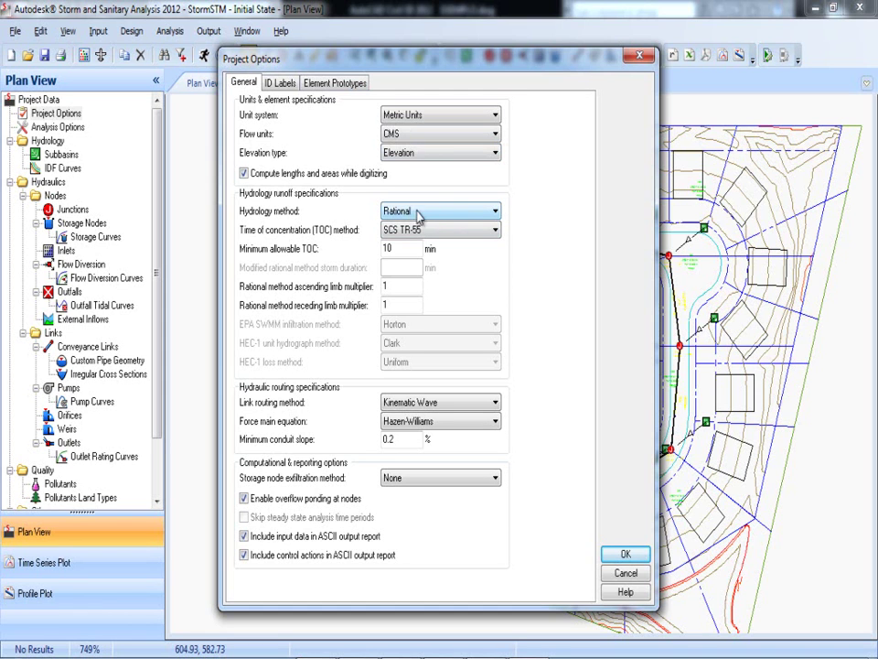
Step: Set the project's time of concentration method to Kirpich and the link routing method to Hydrodynamic, and accept the options
{"action": "left_click", "coordinate": [494, 232]}
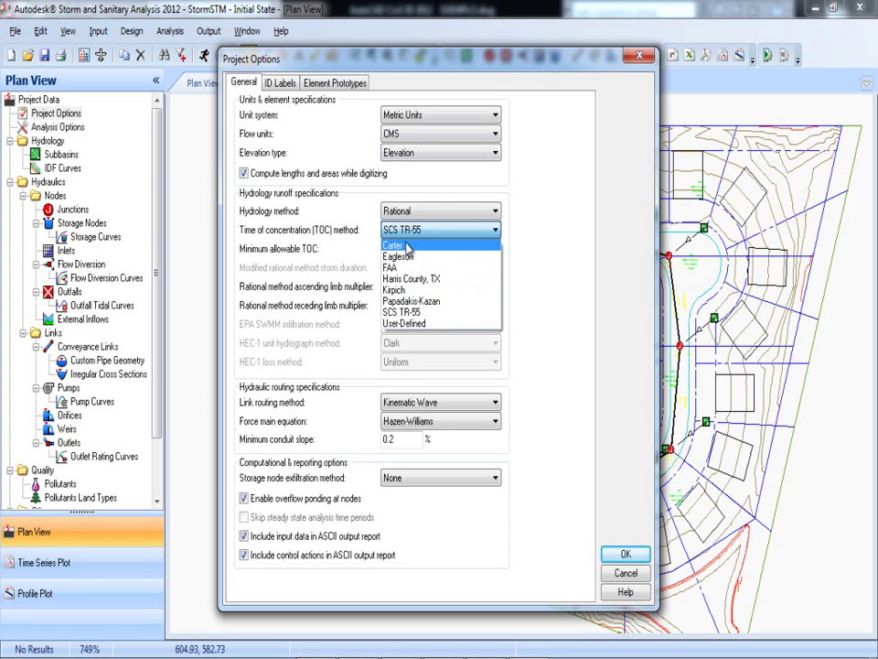
{"action": "left_click", "coordinate": [401, 290]}
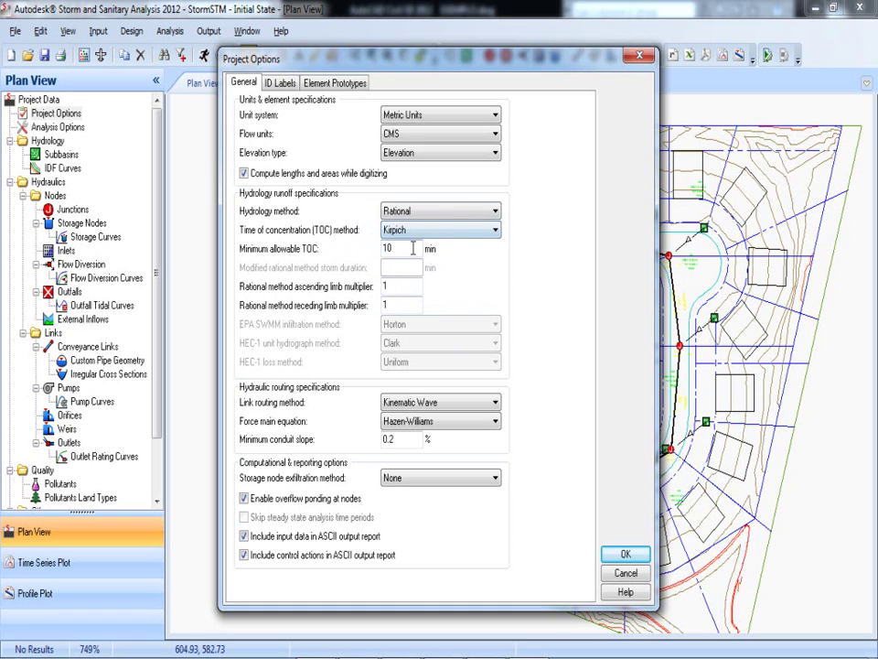
{"action": "left_click", "coordinate": [444, 404]}
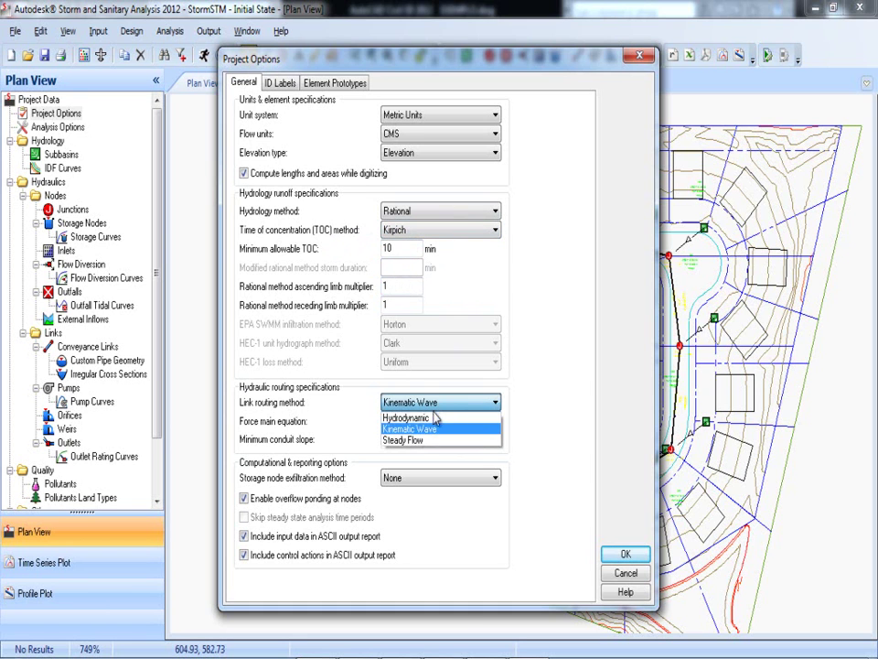
{"action": "left_click", "coordinate": [424, 418]}
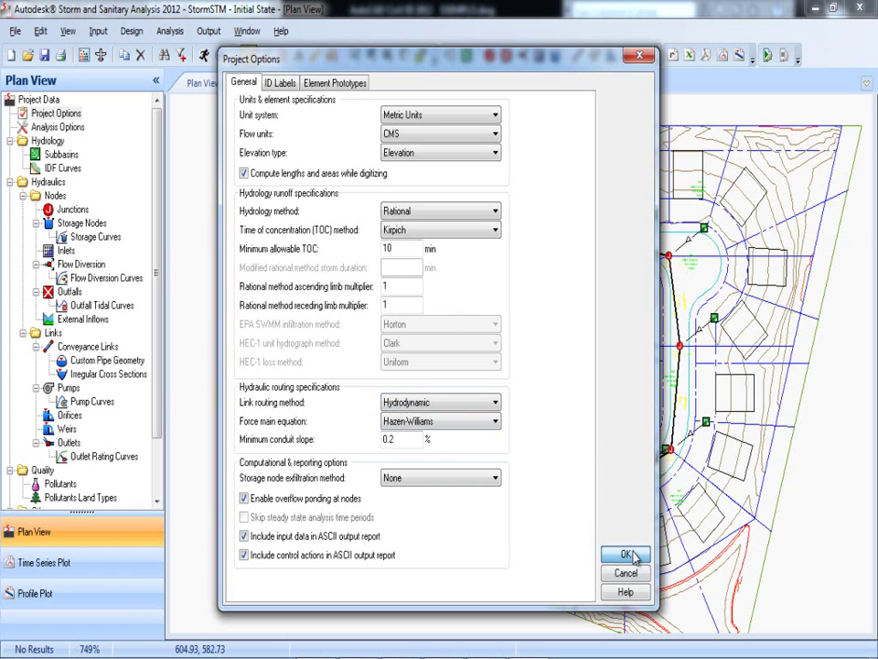
{"action": "key", "text": "Return"}
Step: Review the storm selection in the analysis options and set the analysis end time to 02:00:00 on the same date
{"action": "left_click", "coordinate": [58, 128]}
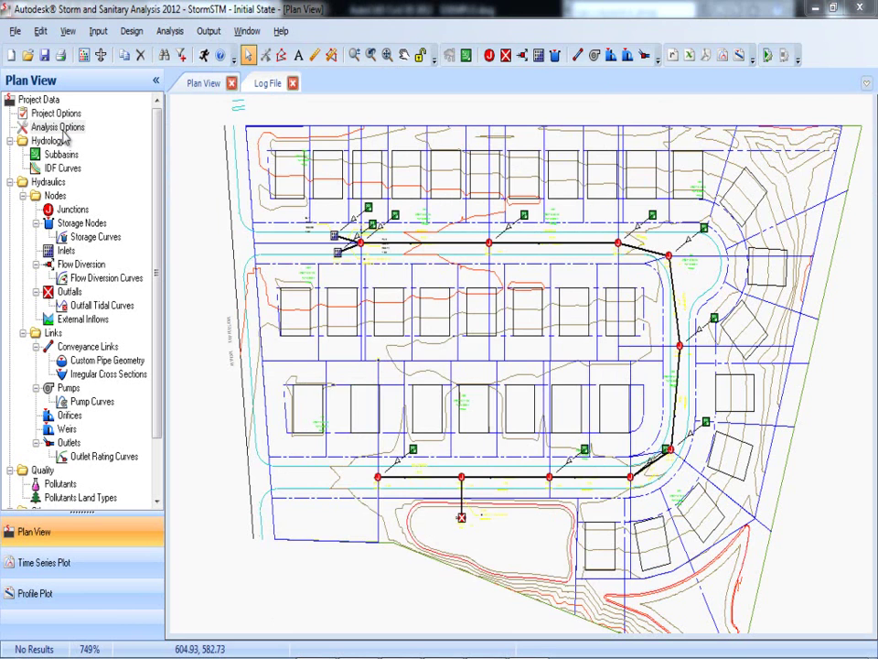
{"action": "double_click", "coordinate": [62, 131]}
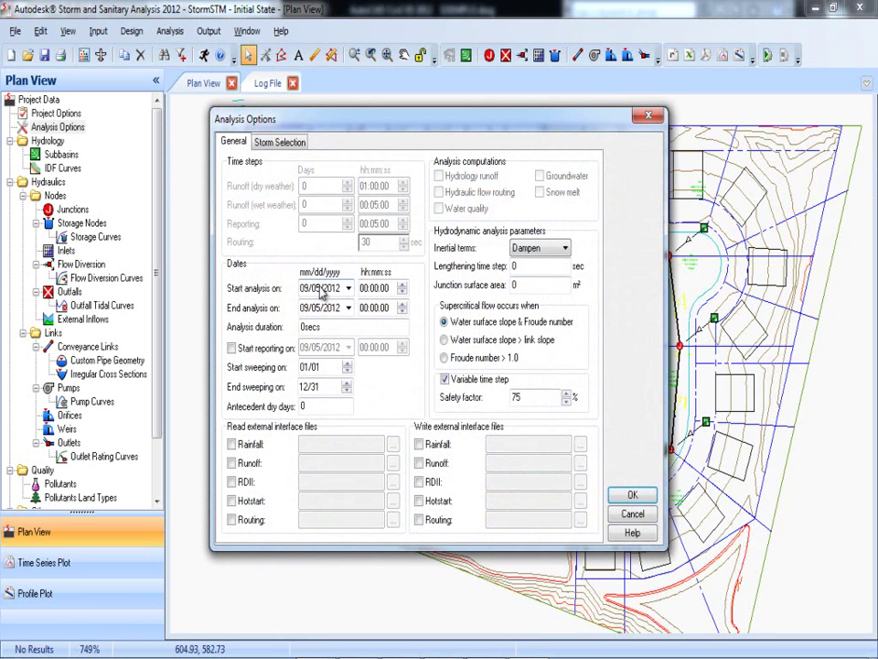
{"action": "left_click", "coordinate": [274, 143]}
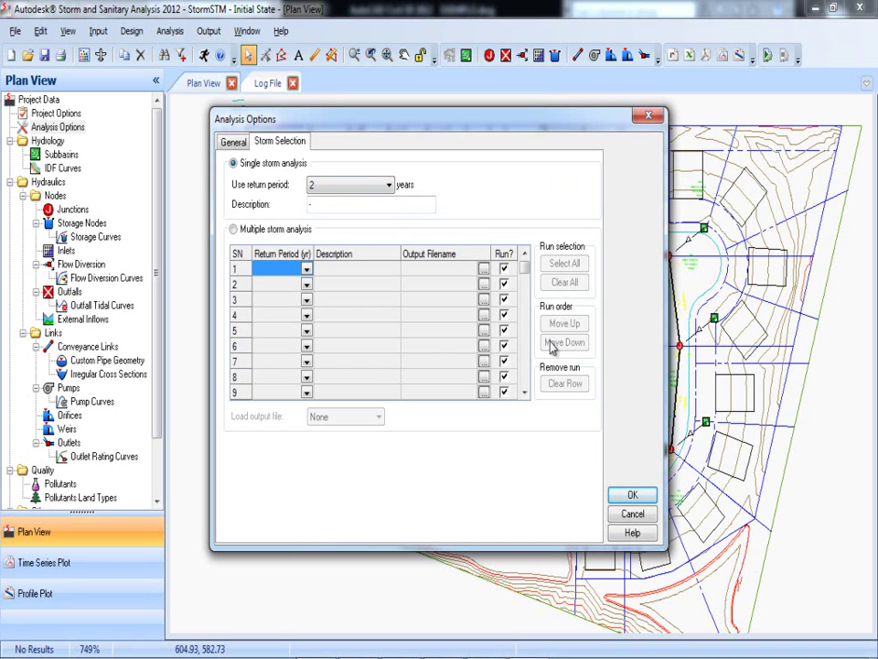
{"action": "left_click", "coordinate": [233, 143]}
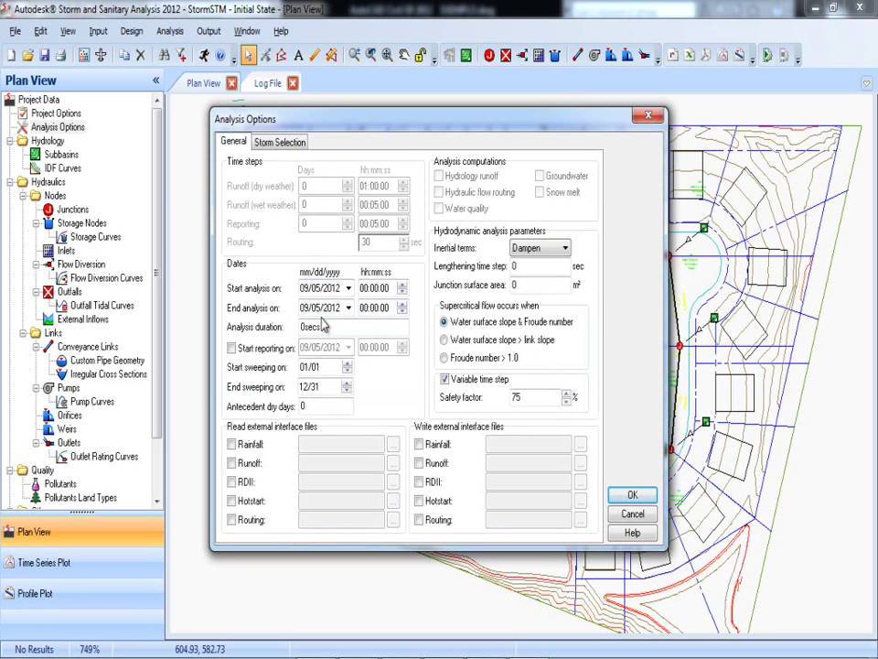
{"action": "left_click", "coordinate": [402, 305]}
{"action": "left_click", "coordinate": [403, 305]}
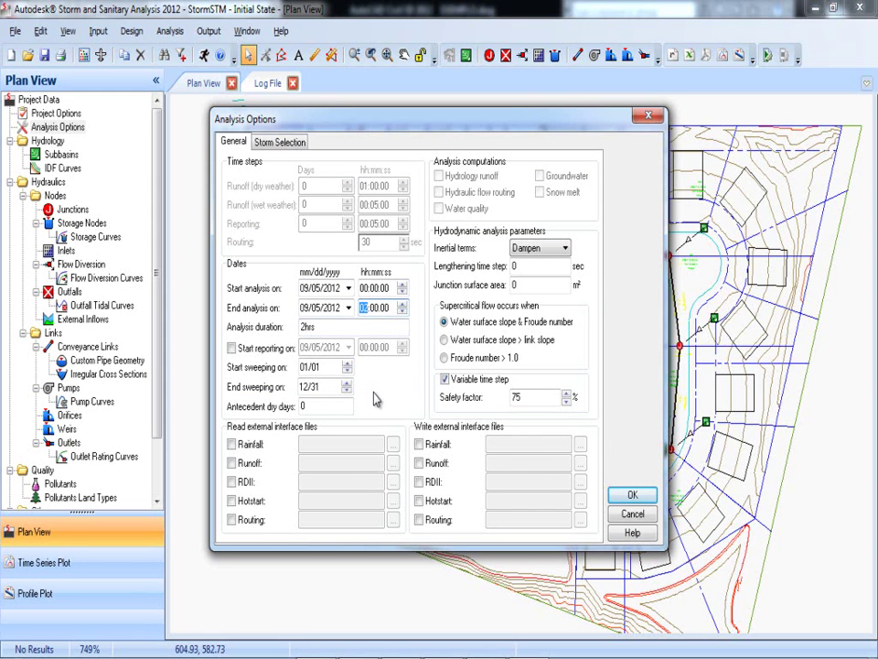
{"action": "left_click", "coordinate": [631, 493]}
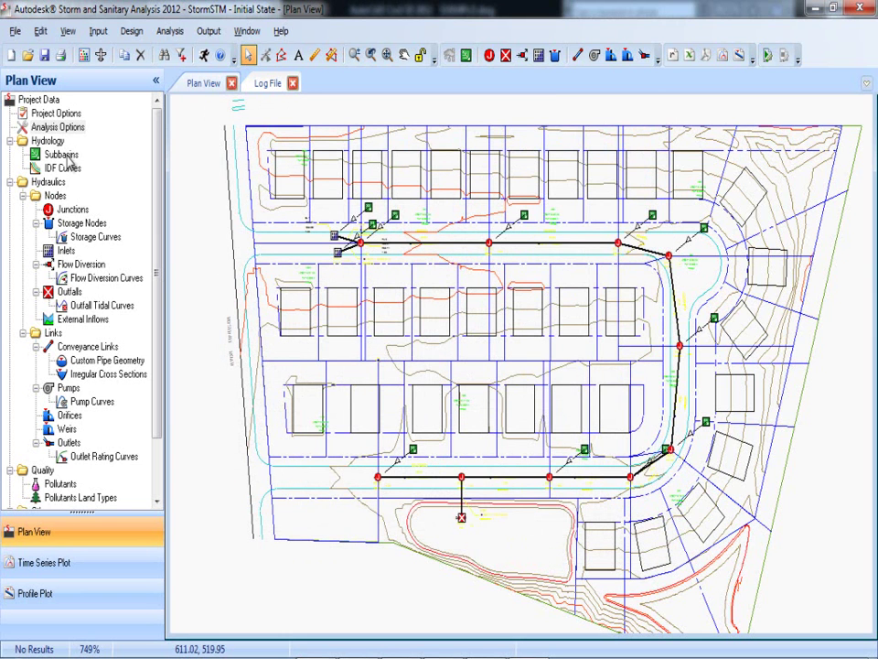
Step: Switch the IDF curve's rainfall equation to intensity direct entry and set the rainfall intensity to 213.5 mm/hr
{"action": "left_click", "coordinate": [62, 155]}
{"action": "double_click", "coordinate": [62, 168]}
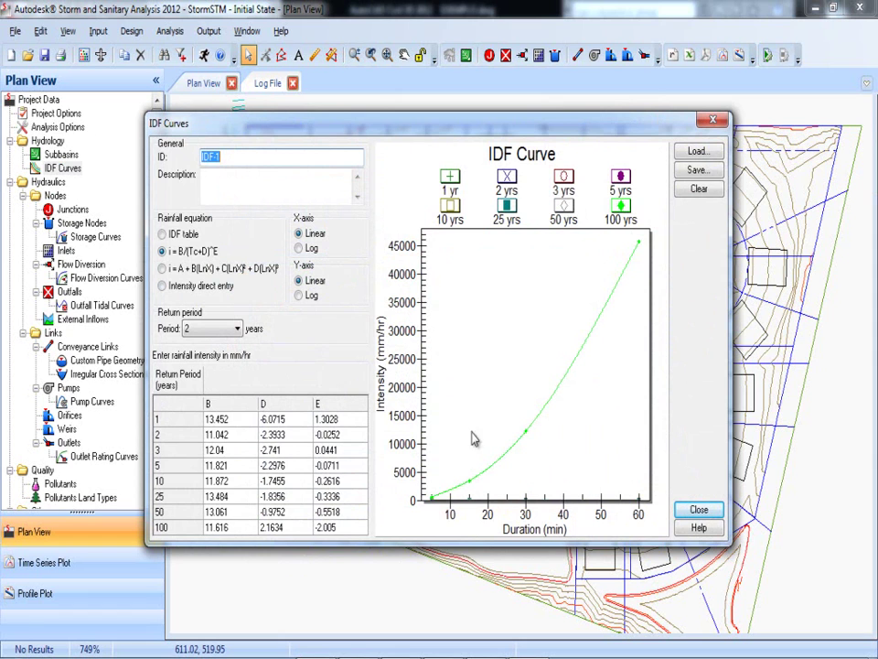
{"action": "left_click", "coordinate": [201, 286]}
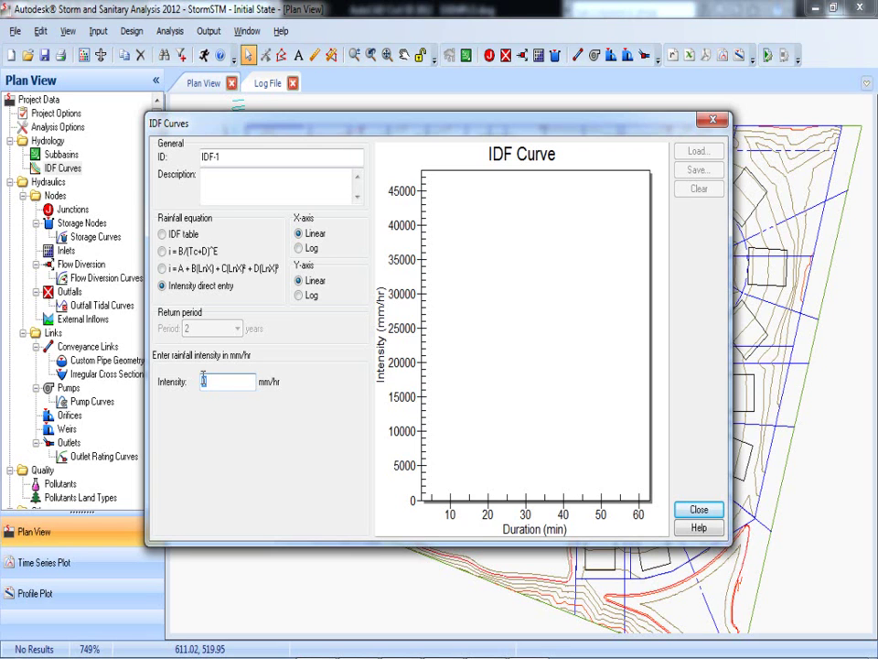
{"action": "type", "text": "315"}
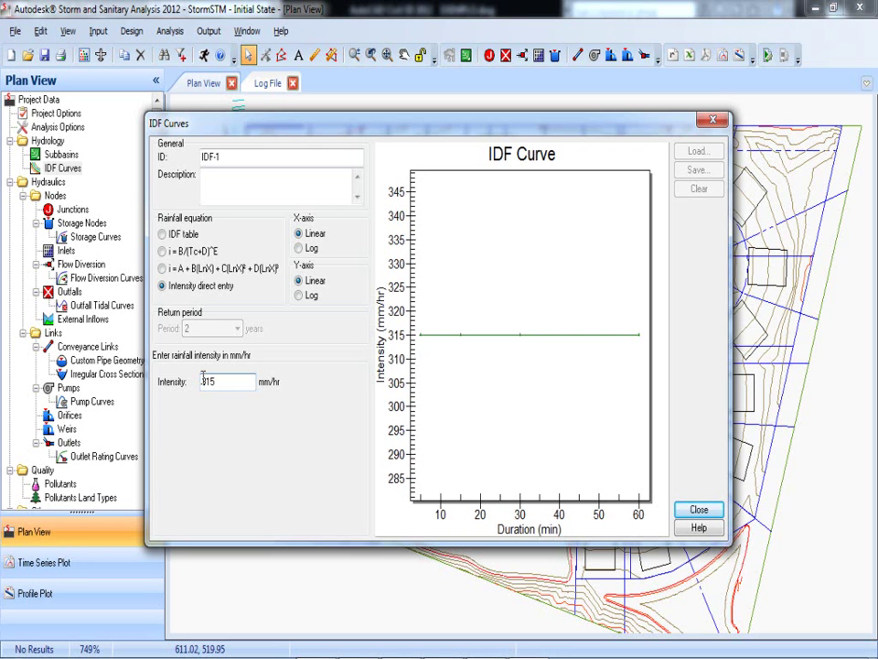
{"action": "key", "text": "BackSpace"}
{"action": "key", "text": "BackSpace"}
{"action": "key", "text": "BackSpace"}
{"action": "type", "text": "2"}
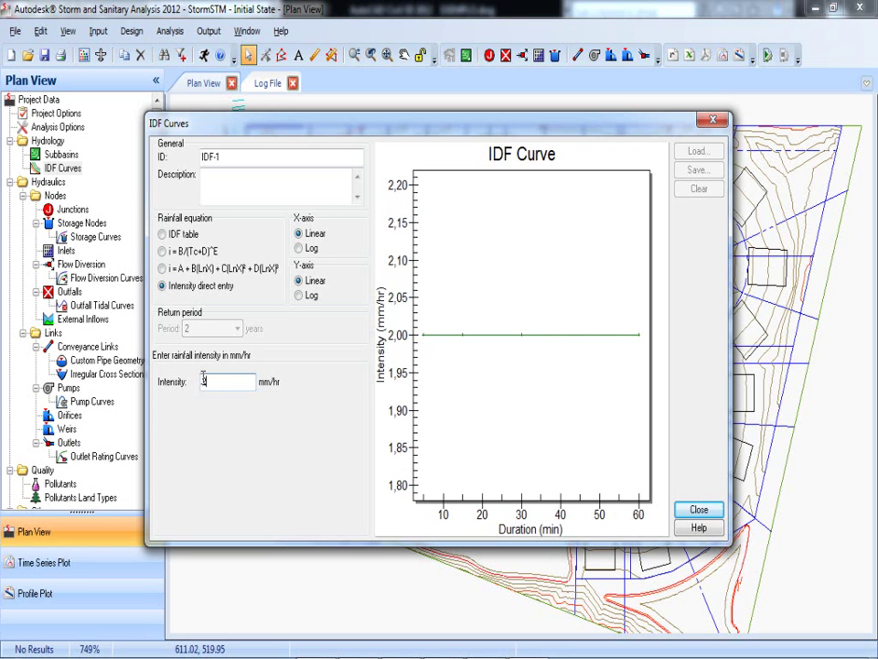
{"action": "type", "text": "13.5"}
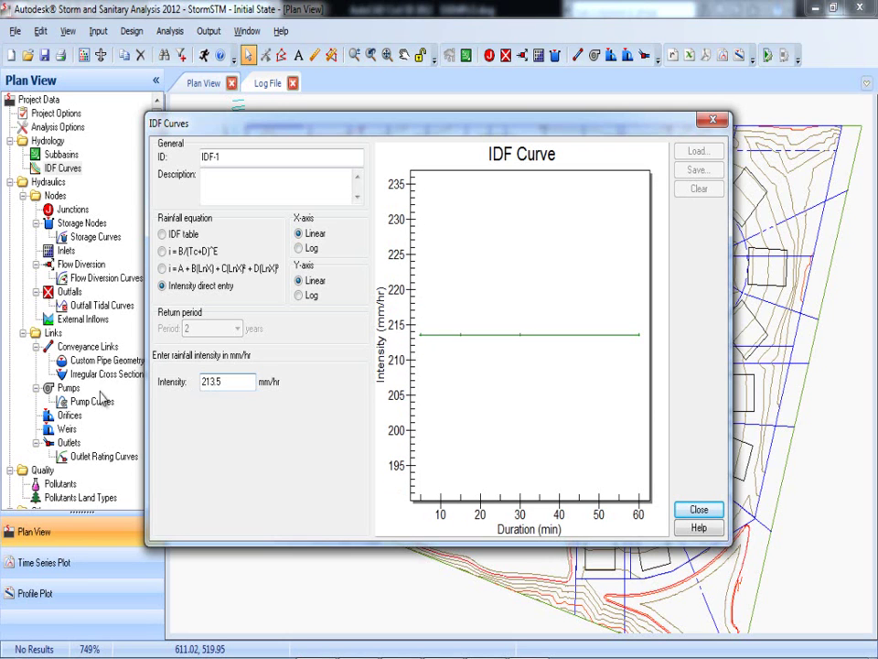
{"action": "left_click", "coordinate": [698, 511]}
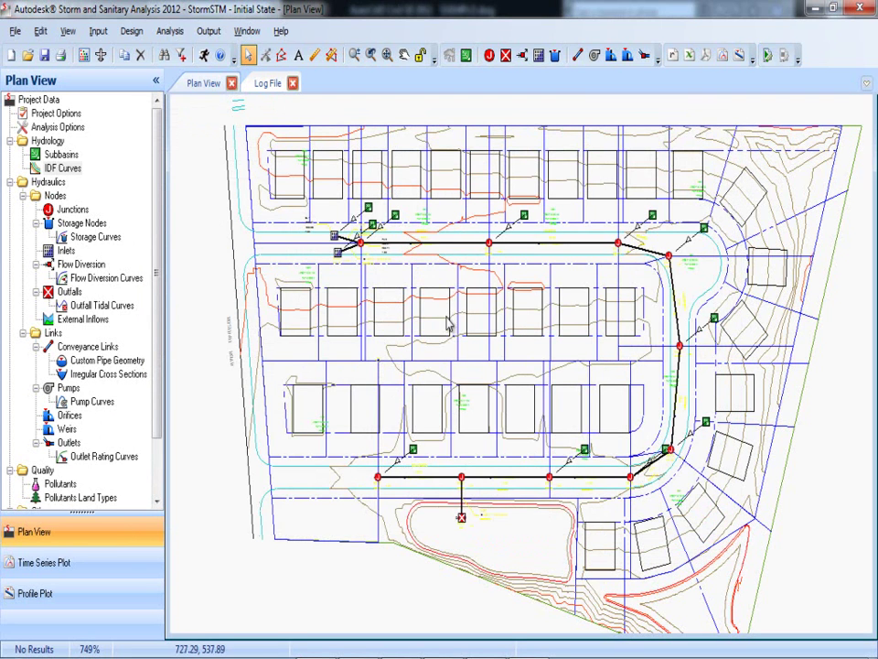
Step: Examine the area, runoff coefficient, average slope, flow length and time of concentration of each subbasin from Sub-BL 1 to Sub-PV 9
{"action": "double_click", "coordinate": [71, 141]}
{"action": "double_click", "coordinate": [47, 141]}
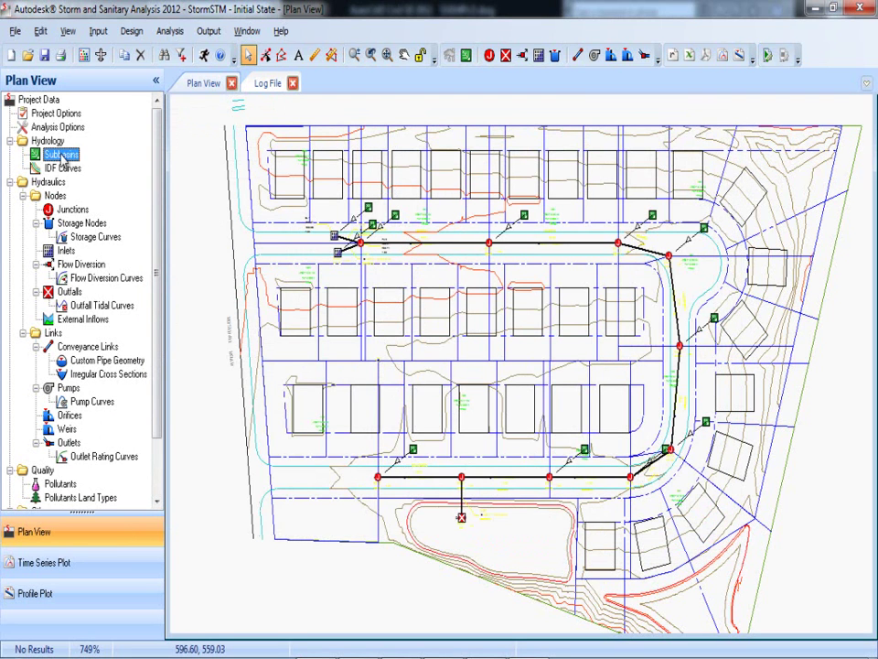
{"action": "double_click", "coordinate": [61, 154]}
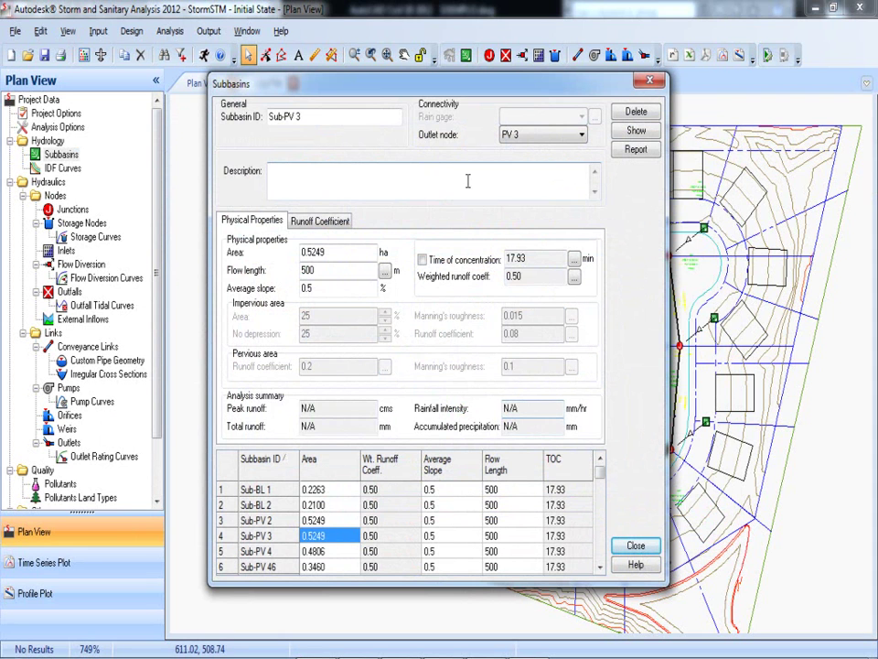
{"action": "left_click_drag", "start_coordinate": [334, 84], "coordinate": [366, 53]}
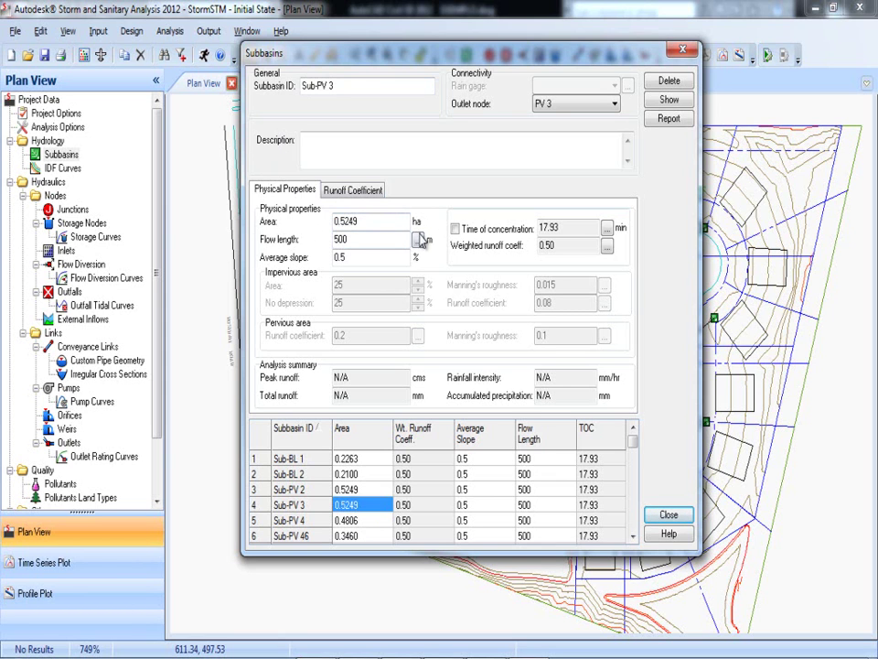
{"action": "left_click", "coordinate": [294, 459]}
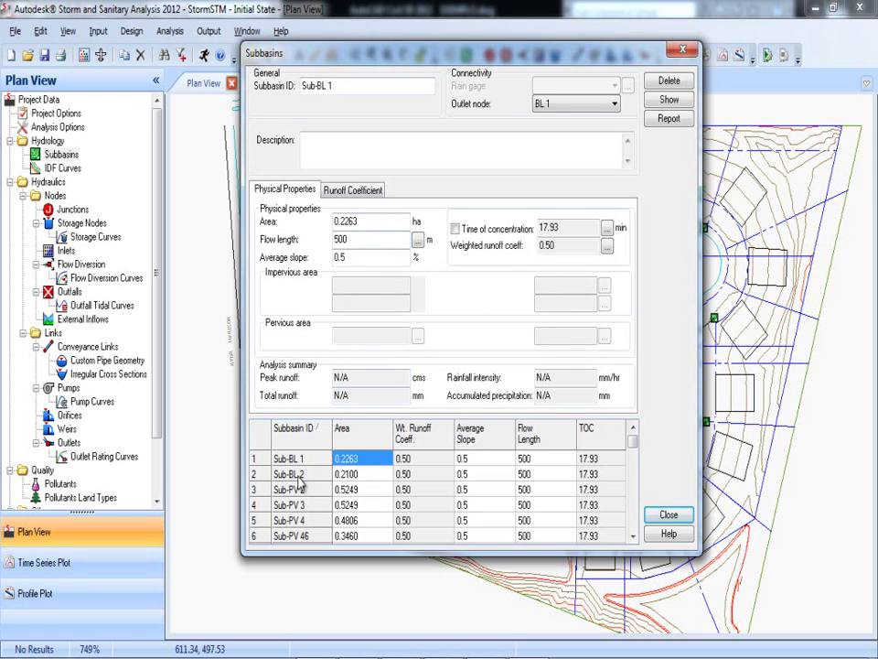
{"action": "key", "text": "Down"}
{"action": "key", "text": "Down"}
{"action": "key", "text": "Down"}
{"action": "key", "text": "Down"}
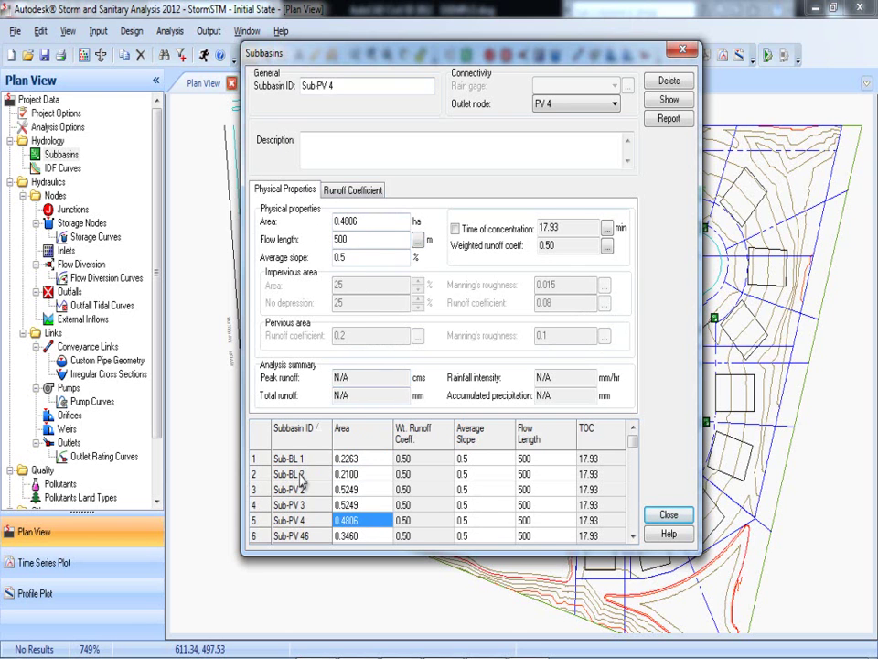
{"action": "left_click", "coordinate": [300, 458]}
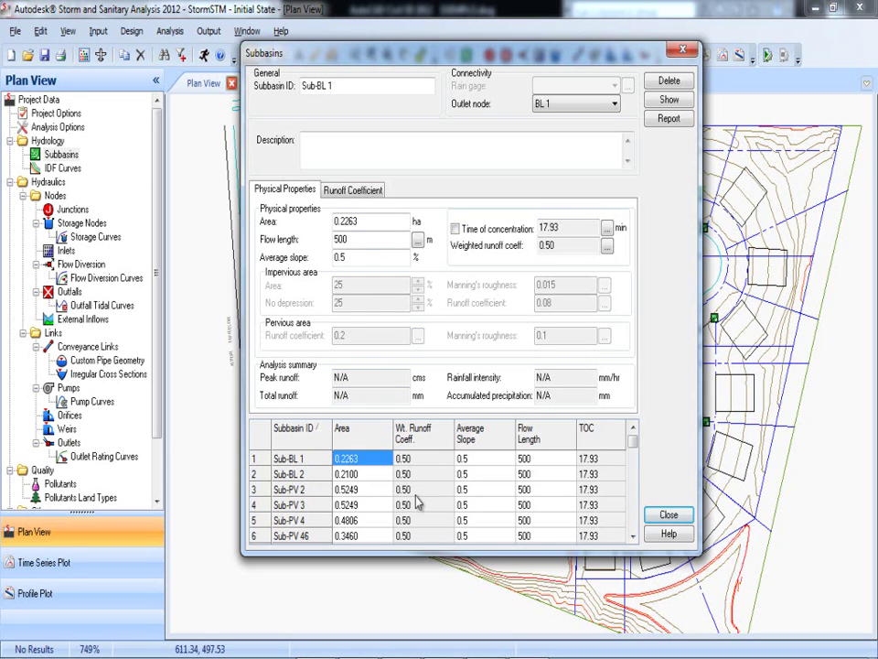
{"action": "left_click", "coordinate": [298, 474]}
{"action": "key", "text": "Down"}
{"action": "key", "text": "Down"}
{"action": "key", "text": "Down"}
{"action": "key", "text": "Down"}
{"action": "key", "text": "Down"}
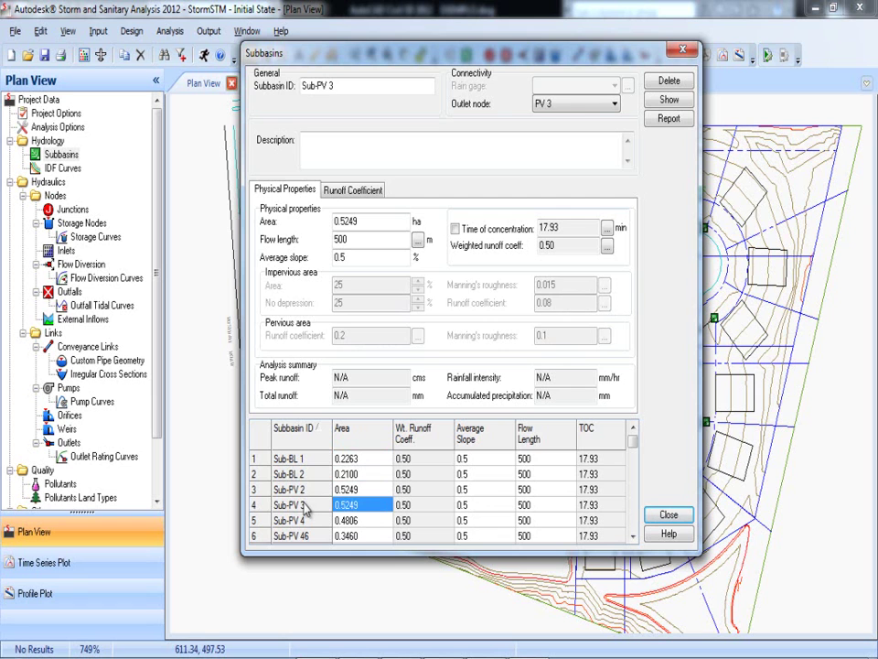
{"action": "key", "text": "Down"}
{"action": "key", "text": "Down"}
{"action": "key", "text": "Down"}
{"action": "key", "text": "Down"}
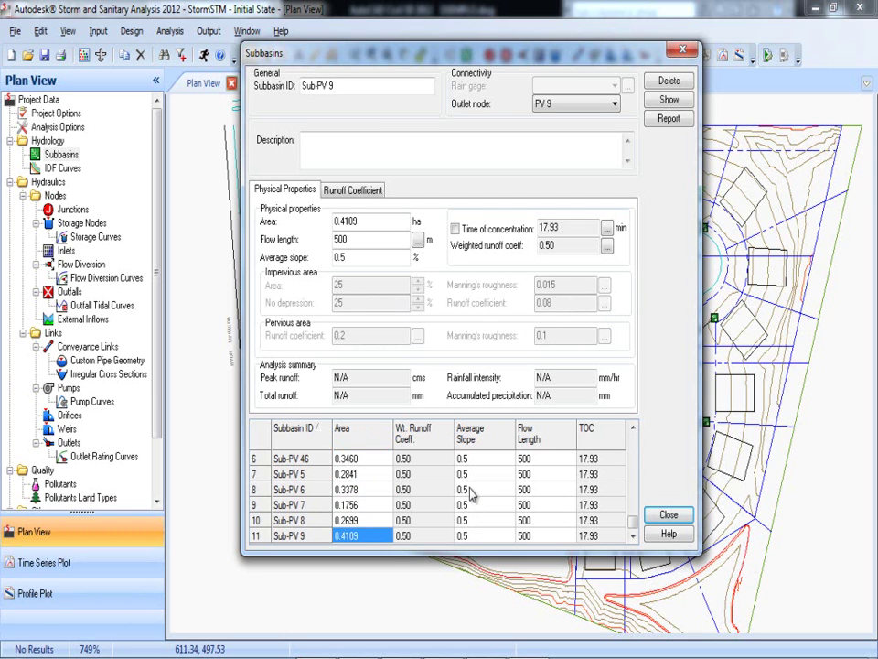
{"action": "key", "text": "Up"}
{"action": "key", "text": "Up"}
{"action": "key", "text": "Up"}
{"action": "key", "text": "Up"}
{"action": "key", "text": "Up"}
{"action": "key", "text": "Up"}
{"action": "key", "text": "Up"}
{"action": "key", "text": "Up"}
{"action": "key", "text": "Up"}
{"action": "key", "text": "Up"}
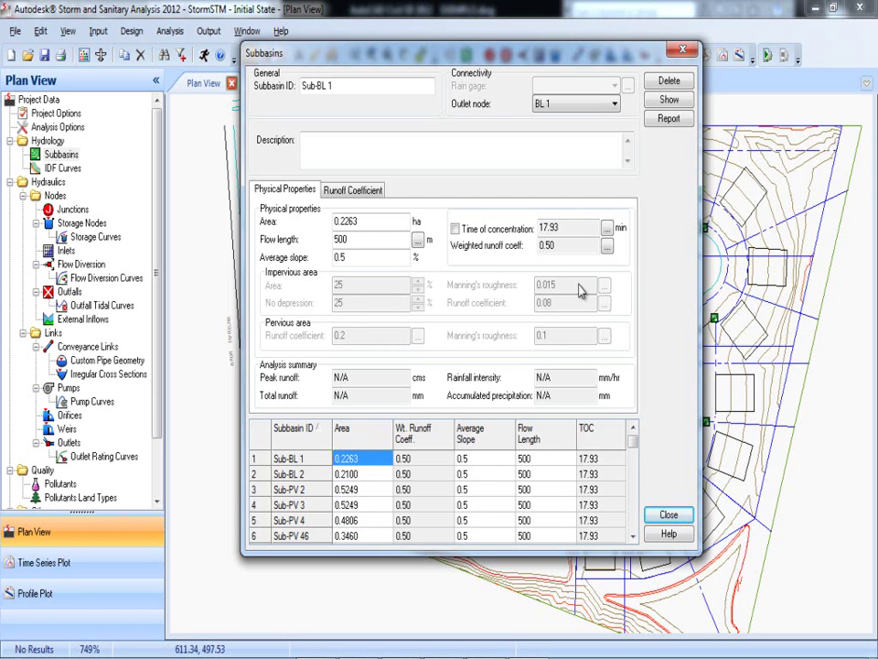
Step: Read the Kirpich time of concentration report for Sub-BL 1, including the equation, flow length and slope terms, and close the subbasin data
{"action": "left_click", "coordinate": [607, 229]}
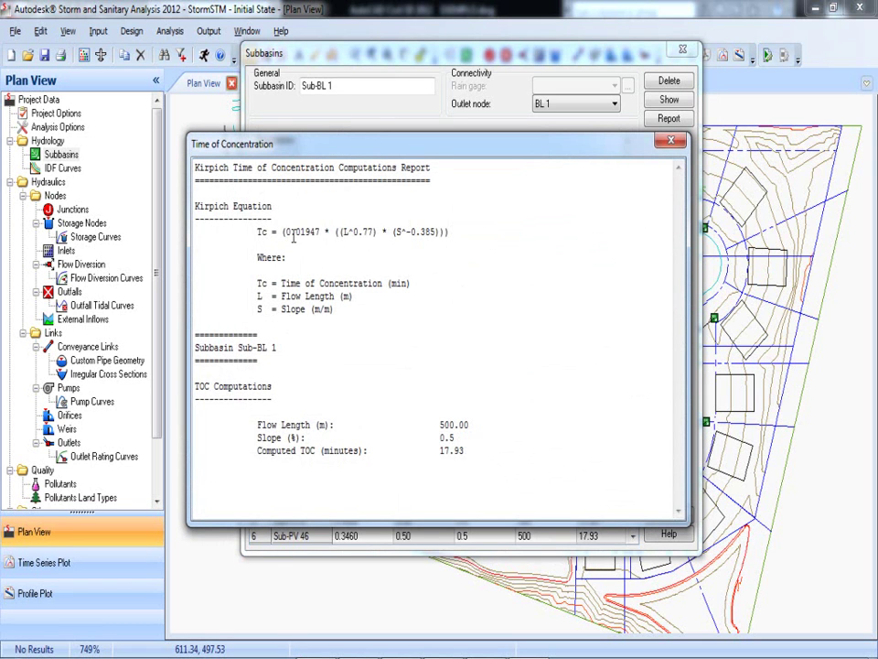
{"action": "left_click_drag", "start_coordinate": [255, 230], "coordinate": [490, 229]}
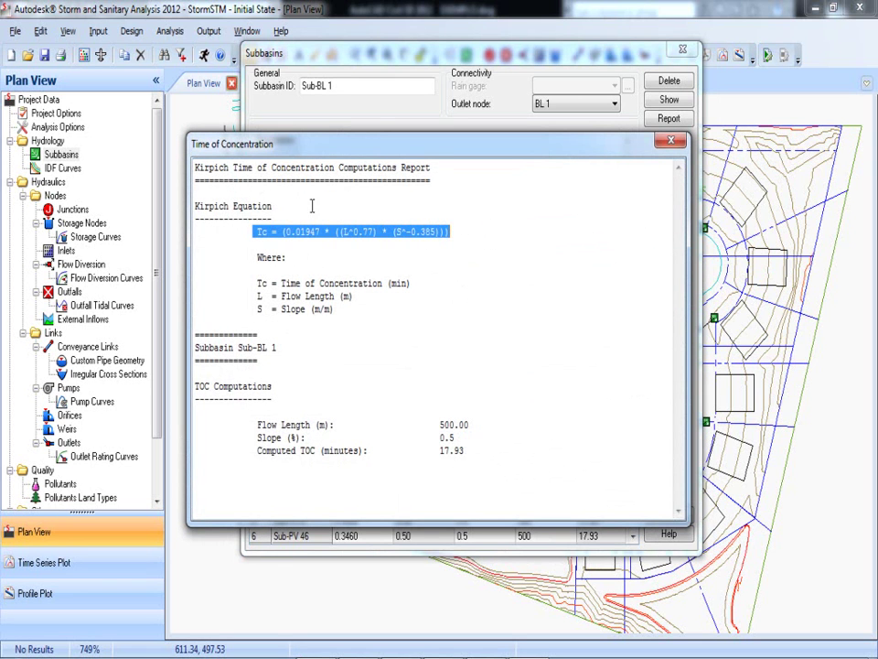
{"action": "left_click_drag", "start_coordinate": [281, 293], "coordinate": [362, 295]}
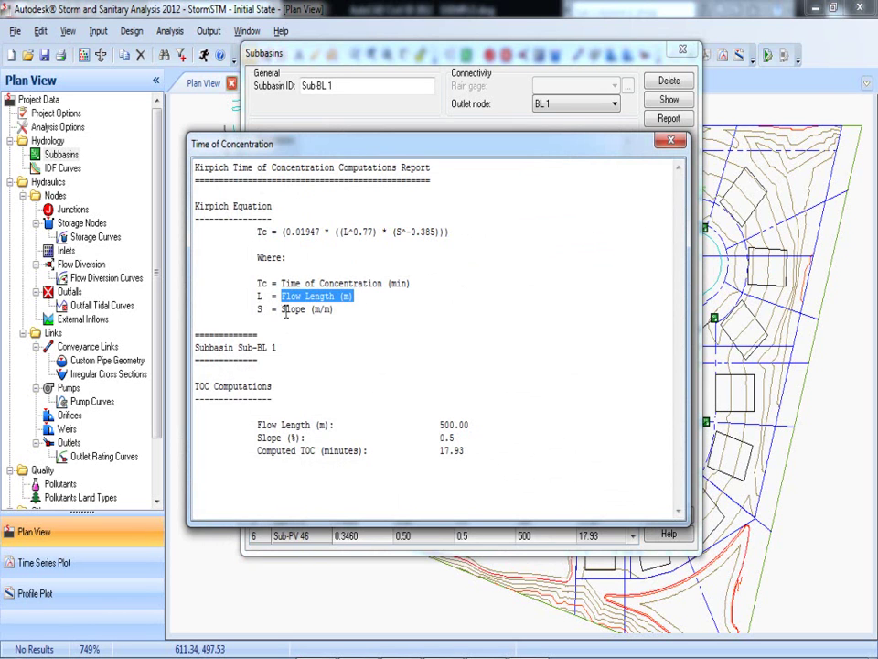
{"action": "left_click_drag", "start_coordinate": [282, 311], "coordinate": [355, 317]}
{"action": "left_click", "coordinate": [355, 318]}
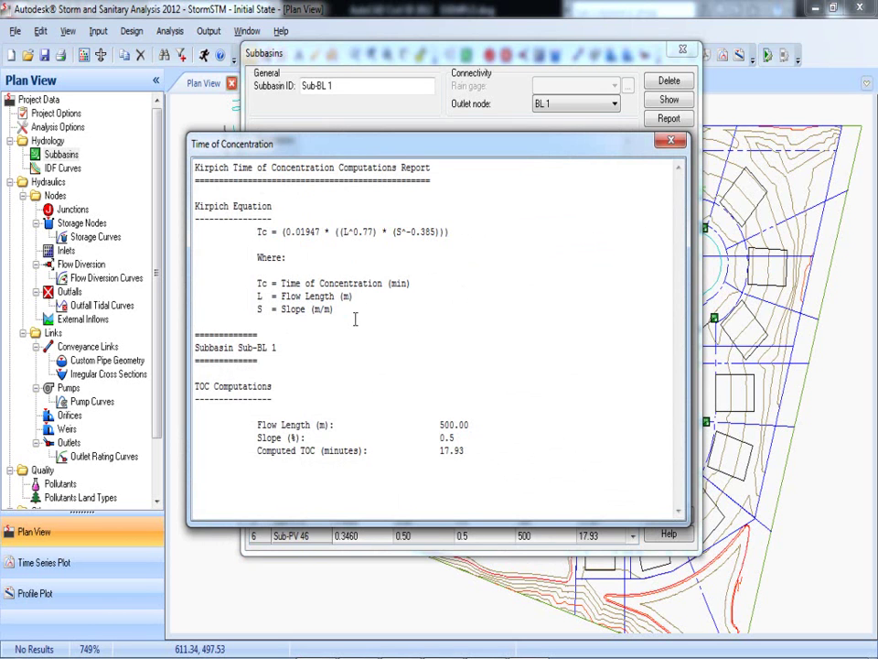
{"action": "left_click", "coordinate": [672, 141]}
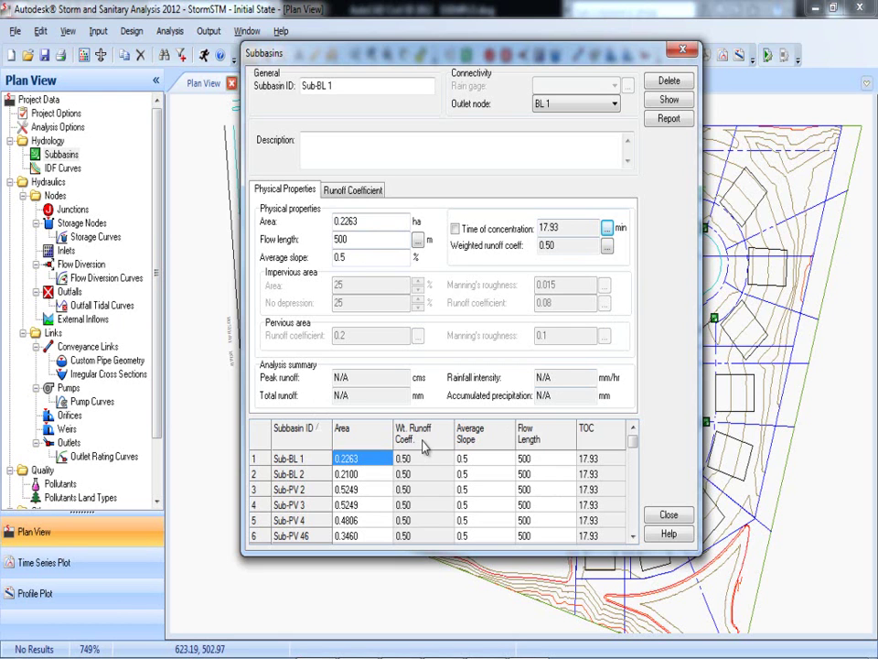
{"action": "left_click", "coordinate": [668, 515]}
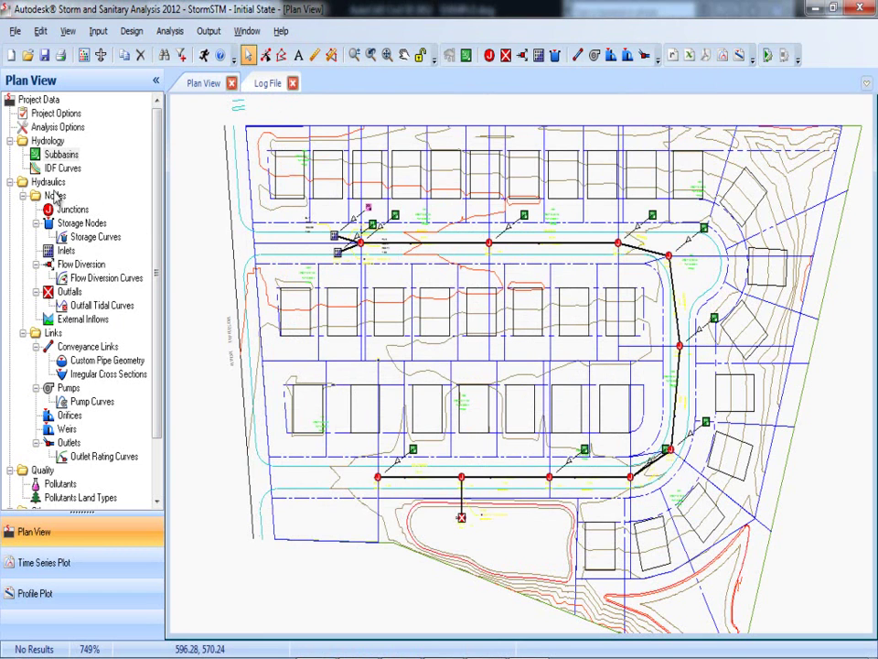
Step: Check the Sub-BL 2 subbasin data, and review inlet BL 1's catchbasin invert, initial water surface elevation and roadway Manning's value
{"action": "double_click", "coordinate": [372, 228]}
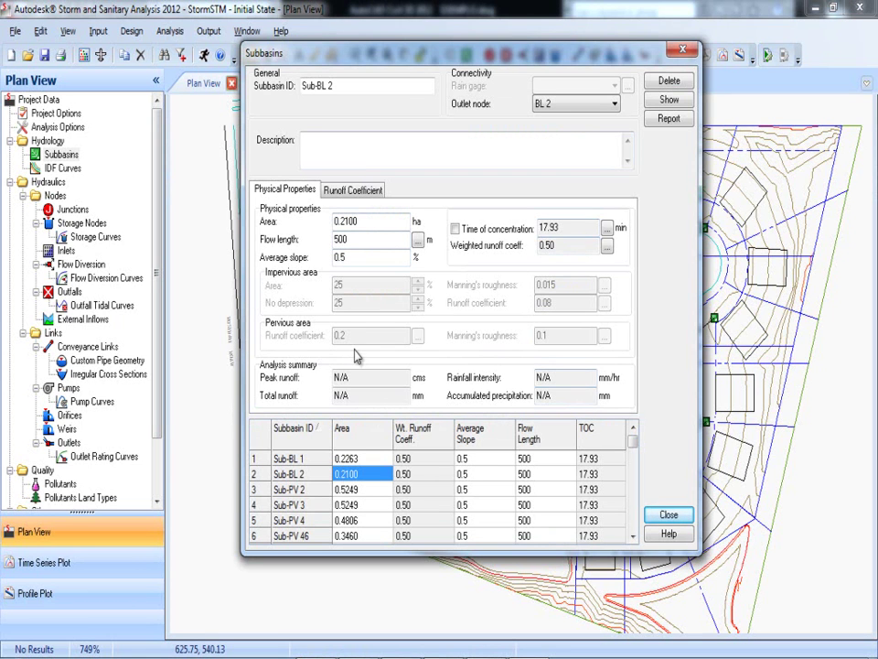
{"action": "left_click", "coordinate": [668, 514]}
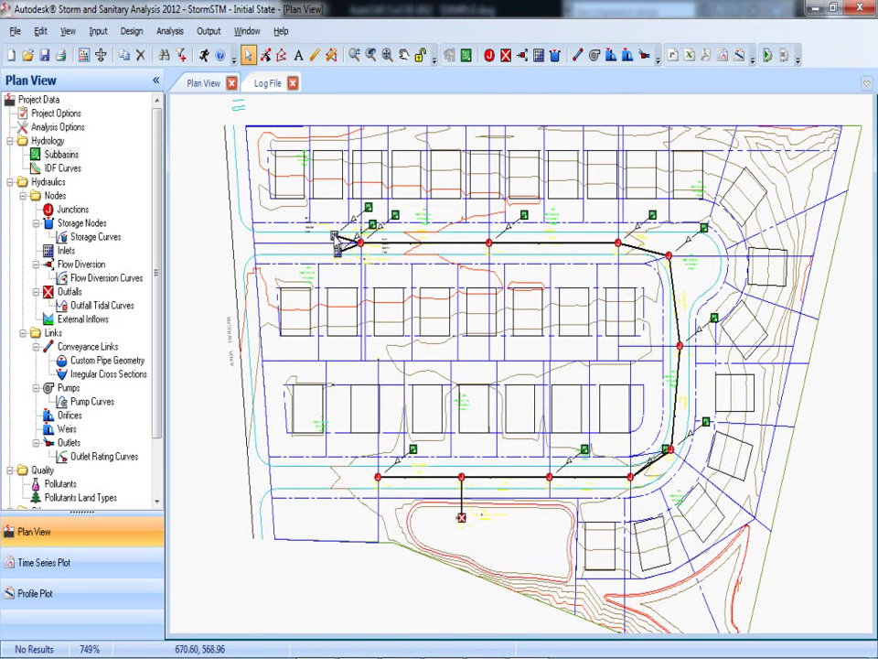
{"action": "scroll", "coordinate": [347, 234], "scroll_direction": "up", "scroll_amount": 3}
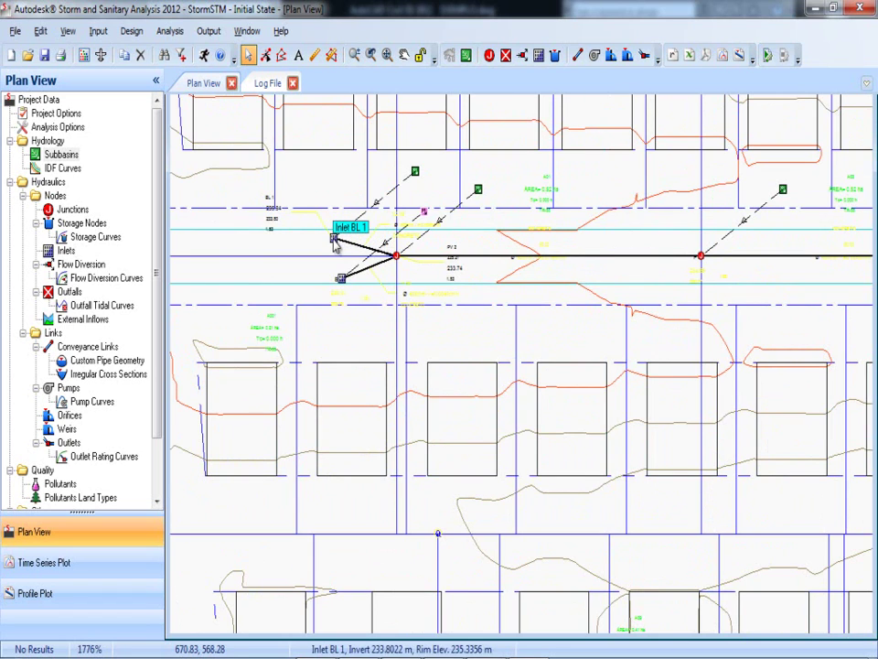
{"action": "double_click", "coordinate": [335, 237]}
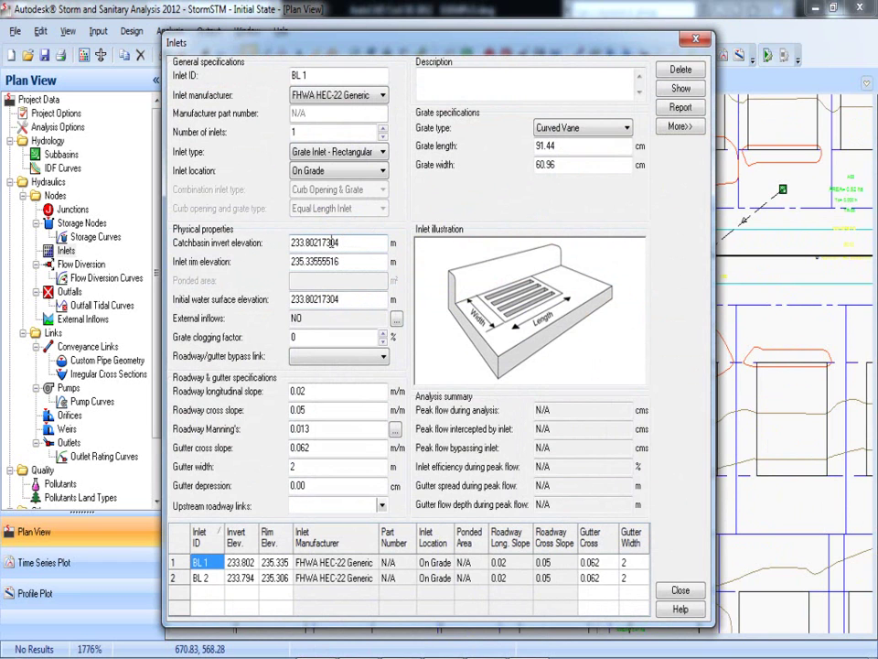
{"action": "left_click_drag", "start_coordinate": [341, 242], "coordinate": [289, 242]}
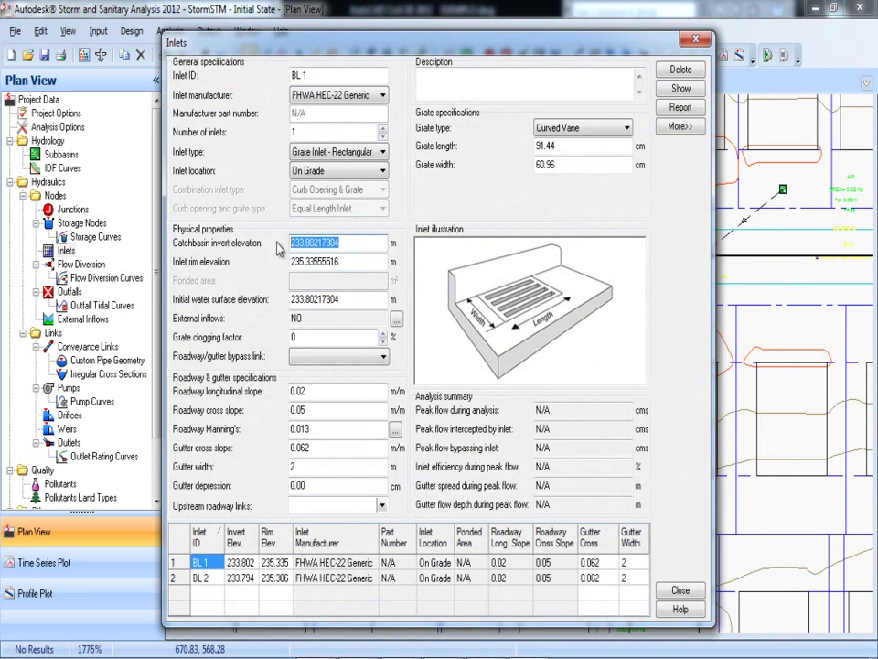
{"action": "left_click", "coordinate": [340, 299]}
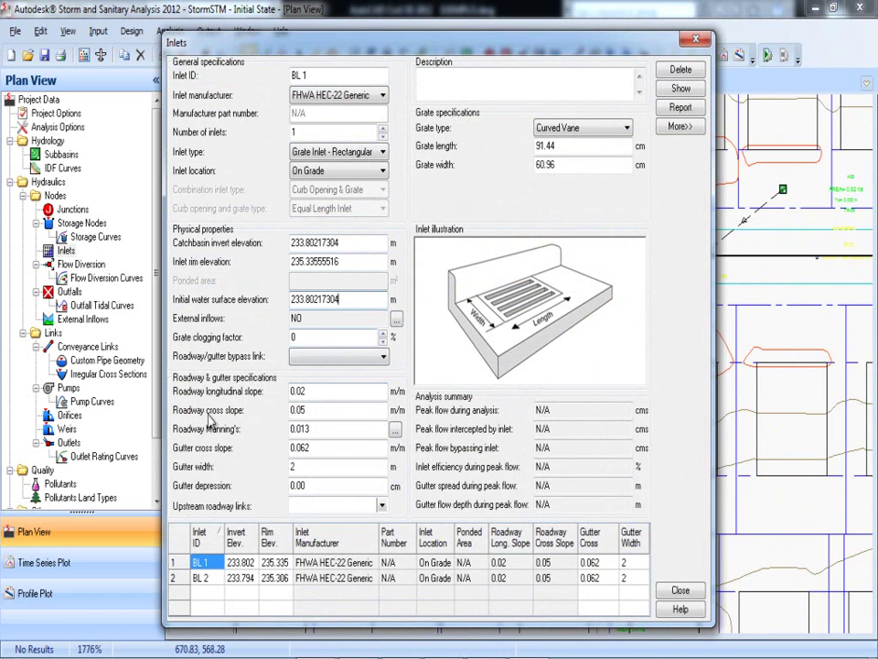
{"action": "left_click_drag", "start_coordinate": [337, 428], "coordinate": [293, 429]}
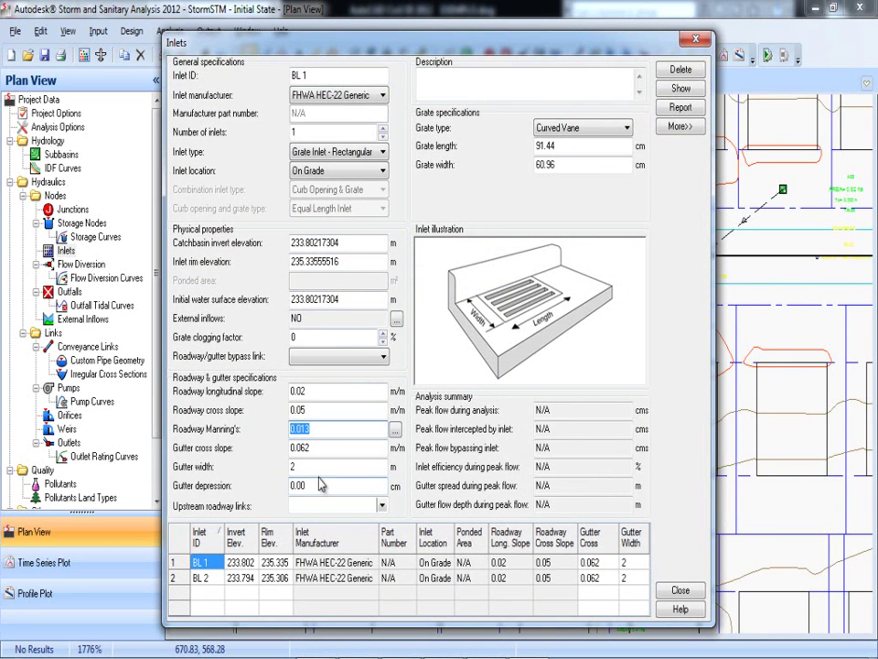
Step: Set the grate clogging factor of inlet BL 1 to 1%
{"action": "left_click_drag", "start_coordinate": [306, 337], "coordinate": [289, 339]}
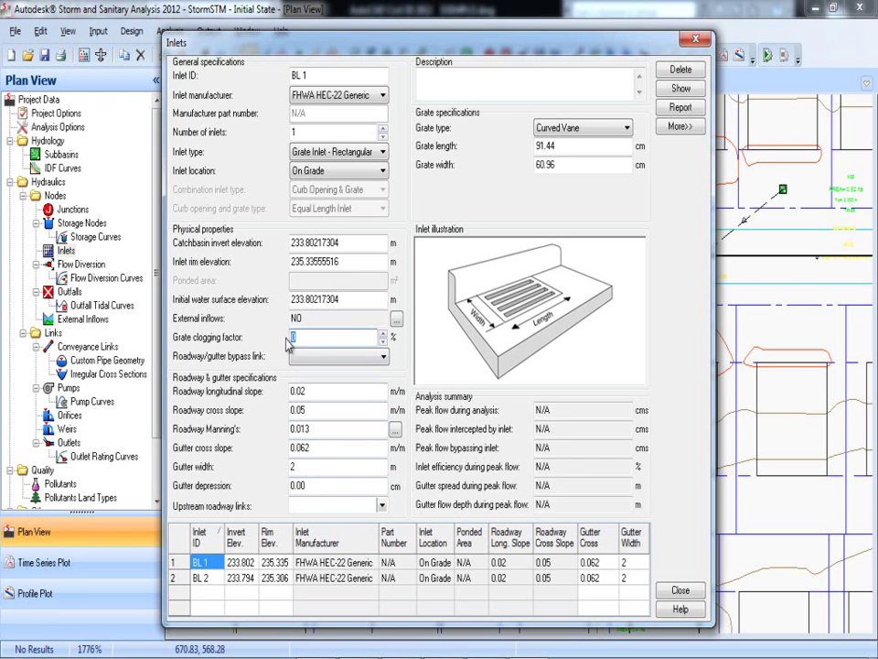
{"action": "type", "text": "1"}
{"action": "left_click", "coordinate": [311, 342]}
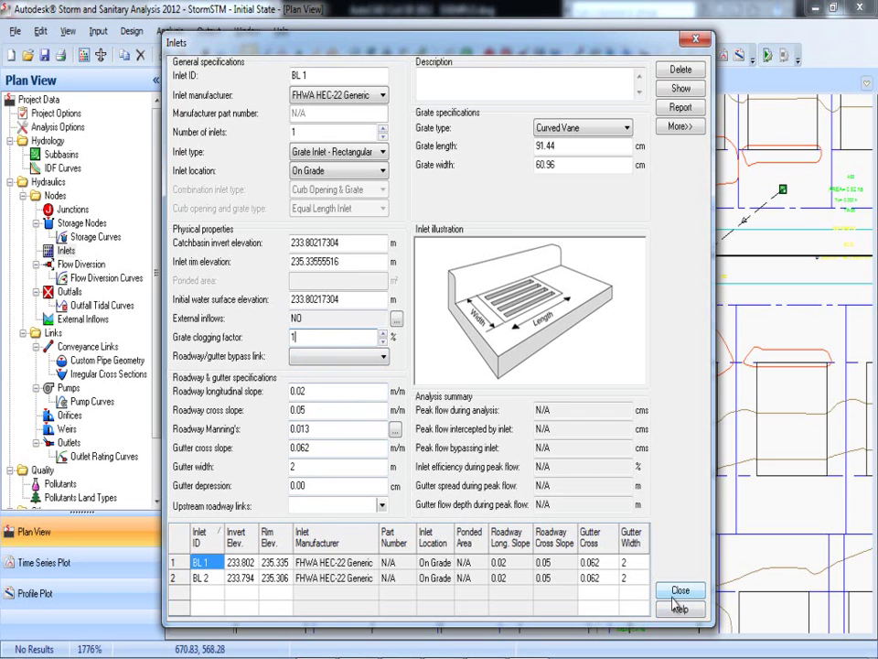
Step: Change the inlet location of both BL 1 and BL 2 to On Sag and close the inlet data
{"action": "left_click", "coordinate": [329, 172]}
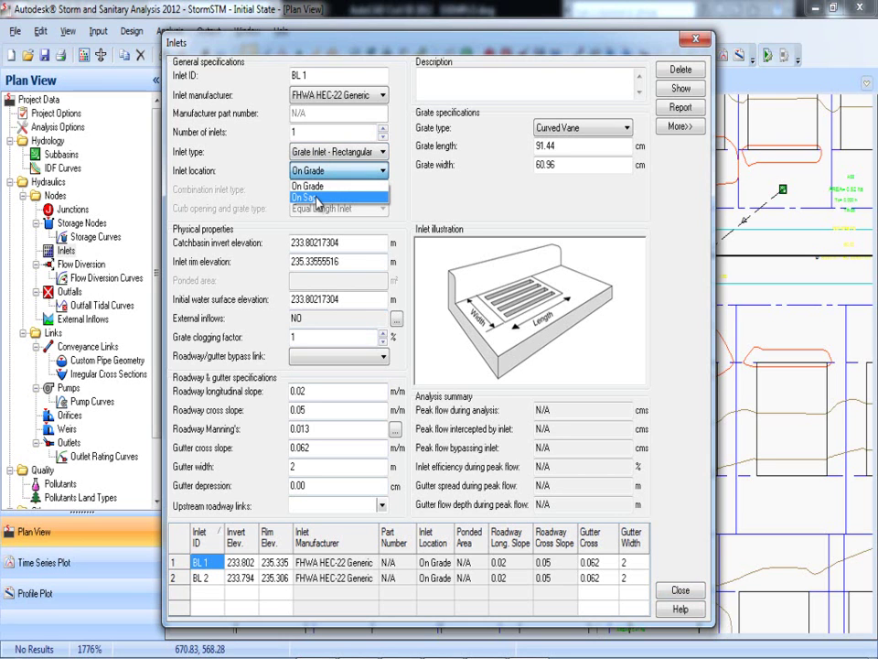
{"action": "left_click", "coordinate": [315, 197]}
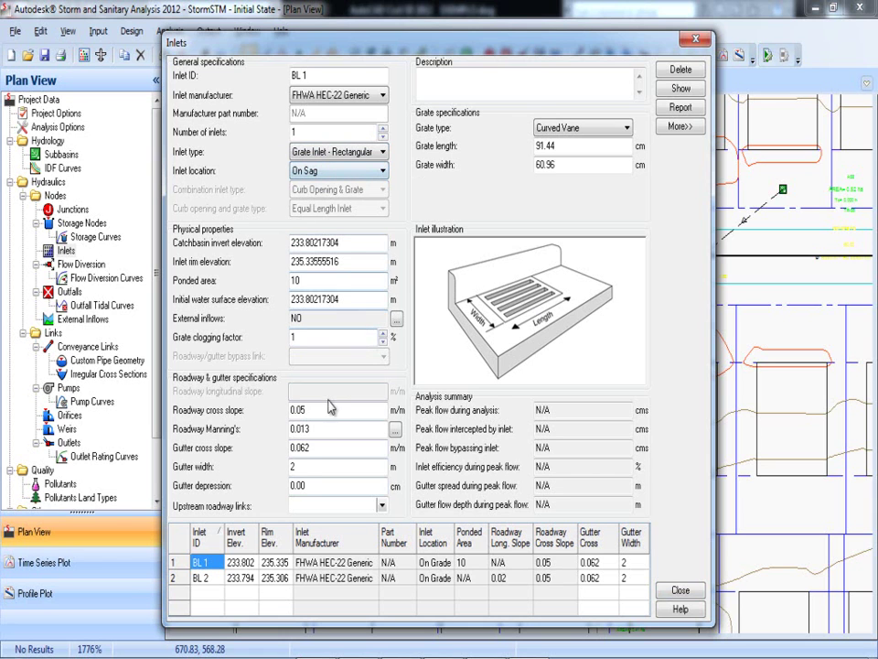
{"action": "left_click", "coordinate": [201, 577]}
{"action": "left_click", "coordinate": [345, 177]}
{"action": "left_click", "coordinate": [316, 198]}
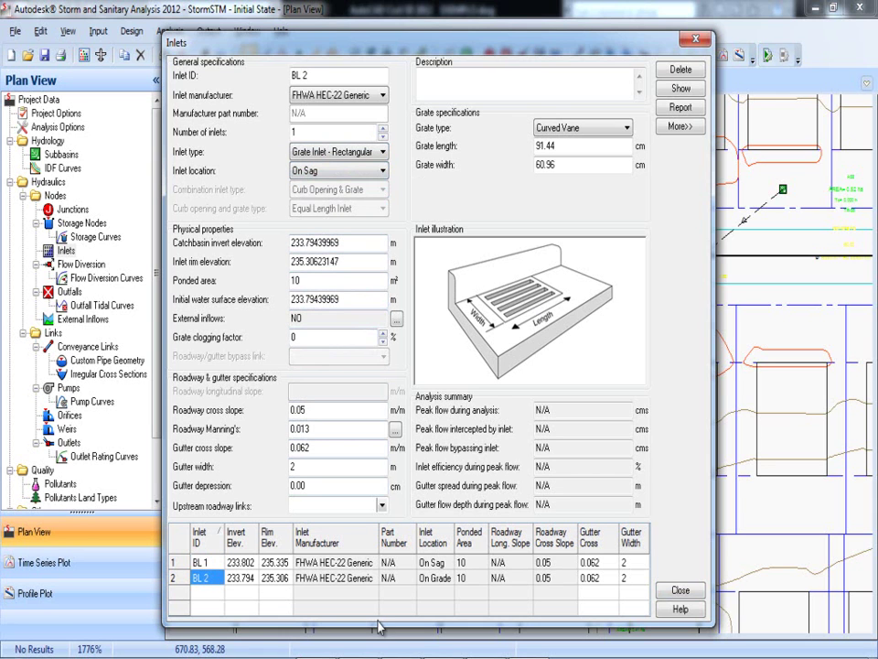
{"action": "left_click", "coordinate": [680, 590]}
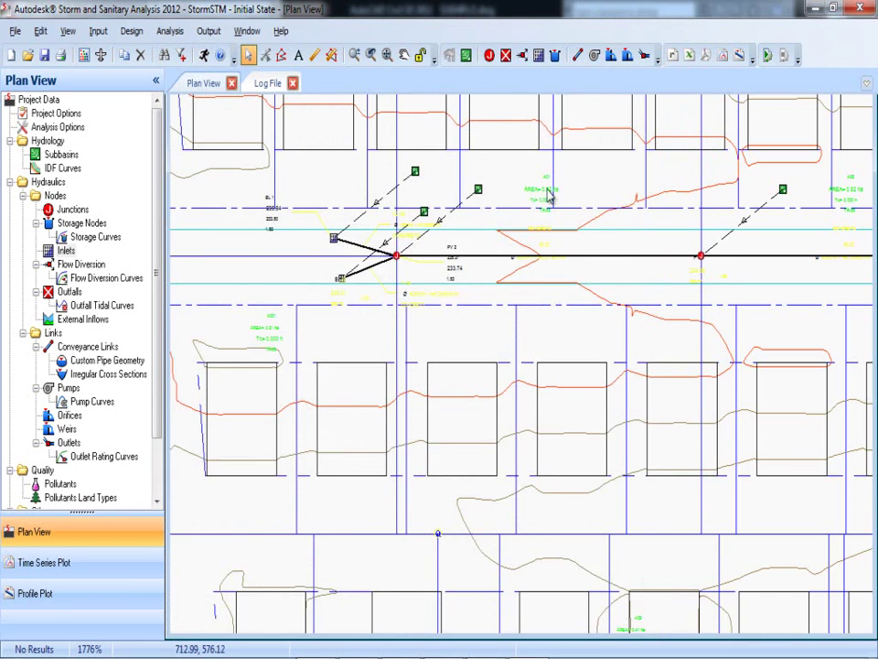
Step: Review the invert, rim and initial water surface elevations of junction PV 2
{"action": "left_click_drag", "start_coordinate": [513, 209], "coordinate": [480, 221]}
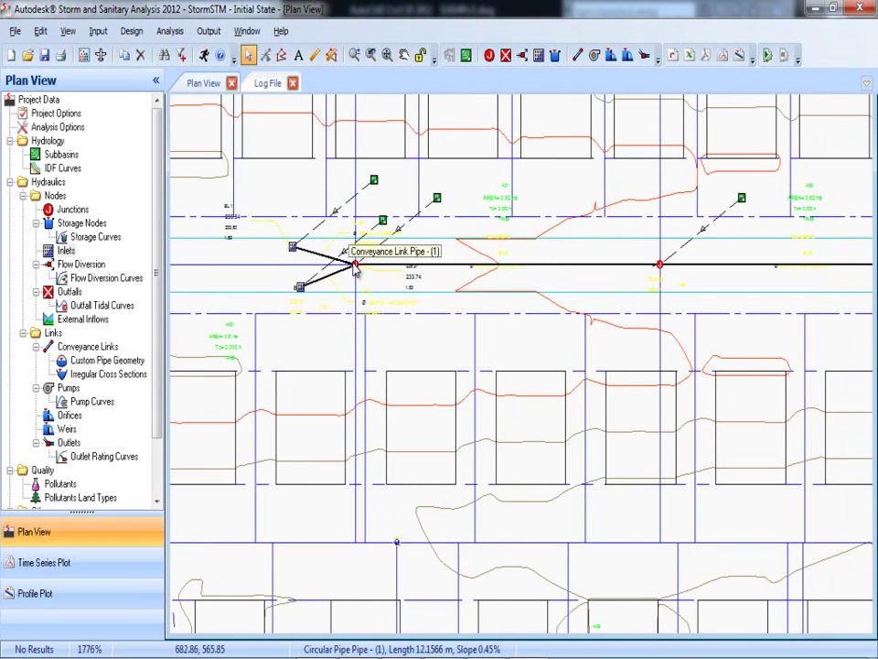
{"action": "double_click", "coordinate": [356, 264]}
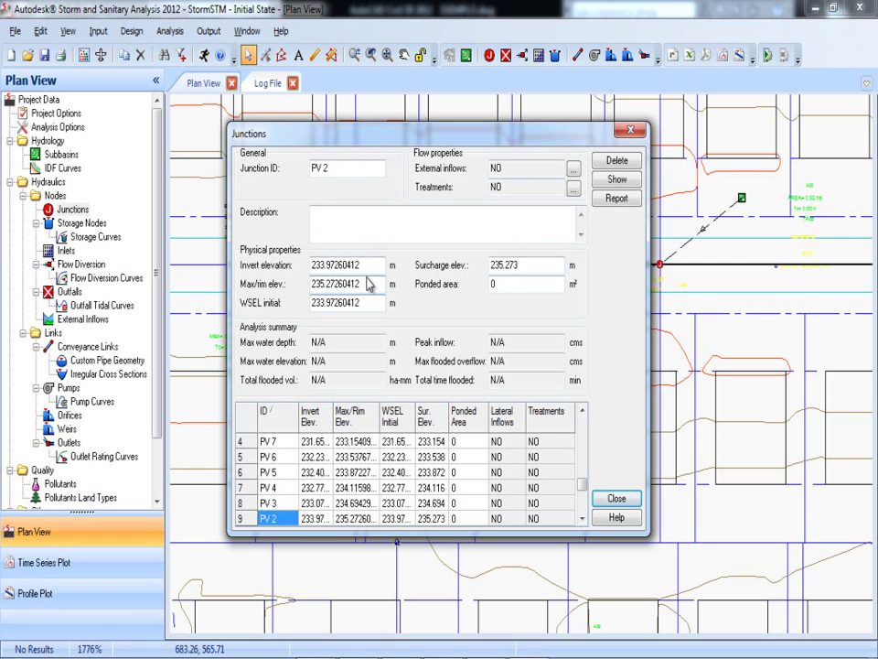
{"action": "left_click", "coordinate": [619, 501]}
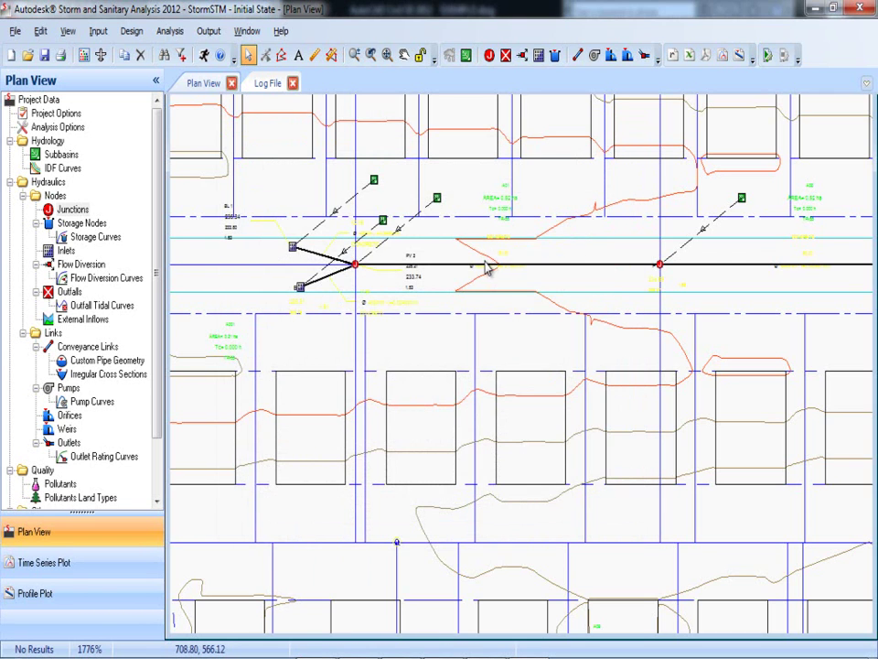
Step: Open the conveyance link Pipe - (2) between PV 2 and PV 3 and review its physical and flow properties, including entrance losses
{"action": "double_click", "coordinate": [482, 271]}
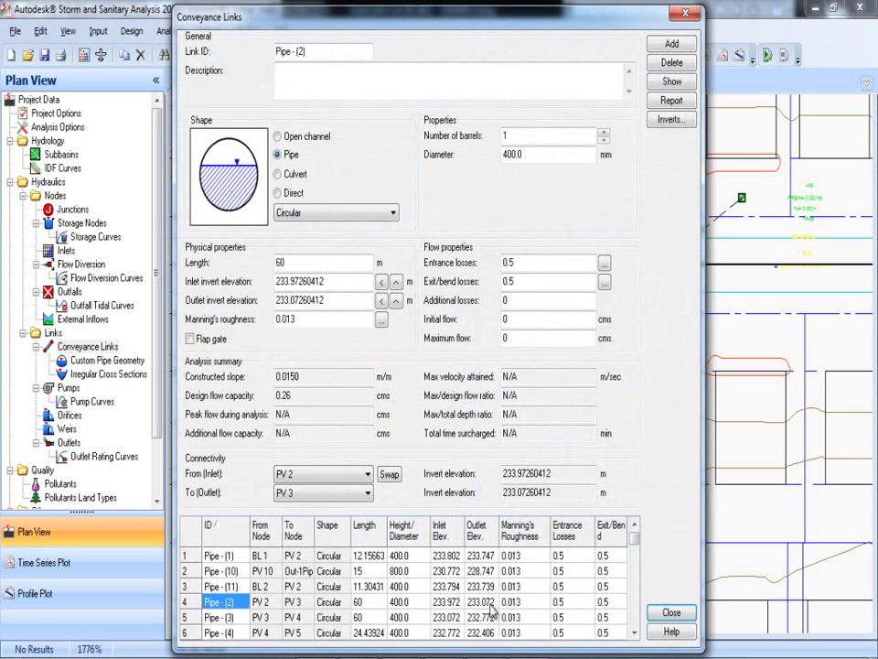
{"action": "left_click_drag", "start_coordinate": [420, 25], "coordinate": [428, 16]}
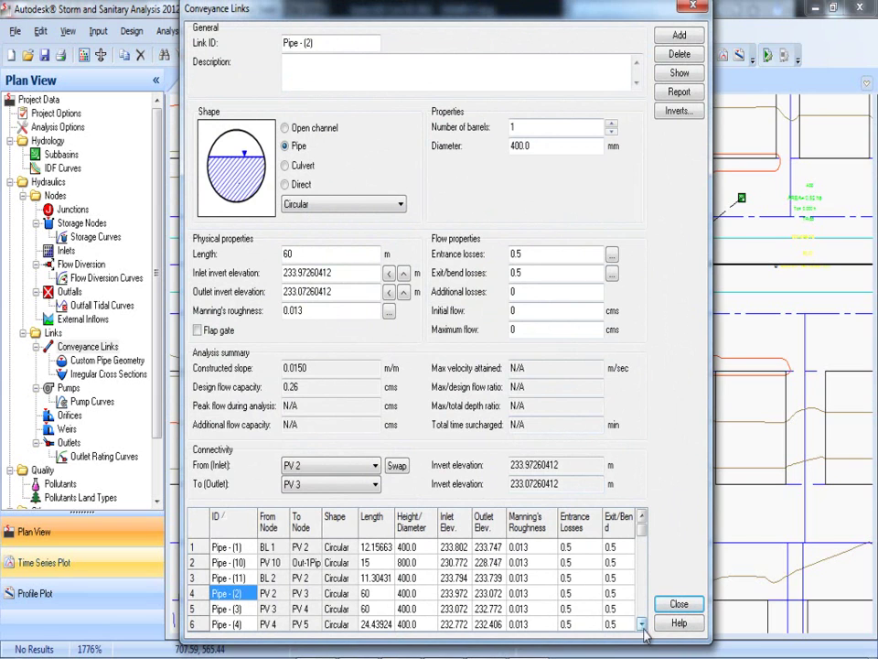
{"action": "left_click", "coordinate": [530, 260]}
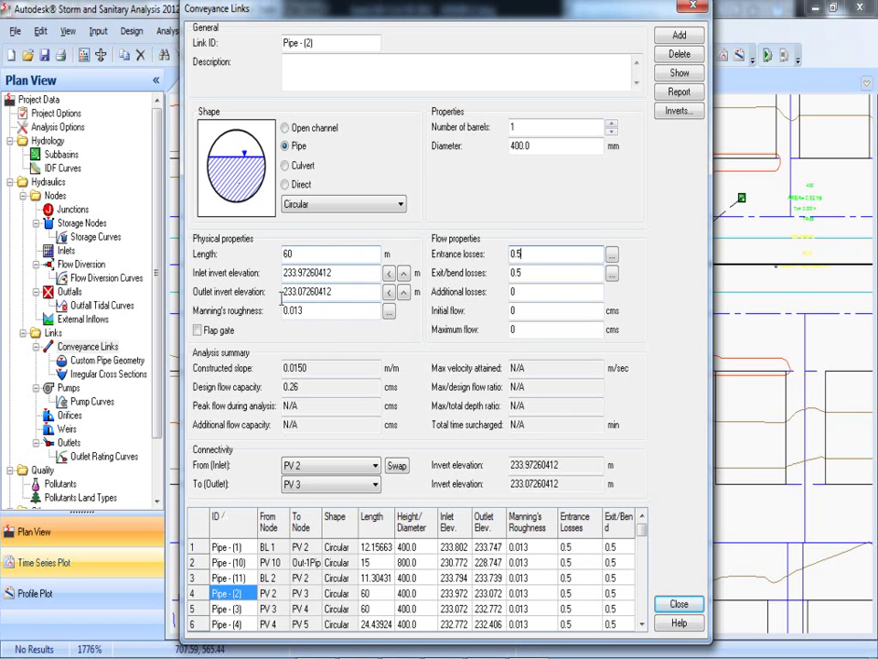
Step: Consult the Manning's roughness reference table for pipe materials, especially the concrete culvert range, and close the conveyance link data
{"action": "left_click", "coordinate": [390, 314]}
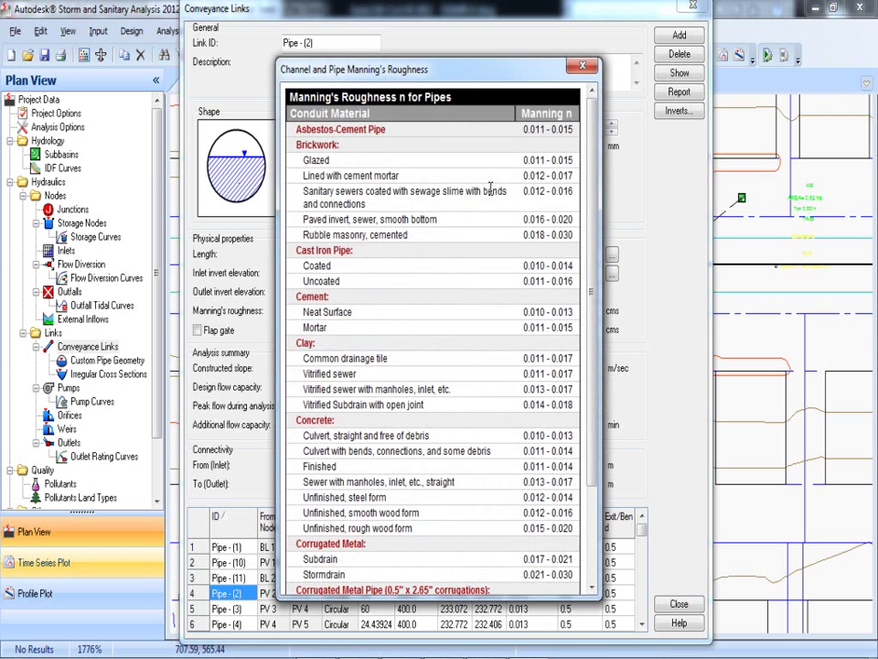
{"action": "scroll", "coordinate": [480, 247], "scroll_direction": "down", "scroll_amount": 4}
{"action": "scroll", "coordinate": [480, 247], "scroll_direction": "up", "scroll_amount": 4}
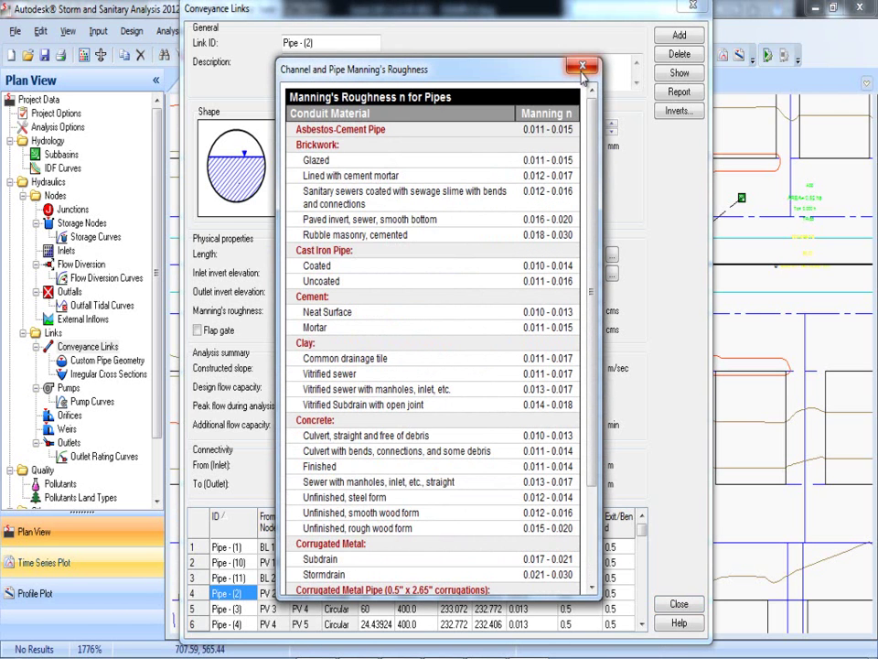
{"action": "left_click", "coordinate": [582, 67]}
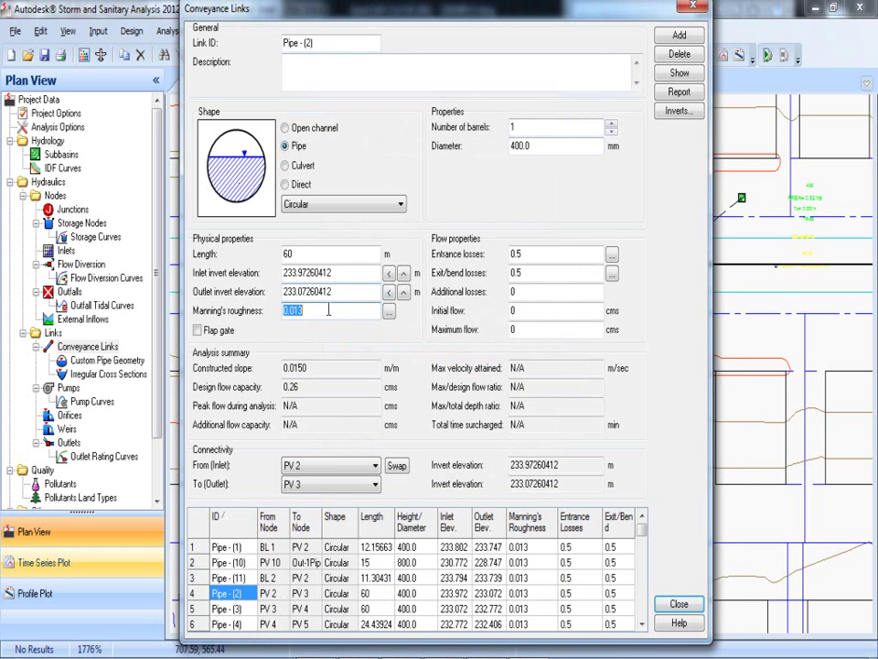
{"action": "left_click", "coordinate": [389, 311]}
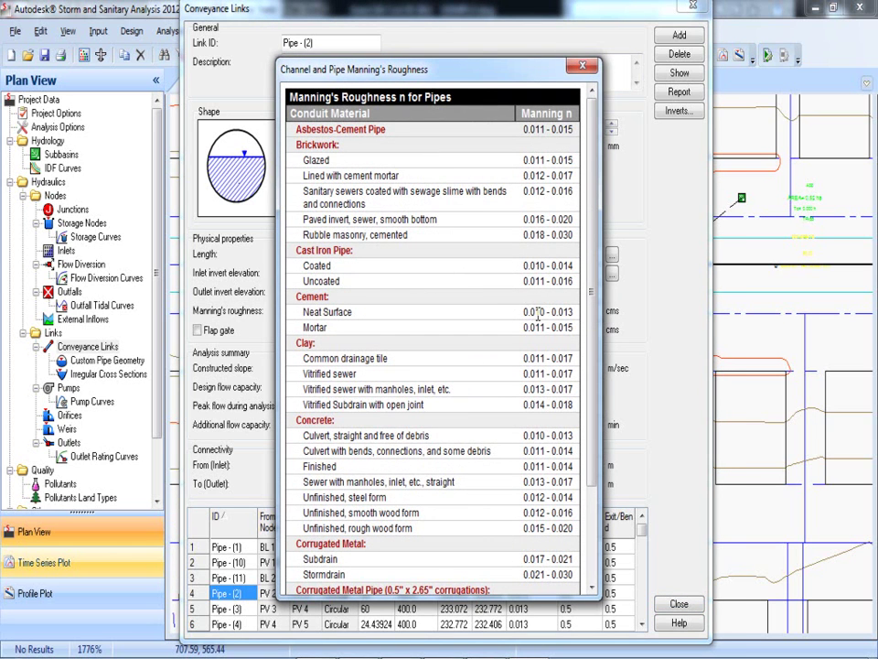
{"action": "scroll", "coordinate": [540, 310], "scroll_direction": "down", "scroll_amount": 3}
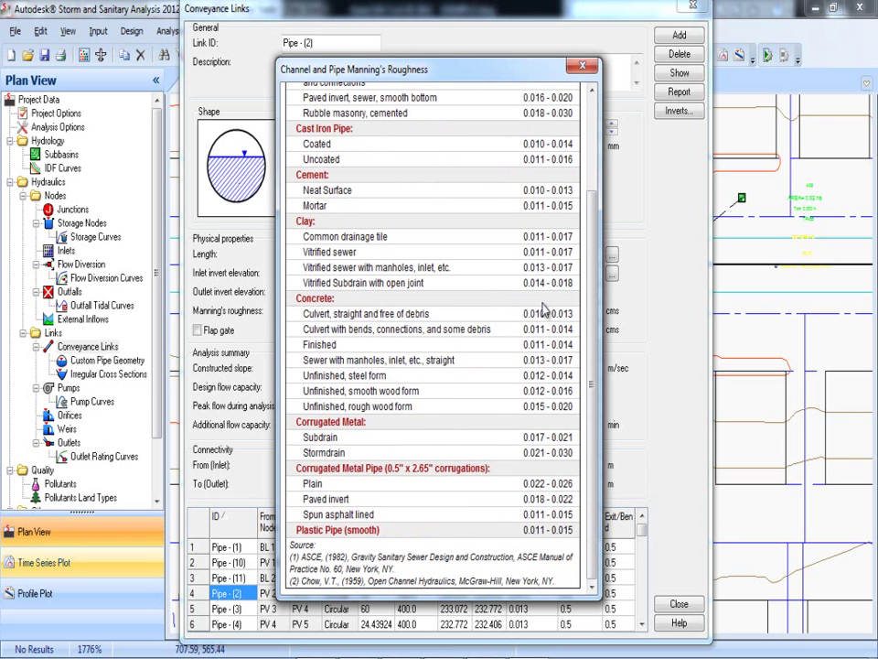
{"action": "left_click_drag", "start_coordinate": [552, 312], "coordinate": [574, 313]}
{"action": "scroll", "coordinate": [574, 315], "scroll_direction": "up", "scroll_amount": 3}
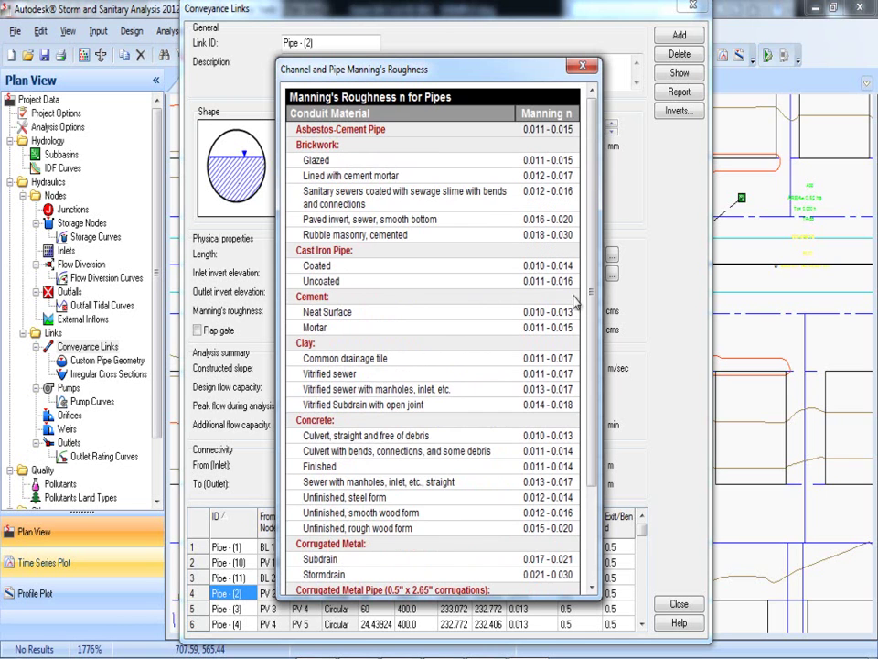
{"action": "left_click", "coordinate": [588, 71]}
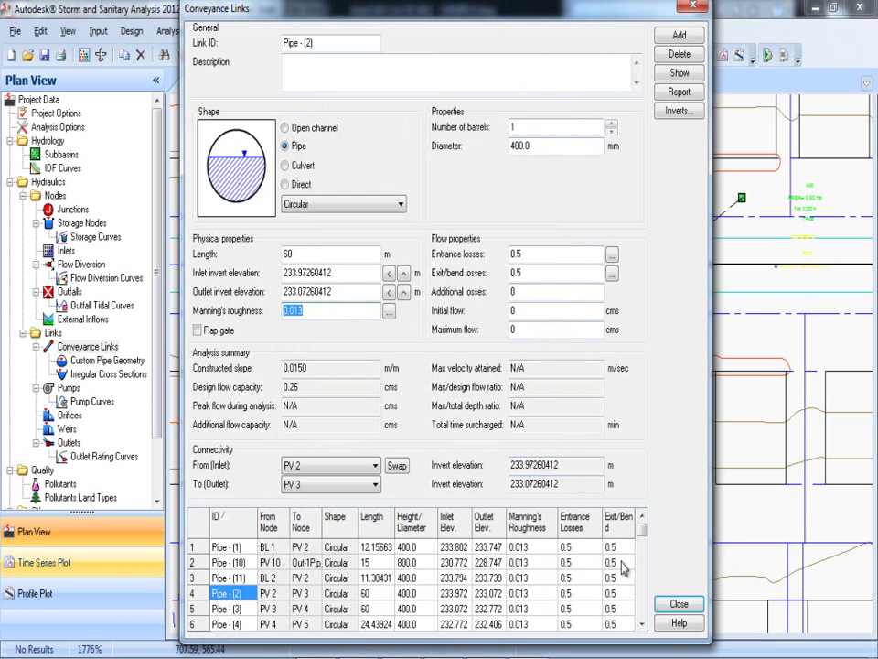
{"action": "left_click", "coordinate": [676, 603]}
Step: Run the analysis of the whole storm drainage network and dismiss the analysis dialog
{"action": "scroll", "coordinate": [451, 348], "scroll_direction": "down", "scroll_amount": 5}
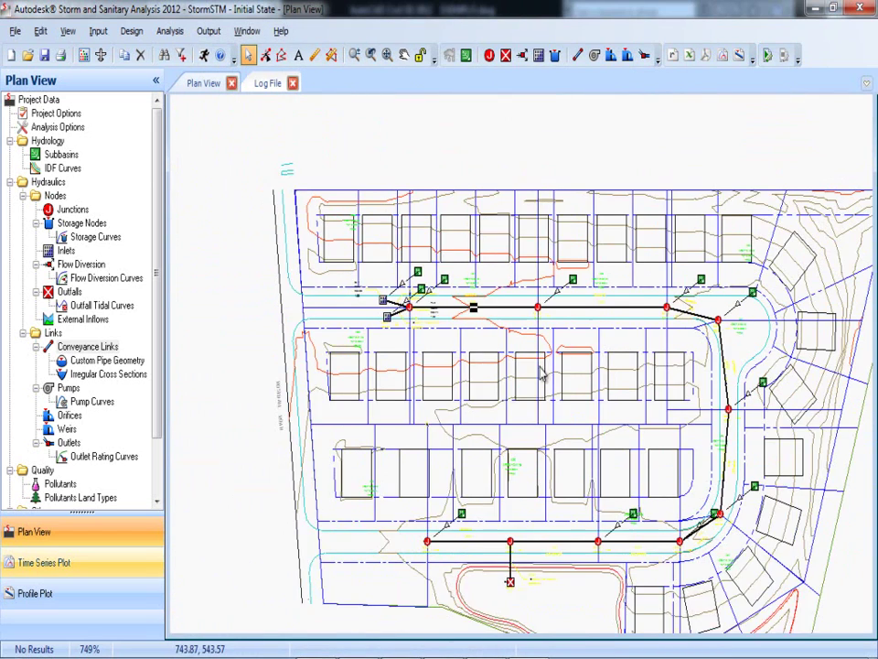
{"action": "scroll", "coordinate": [576, 390], "scroll_direction": "down", "scroll_amount": 2}
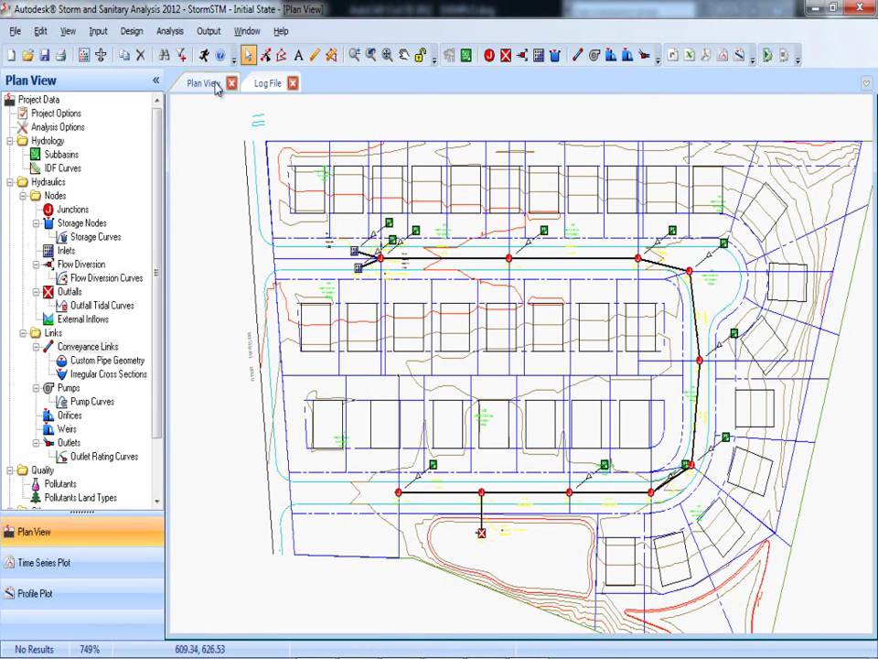
{"action": "left_click", "coordinate": [204, 57]}
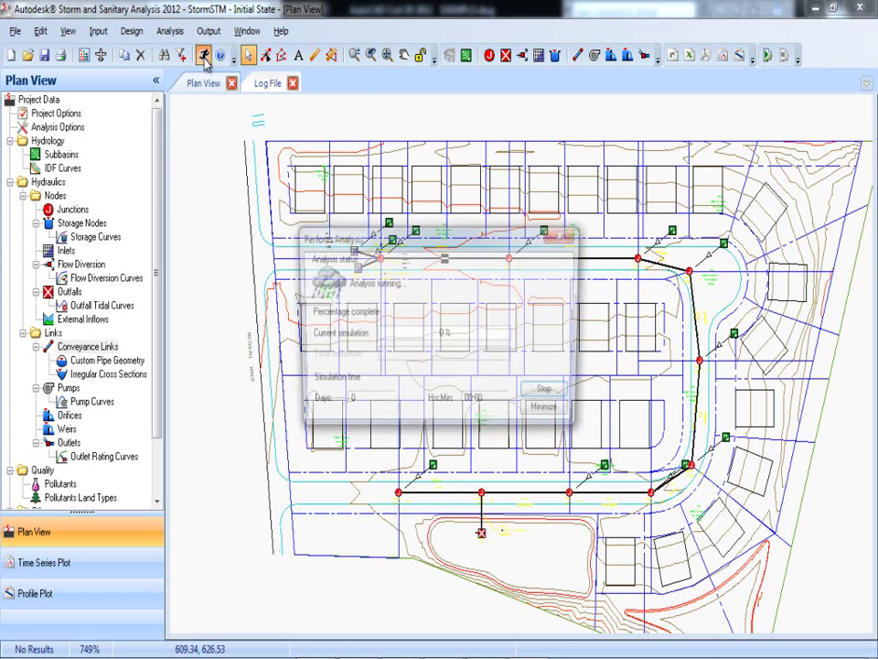
{"action": "left_click", "coordinate": [550, 414]}
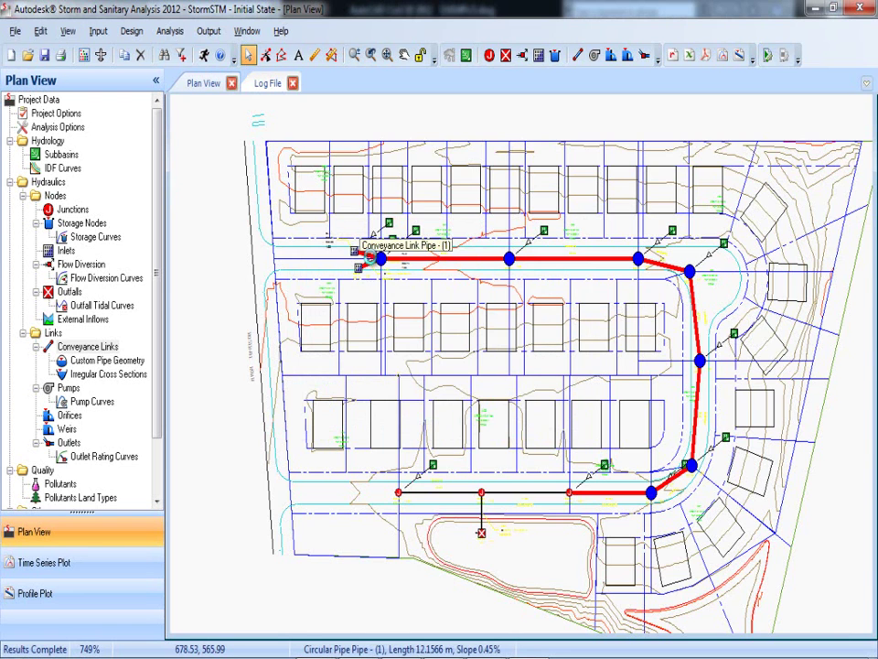
Step: Examine the analysis summary of Pipe - (2) and Pipe - (1), including peak flow, velocity, depth ratio and surcharge time
{"action": "scroll", "coordinate": [359, 260], "scroll_direction": "up", "scroll_amount": 5}
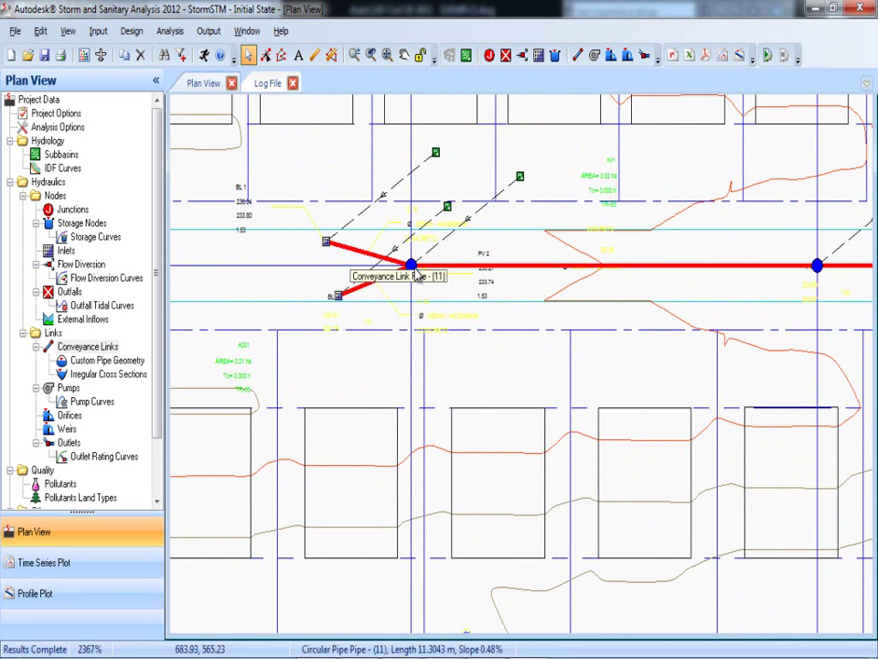
{"action": "left_click_drag", "start_coordinate": [667, 280], "coordinate": [643, 296]}
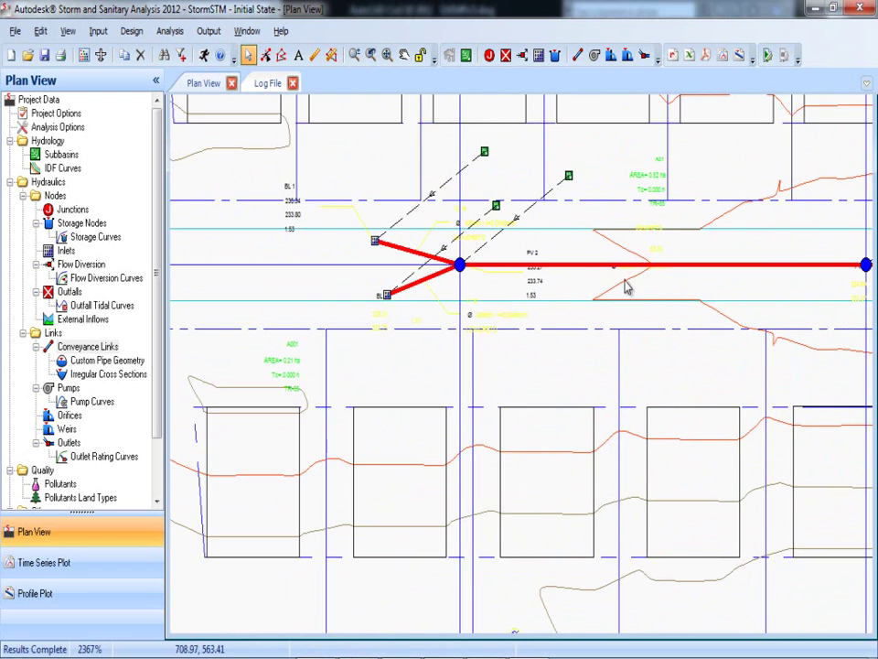
{"action": "double_click", "coordinate": [484, 272]}
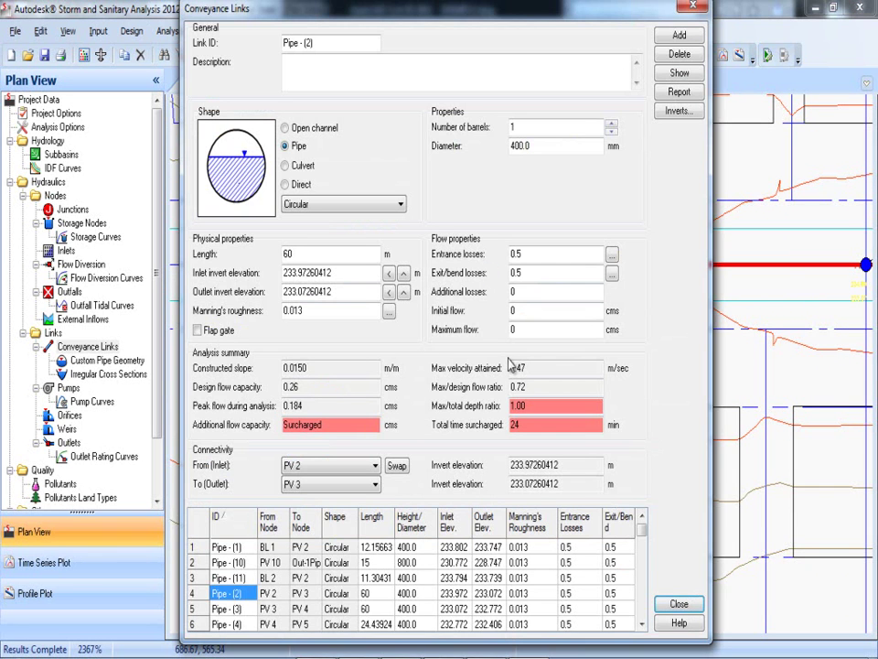
{"action": "mouse_move", "coordinate": [439, 16]}
{"action": "left_mouse_down"}
{"action": "mouse_move", "coordinate": [439, 7]}
{"action": "mouse_move", "coordinate": [439, 24]}
{"action": "left_mouse_up"}
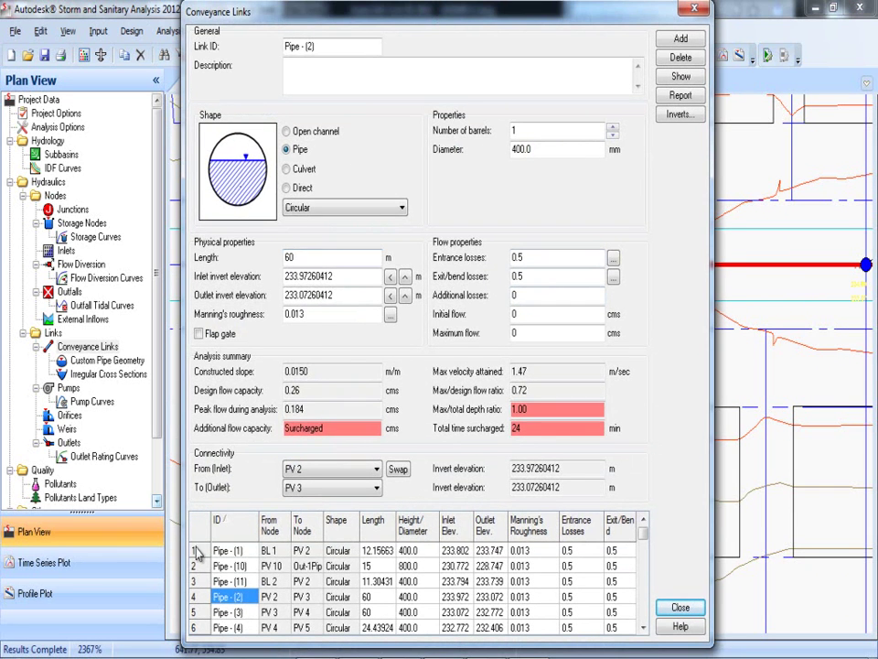
{"action": "left_click", "coordinate": [227, 551]}
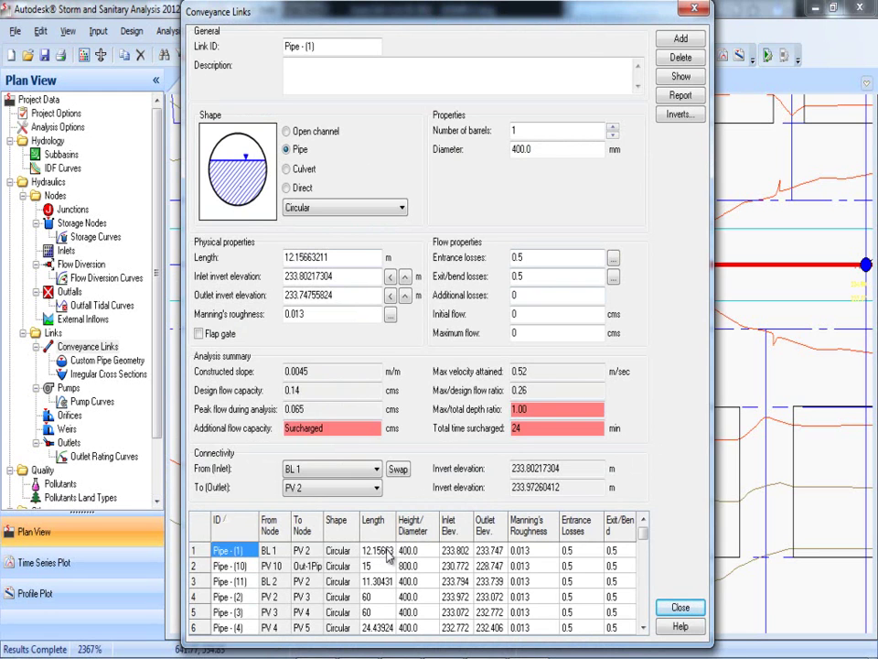
Step: Examine the diameters and analysis summaries of all conveyance links from Pipe - (1) to Pipe - (9) for surcharging
{"action": "key", "text": "Down"}
{"action": "key", "text": "Down"}
{"action": "key", "text": "Down"}
{"action": "key", "text": "Down"}
{"action": "key", "text": "Down"}
{"action": "key", "text": "Down"}
{"action": "key", "text": "Down"}
{"action": "key", "text": "Down"}
{"action": "key", "text": "Down"}
{"action": "key", "text": "Down"}
{"action": "key", "text": "Down"}
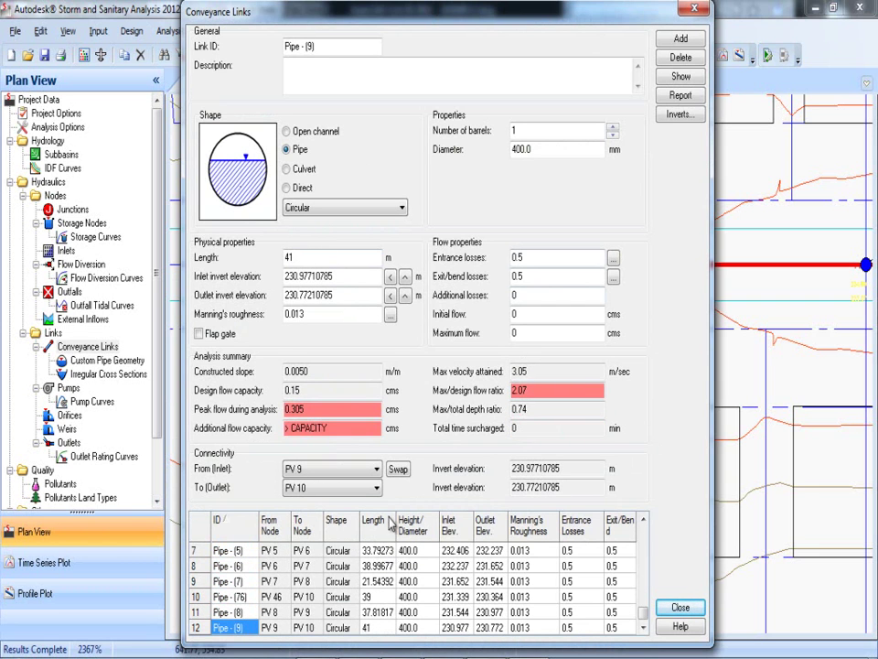
{"action": "key", "text": "Up"}
{"action": "key", "text": "Up"}
{"action": "key", "text": "Up"}
{"action": "key", "text": "Up"}
{"action": "key", "text": "Up"}
{"action": "key", "text": "Up"}
{"action": "key", "text": "Up"}
{"action": "key", "text": "Up"}
{"action": "key", "text": "Up"}
{"action": "key", "text": "Up"}
{"action": "key", "text": "Up"}
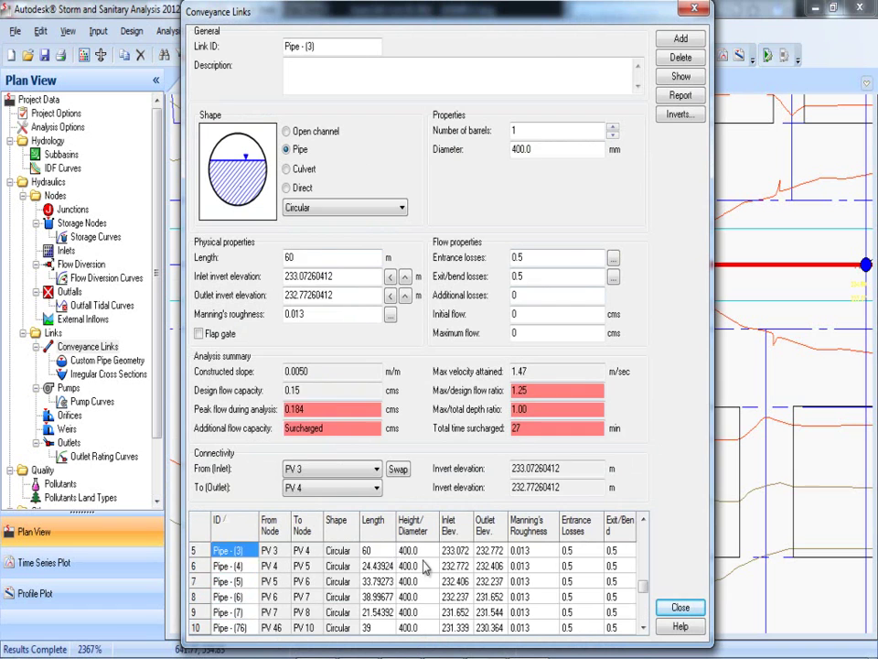
Step: Set the diameter of Pipe - (1), Pipe - (11), Pipe - (2) and Pipe - (3) to 800 mm
{"action": "left_click", "coordinate": [418, 551]}
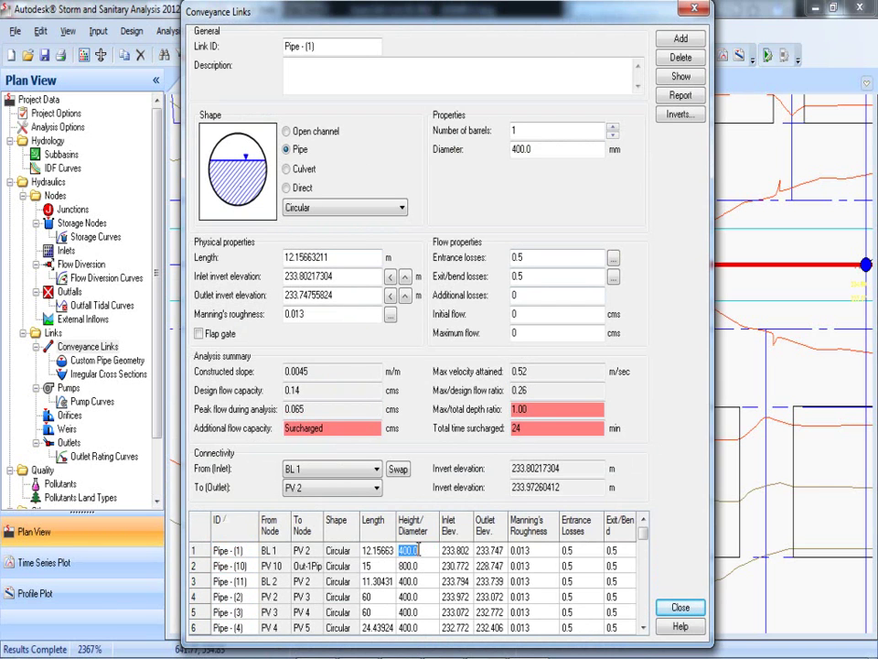
{"action": "type", "text": "800"}
{"action": "left_click", "coordinate": [418, 582]}
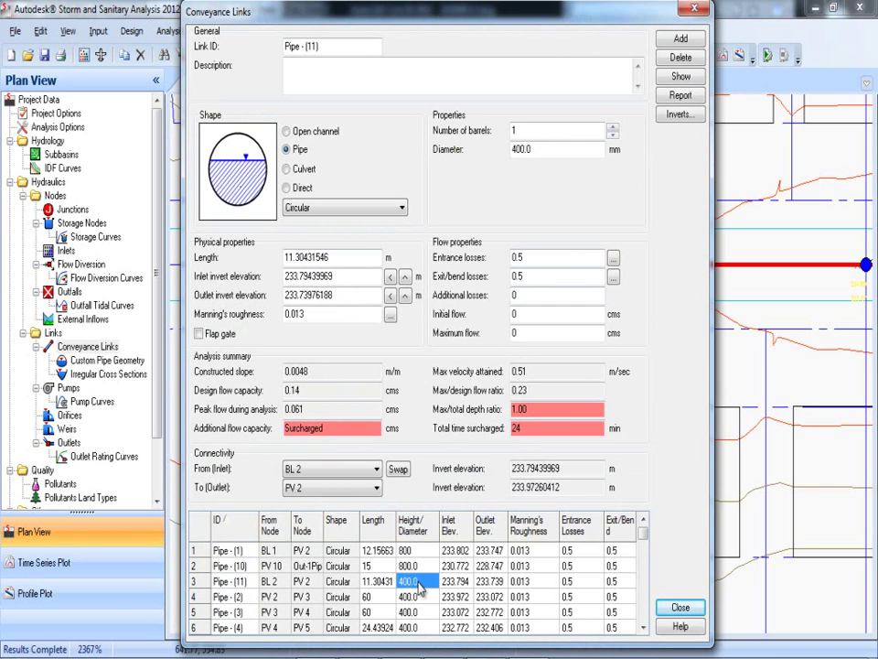
{"action": "type", "text": "800"}
{"action": "left_click", "coordinate": [418, 596]}
{"action": "type", "text": "800"}
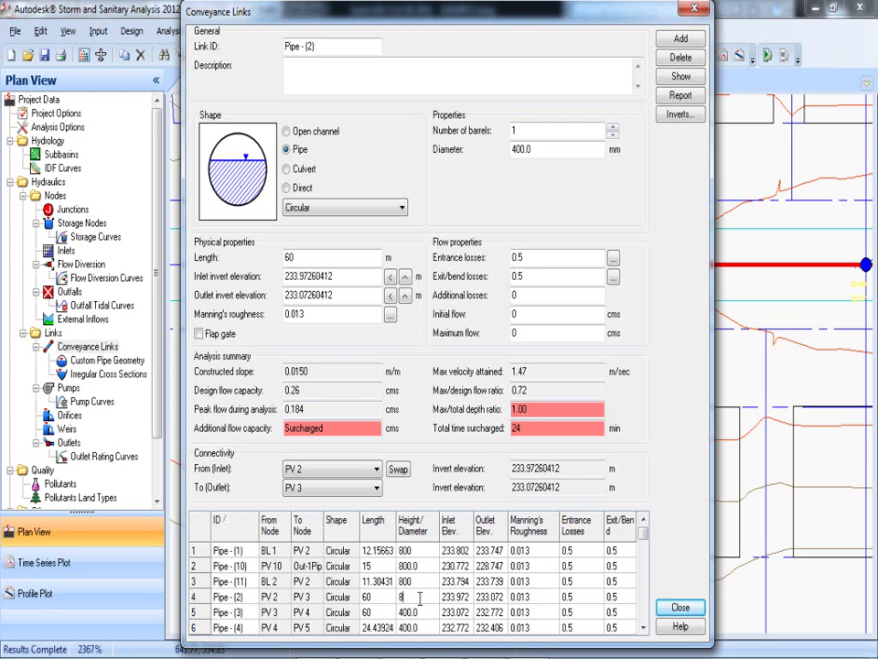
{"action": "left_click", "coordinate": [420, 607]}
{"action": "type", "text": "800"}
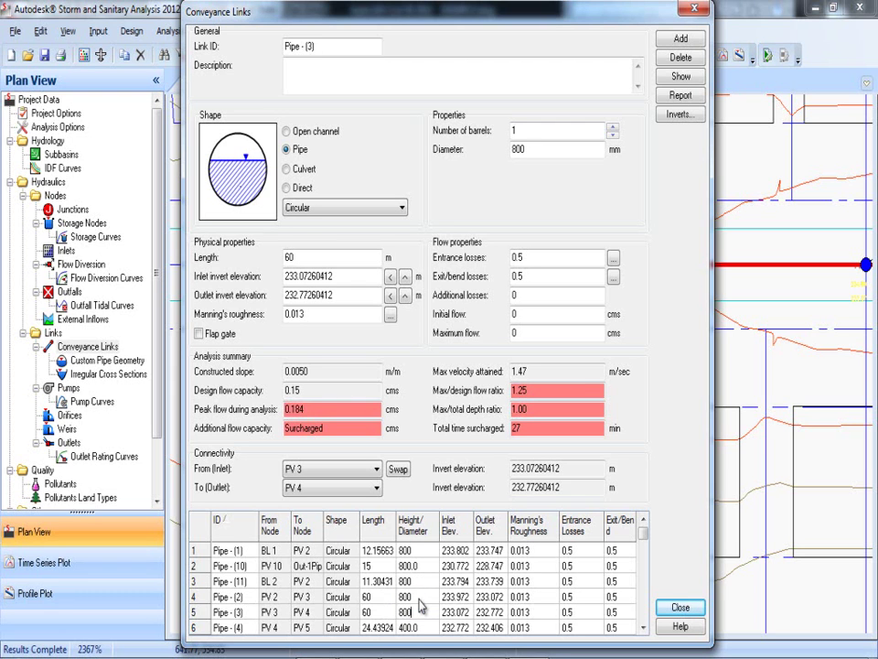
Step: Set the diameter of Pipe - (4), Pipe - (5), Pipe - (6), Pipe - (7) and Pipe - (76) to 800 mm
{"action": "key", "text": "Down"}
{"action": "type", "text": "800"}
{"action": "key", "text": "Down"}
{"action": "type", "text": "80"}
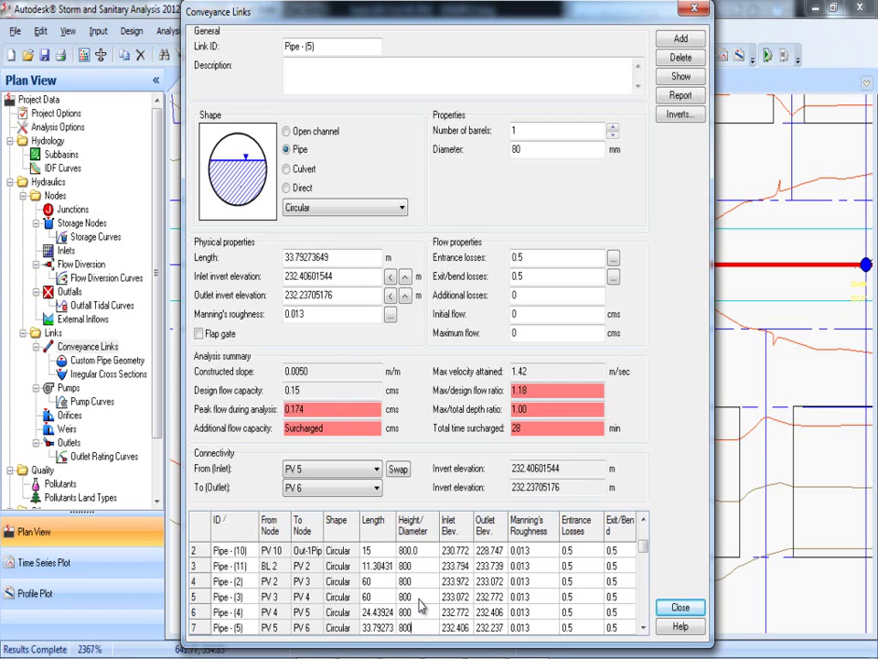
{"action": "key", "text": "Down"}
{"action": "type", "text": "800"}
{"action": "key", "text": "Down"}
{"action": "type", "text": "800"}
{"action": "key", "text": "Down"}
{"action": "type", "text": "800"}
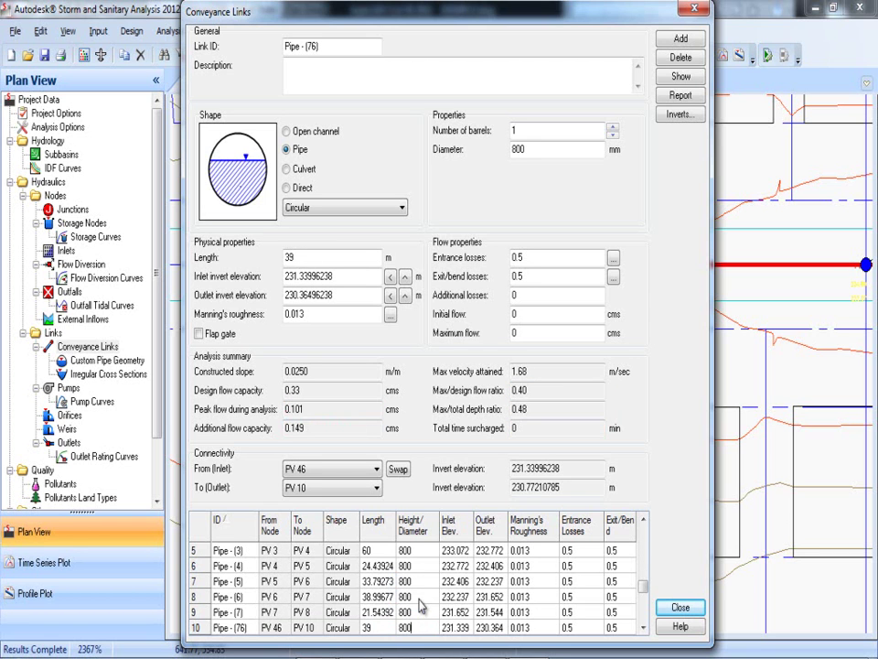
Step: Go through the conveyance links from Pipe - (1) downward, checking each diameter, depth ratio and surcharge time
{"action": "key", "text": "Up"}
{"action": "key", "text": "Up"}
{"action": "key", "text": "Up"}
{"action": "key", "text": "Up"}
{"action": "key", "text": "Up"}
{"action": "key", "text": "Up"}
{"action": "key", "text": "Up"}
{"action": "key", "text": "Up"}
{"action": "key", "text": "Up"}
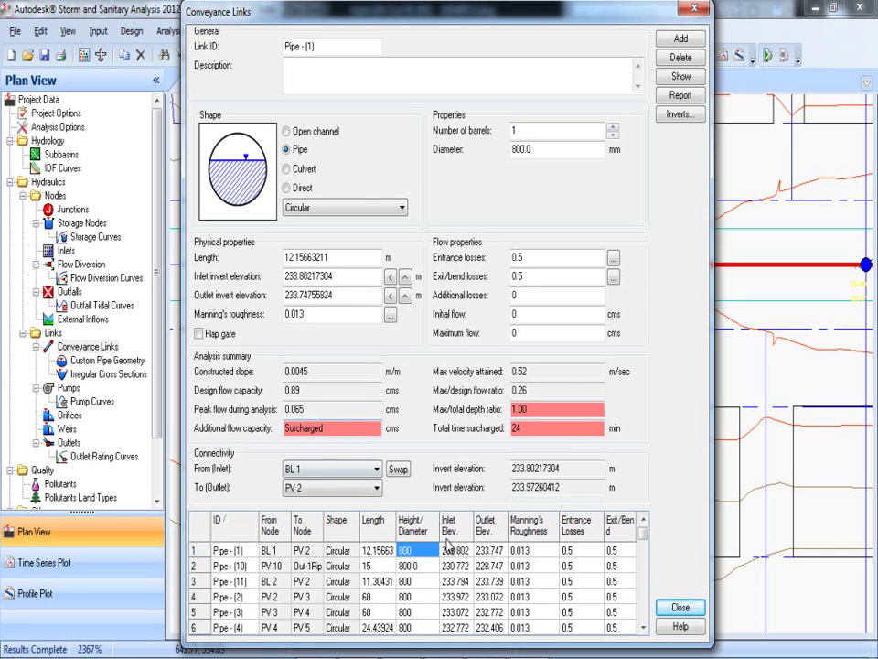
{"action": "key", "text": "Down"}
{"action": "key", "text": "Down"}
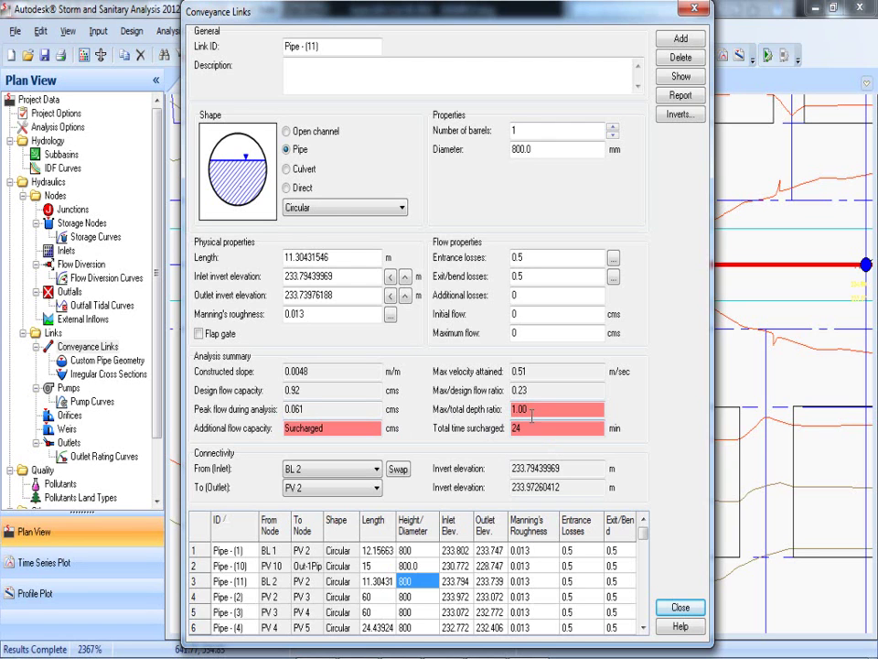
{"action": "key", "text": "Down"}
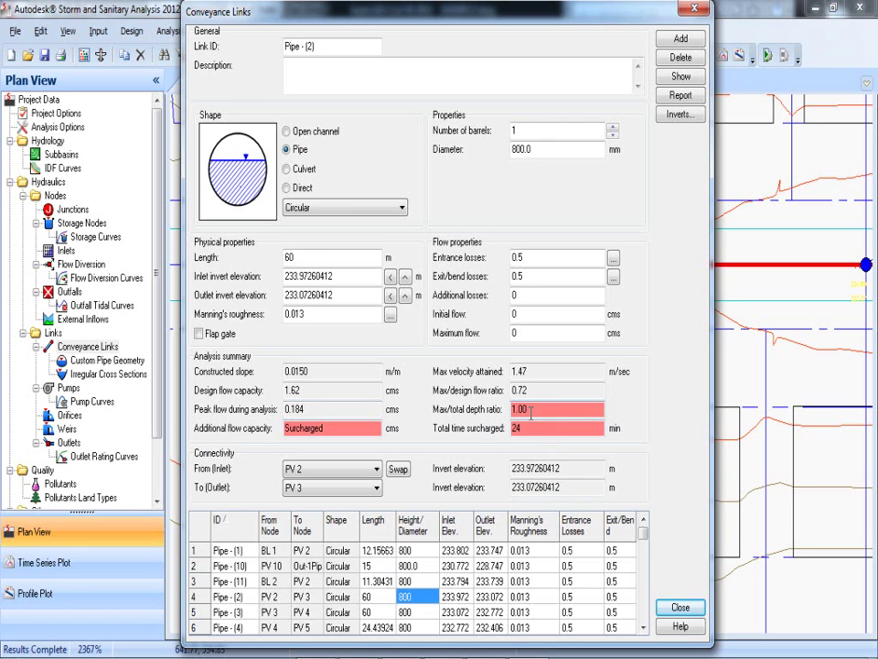
{"action": "key", "text": "Down"}
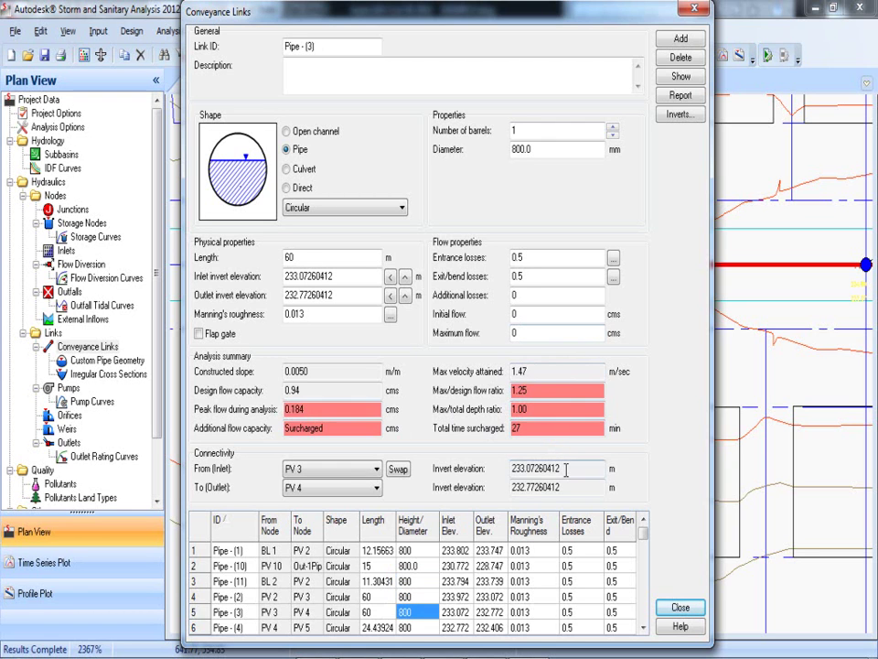
{"action": "key", "text": "Down"}
{"action": "key", "text": "Down"}
{"action": "key", "text": "Down"}
{"action": "key", "text": "Down"}
{"action": "key", "text": "Down"}
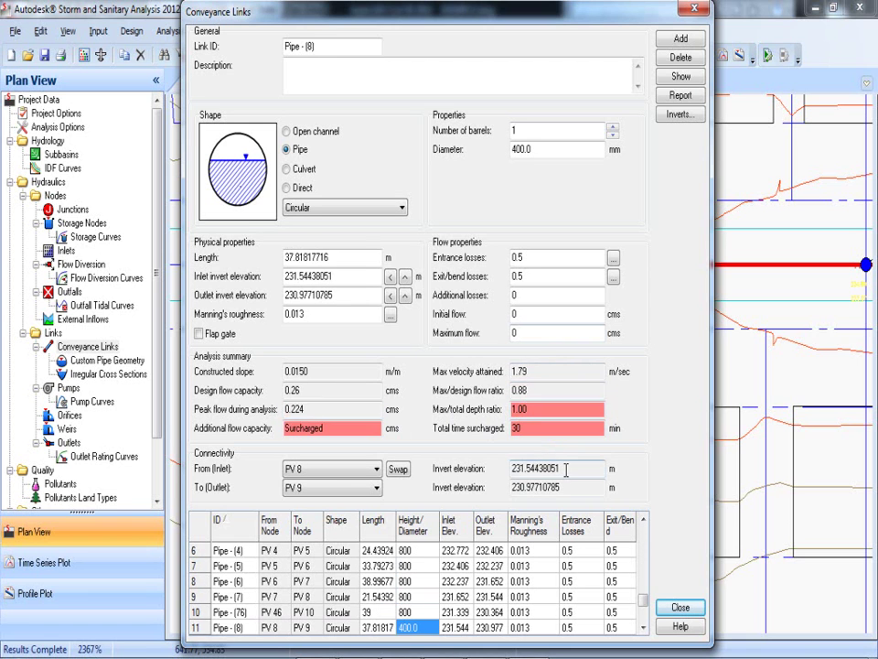
{"action": "key", "text": "Down"}
Step: Set the diameter of Pipe - (8) and Pipe - (9) to 800 mm and close the conveyance link data
{"action": "left_click", "coordinate": [422, 611]}
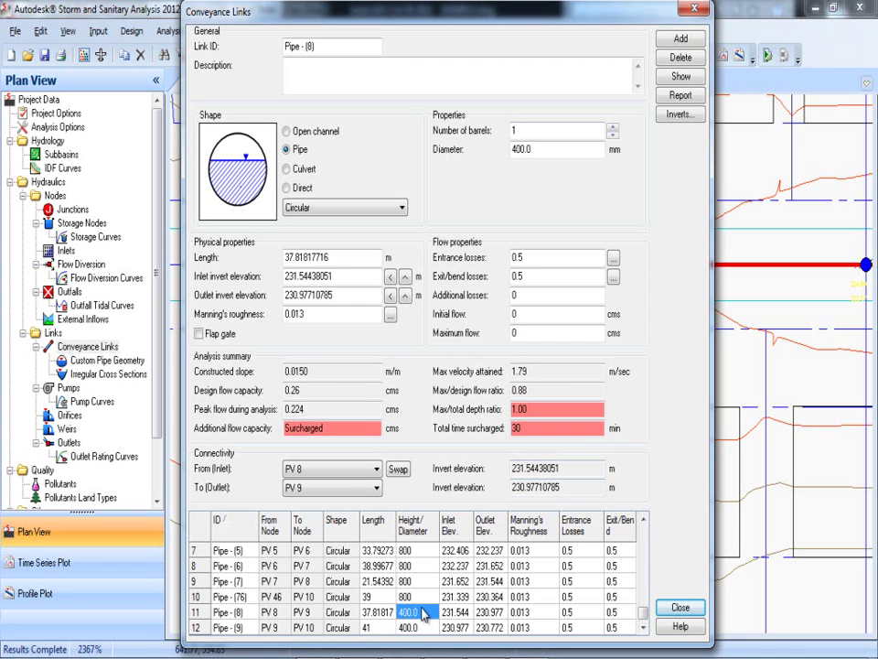
{"action": "left_click", "coordinate": [423, 609]}
{"action": "type", "text": "800"}
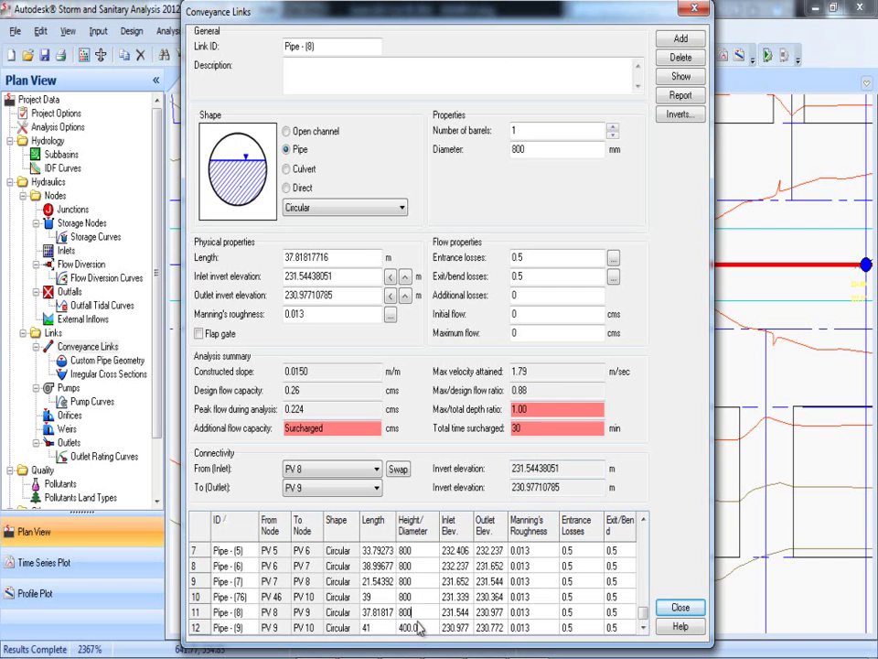
{"action": "left_click", "coordinate": [418, 627]}
{"action": "type", "text": "800"}
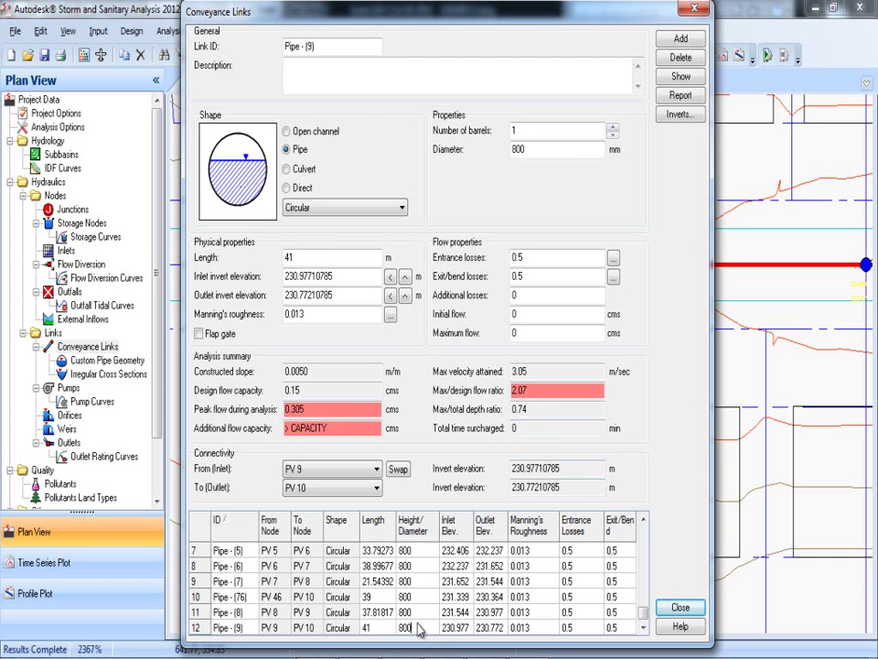
{"action": "left_click", "coordinate": [419, 611]}
{"action": "left_click", "coordinate": [681, 607]}
Step: Define a profile path from inlet BL 2 to outfall Out-1Pipe - (10) and show its profile plot
{"action": "scroll", "coordinate": [449, 284], "scroll_direction": "down", "scroll_amount": 5}
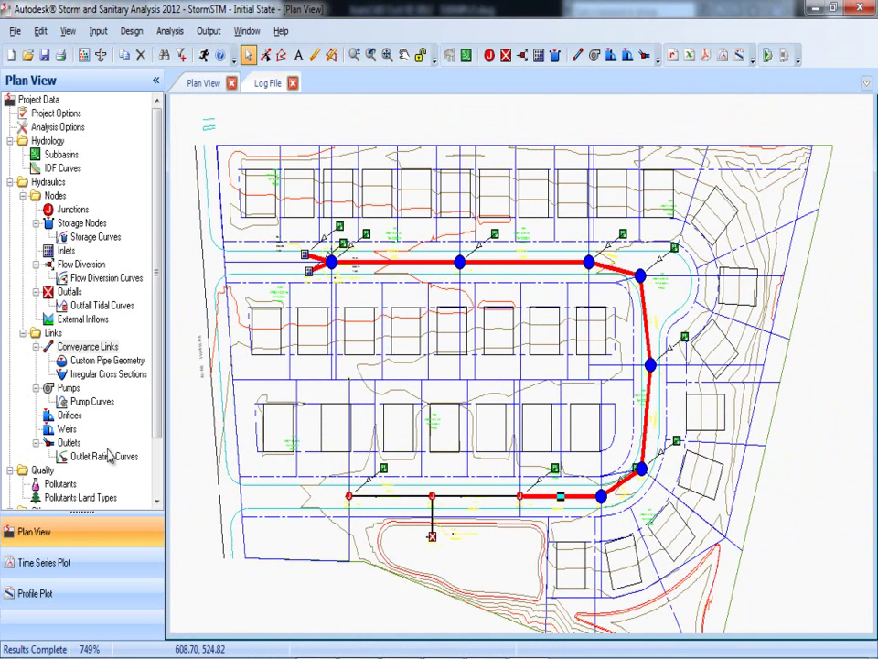
{"action": "left_click", "coordinate": [53, 595]}
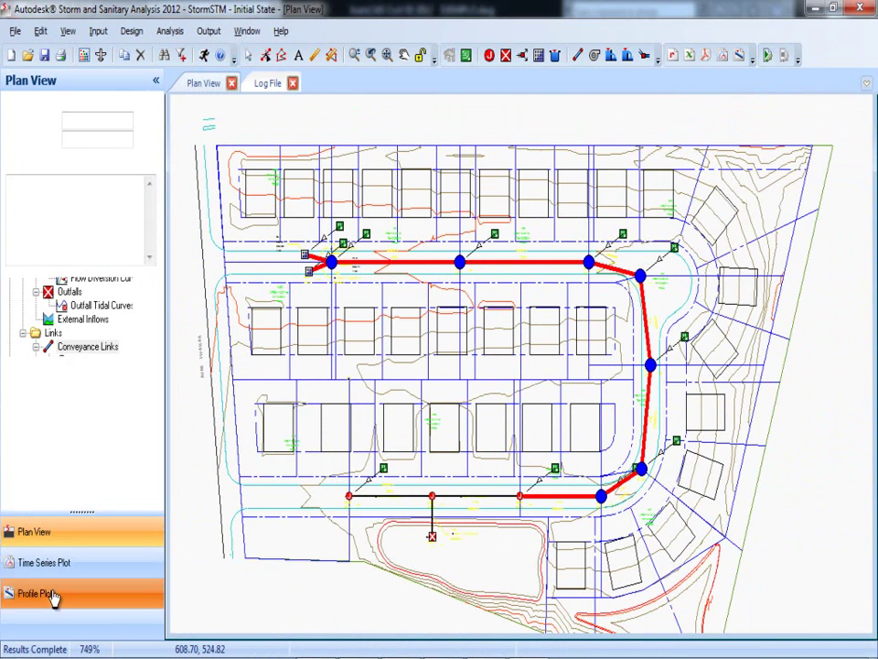
{"action": "left_click", "coordinate": [78, 101]}
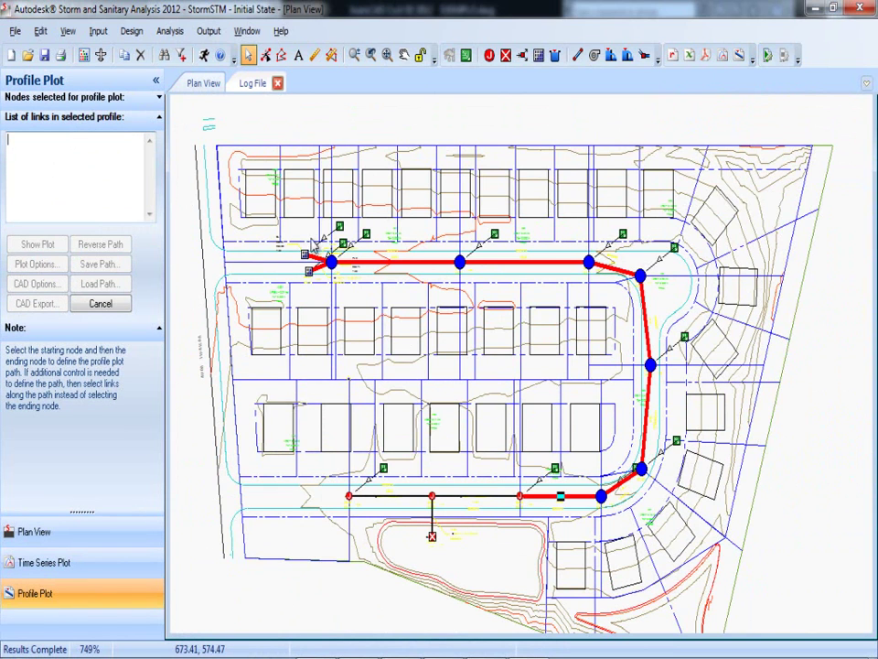
{"action": "left_click", "coordinate": [309, 273]}
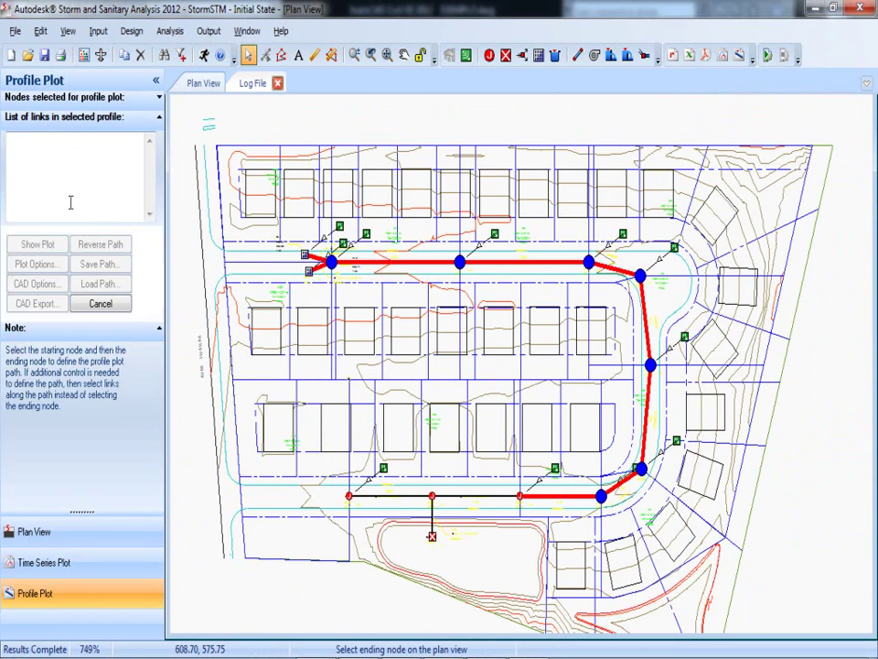
{"action": "left_click", "coordinate": [121, 101]}
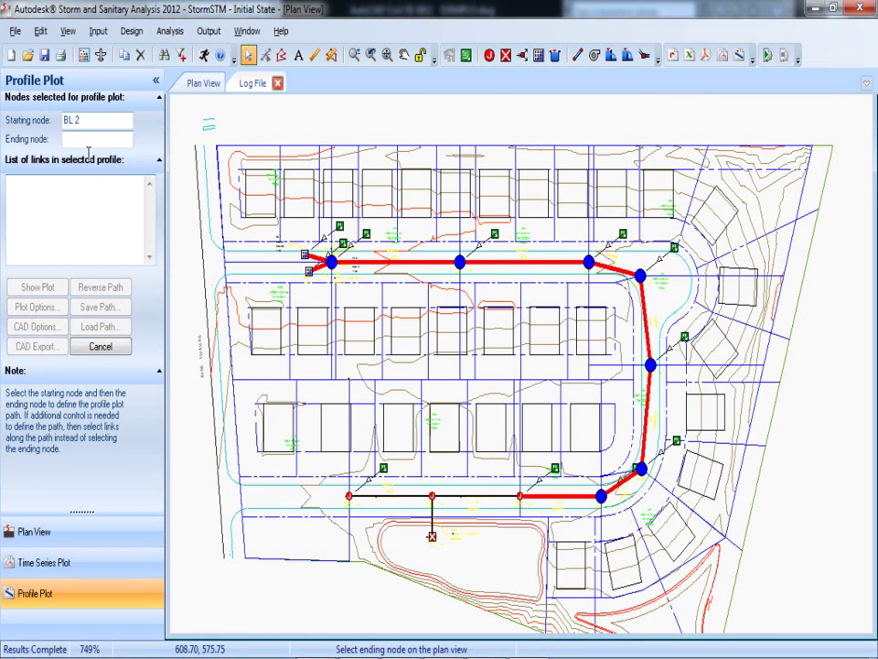
{"action": "left_click", "coordinate": [433, 538]}
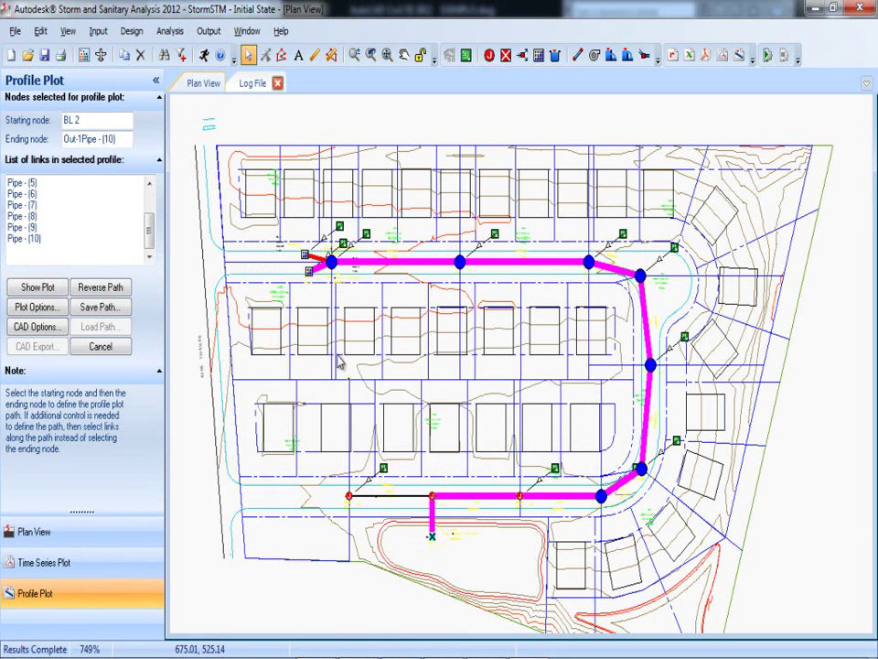
{"action": "left_click_drag", "start_coordinate": [341, 373], "coordinate": [396, 343]}
{"action": "left_click", "coordinate": [46, 288]}
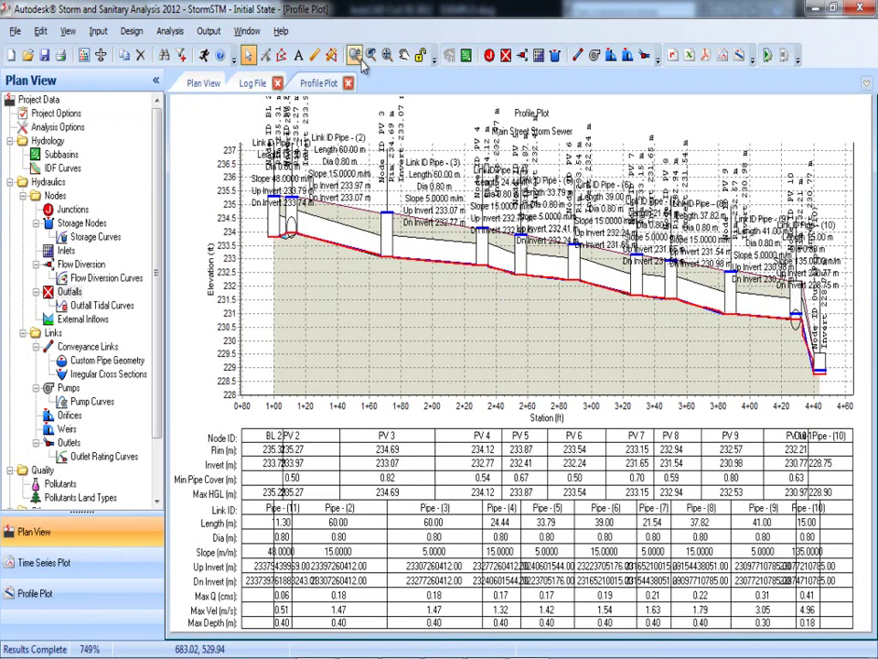
Step: Play the output animation on the profile plot at maximum speed to examine the water levels over time, and close it
{"action": "left_click", "coordinate": [208, 31]}
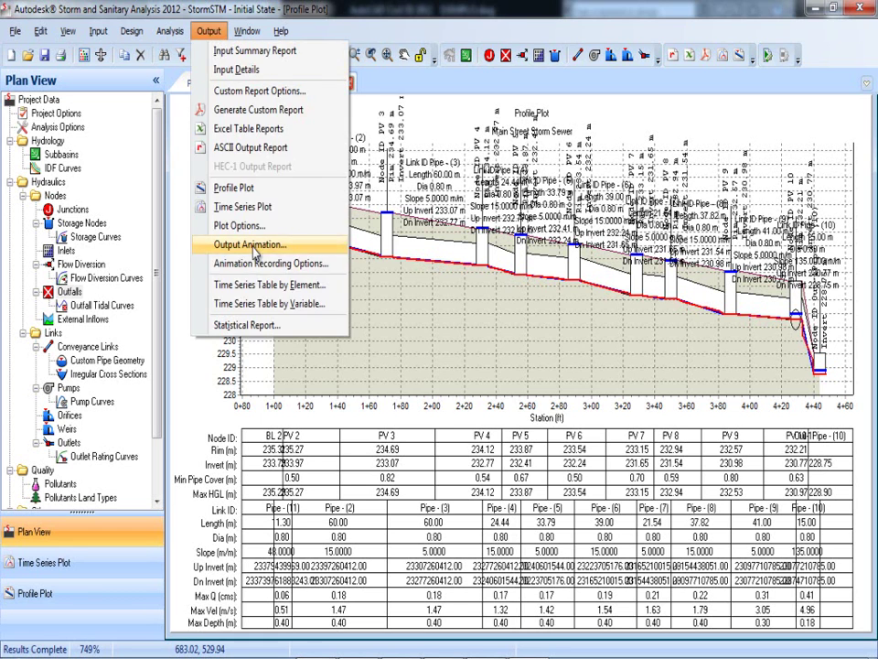
{"action": "left_click", "coordinate": [249, 244]}
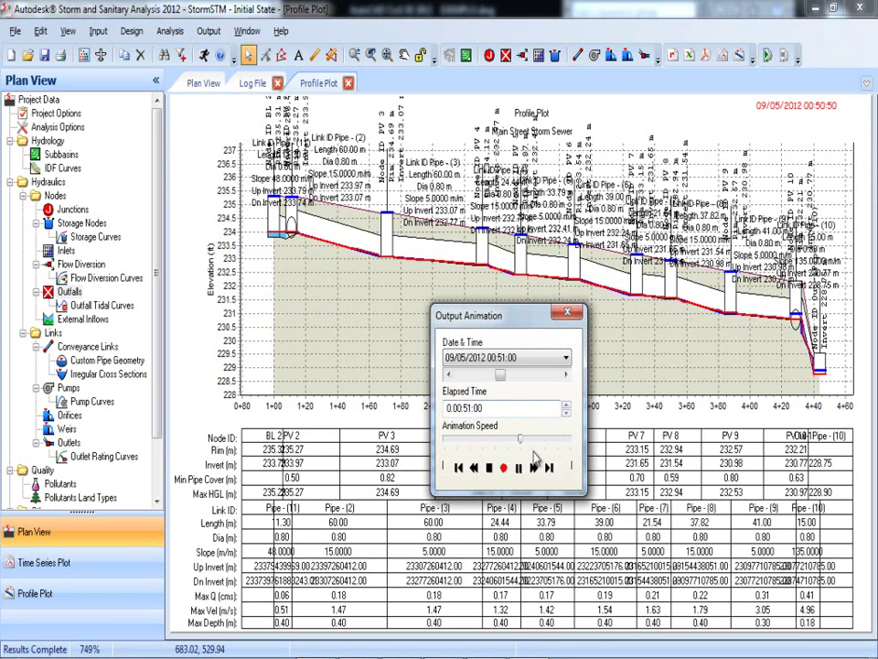
{"action": "left_click_drag", "start_coordinate": [522, 444], "coordinate": [573, 443]}
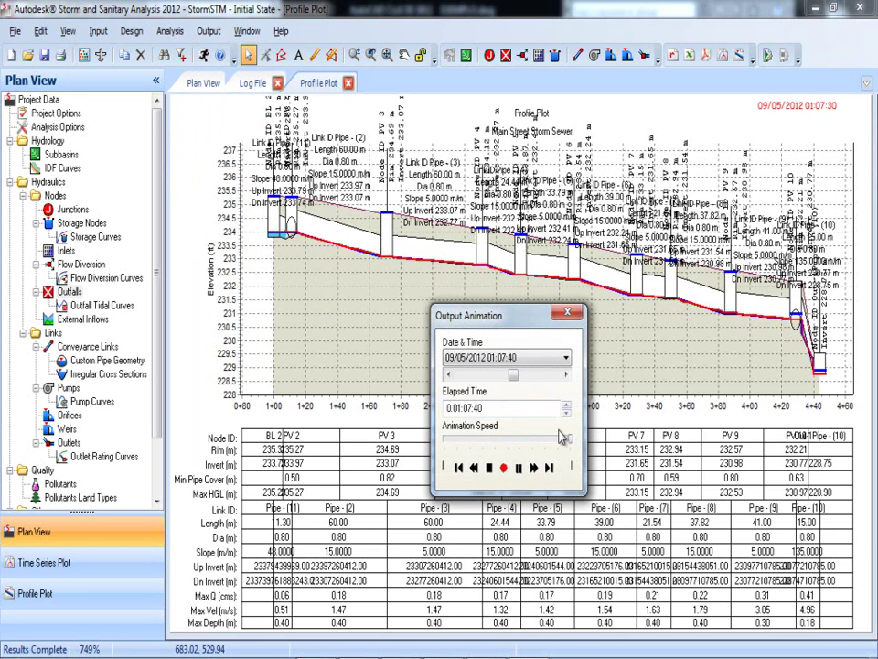
{"action": "left_click_drag", "start_coordinate": [573, 444], "coordinate": [506, 442]}
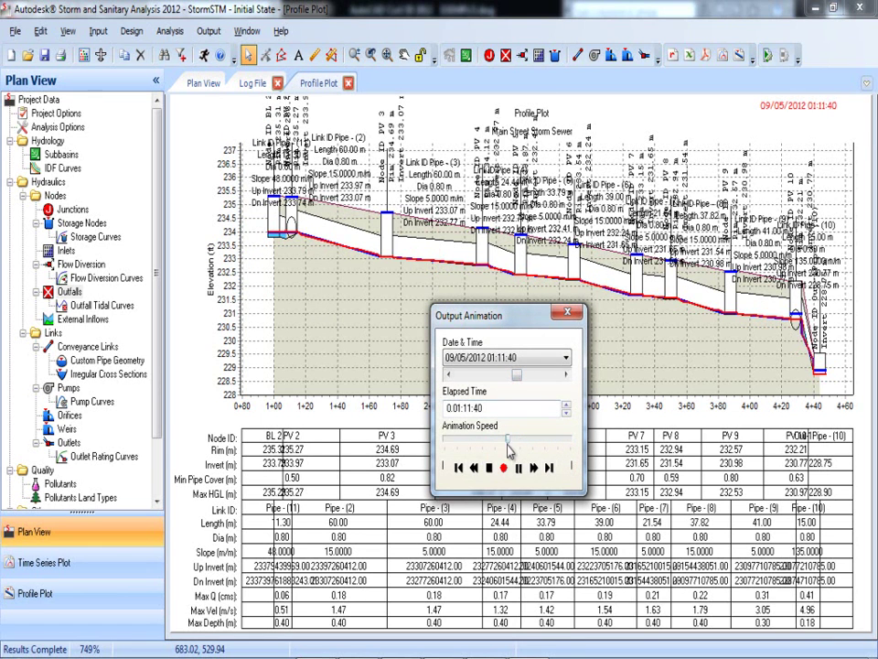
{"action": "left_click_drag", "start_coordinate": [558, 444], "coordinate": [569, 442]}
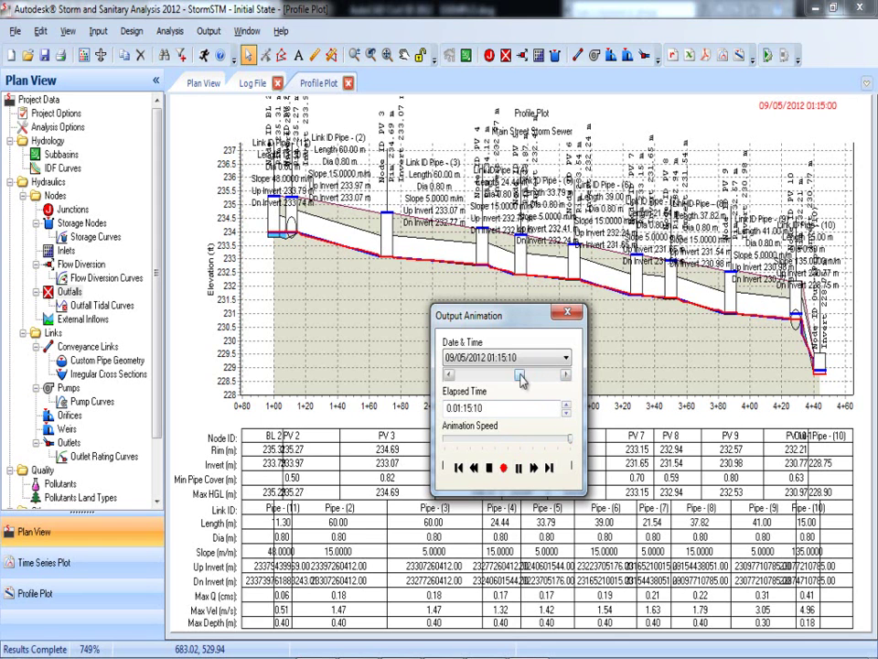
{"action": "left_click", "coordinate": [542, 375]}
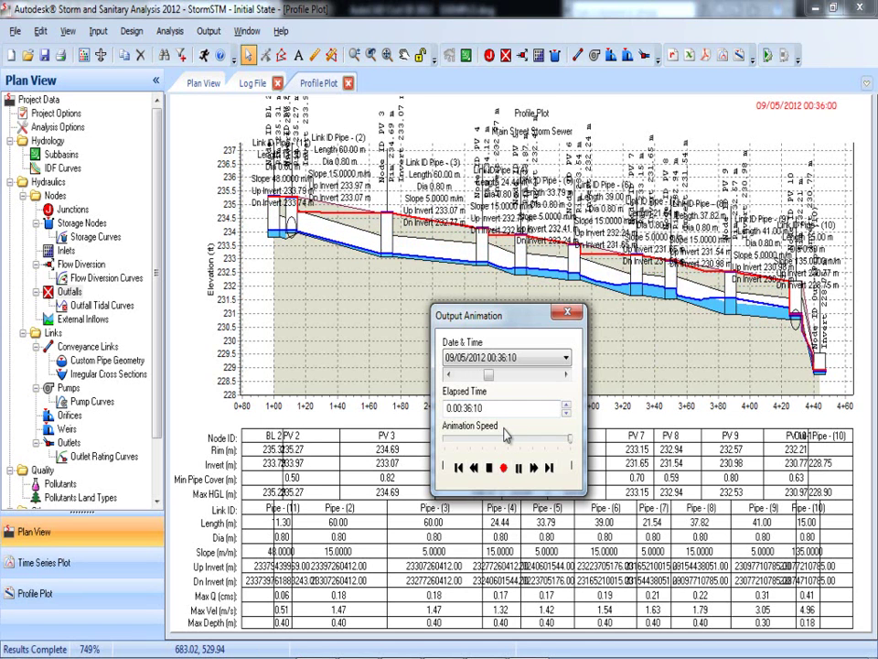
{"action": "left_click", "coordinate": [567, 313]}
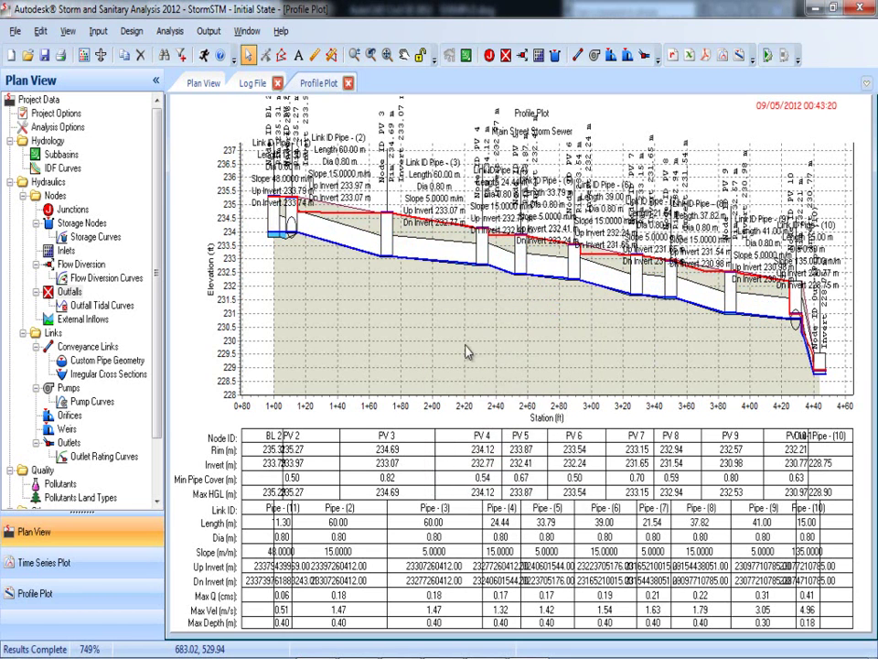
Step: Return to the plan view, rerun the network analysis with the new pipe diameters and dismiss the analysis dialog
{"action": "left_click", "coordinate": [201, 85]}
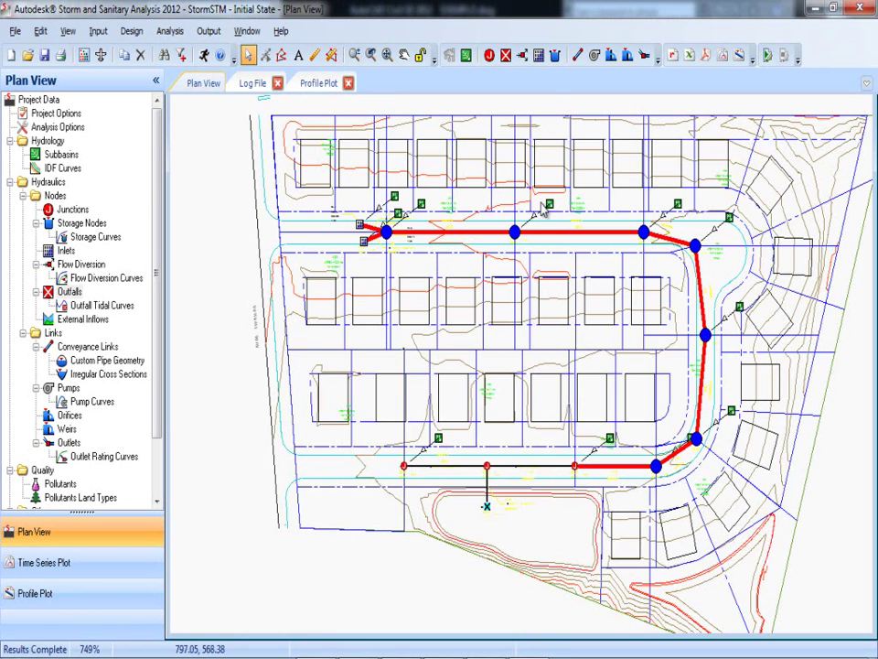
{"action": "left_click", "coordinate": [209, 31]}
{"action": "left_click", "coordinate": [203, 60]}
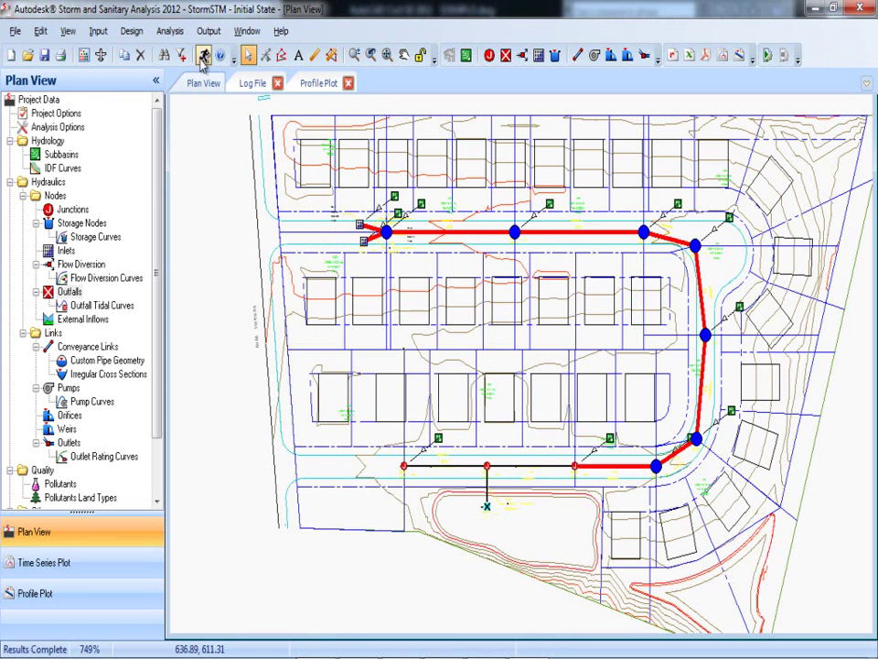
{"action": "left_click", "coordinate": [552, 414]}
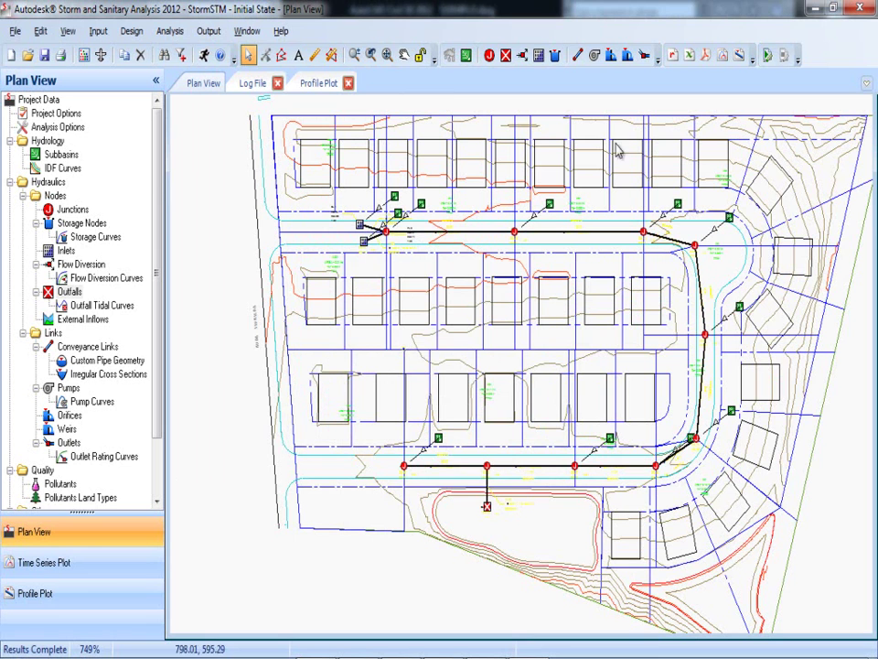
Step: Play the output animation on the rerun model's profile plot to check the water levels with the enlarged pipes, and close it
{"action": "left_click", "coordinate": [59, 593]}
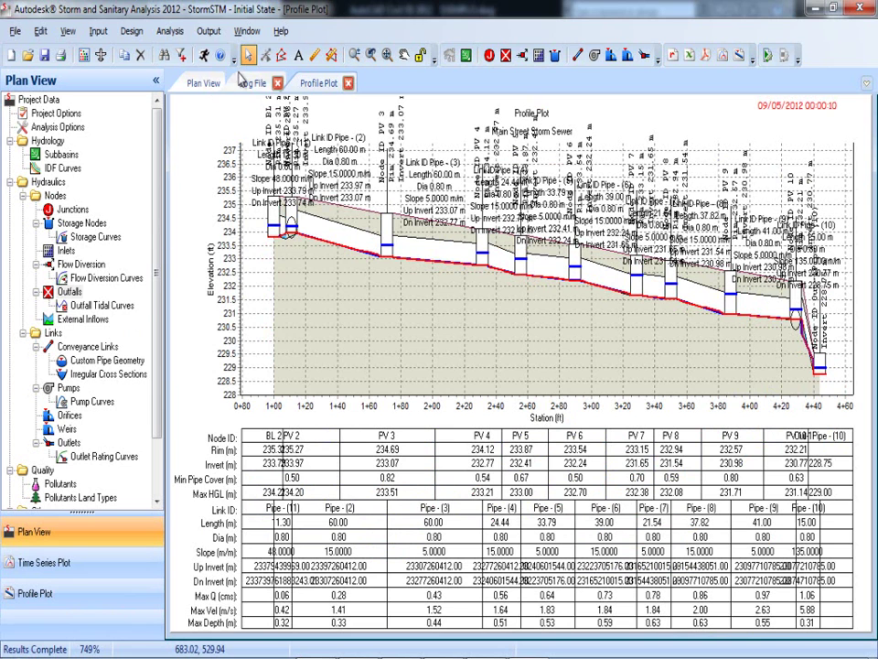
{"action": "left_click", "coordinate": [209, 31]}
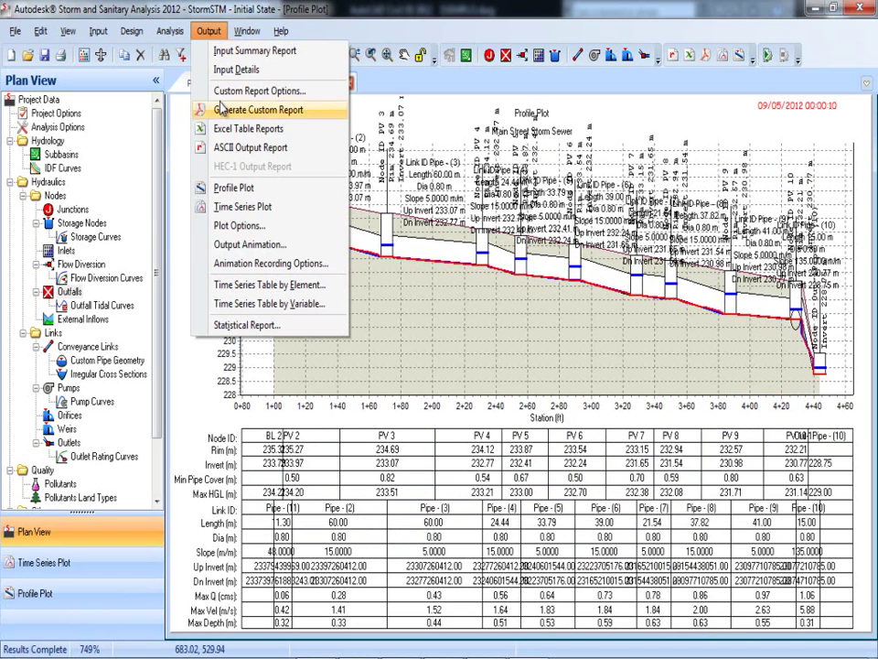
{"action": "left_click", "coordinate": [255, 245]}
{"action": "left_click", "coordinate": [517, 469]}
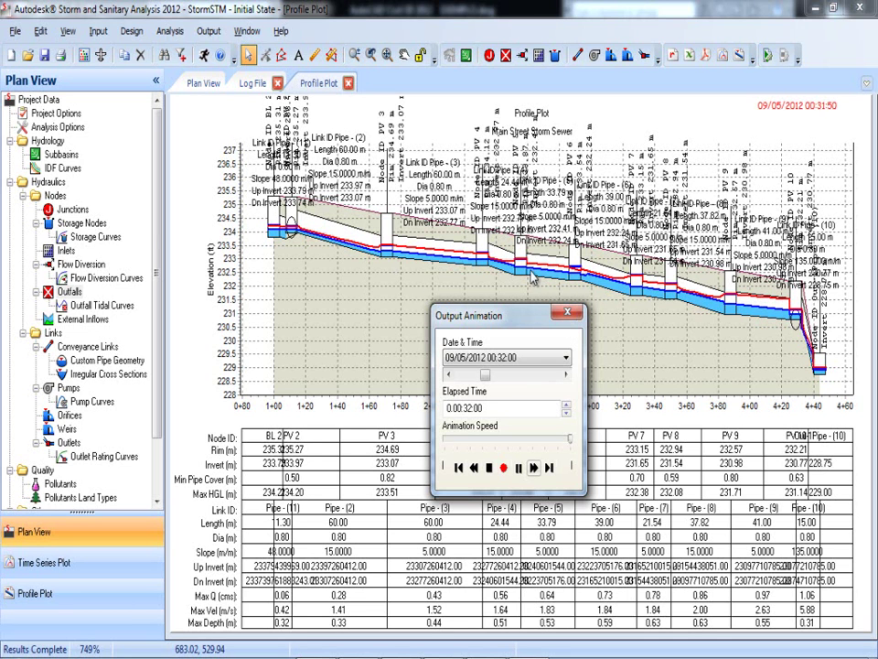
{"action": "left_click", "coordinate": [565, 317]}
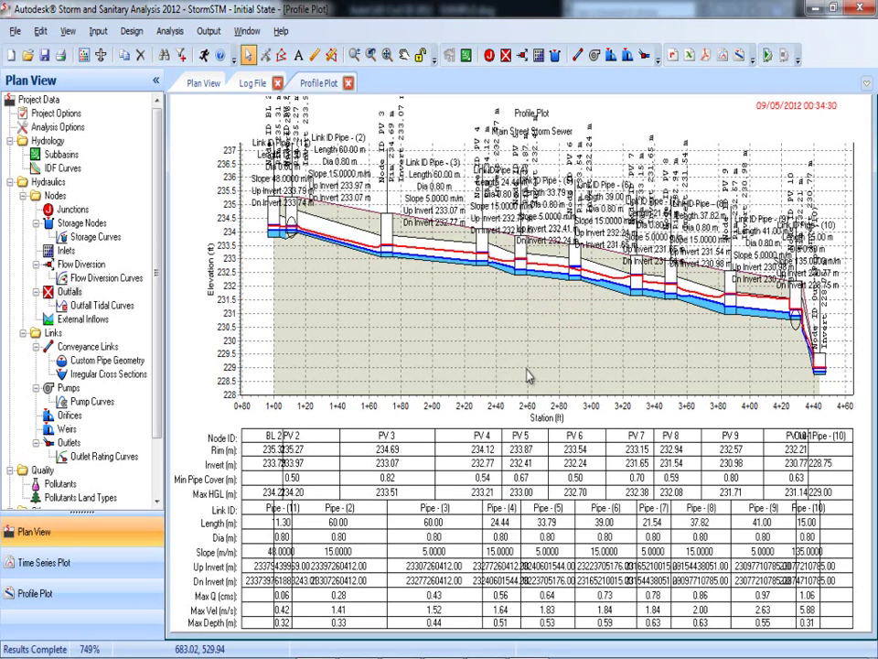
Step: Examine the total inflow hydrographs in the time series plot one at a time for Out-1Pipe - (10), PV 9, PV 8, PV 7 and PV 4
{"action": "left_click", "coordinate": [43, 565]}
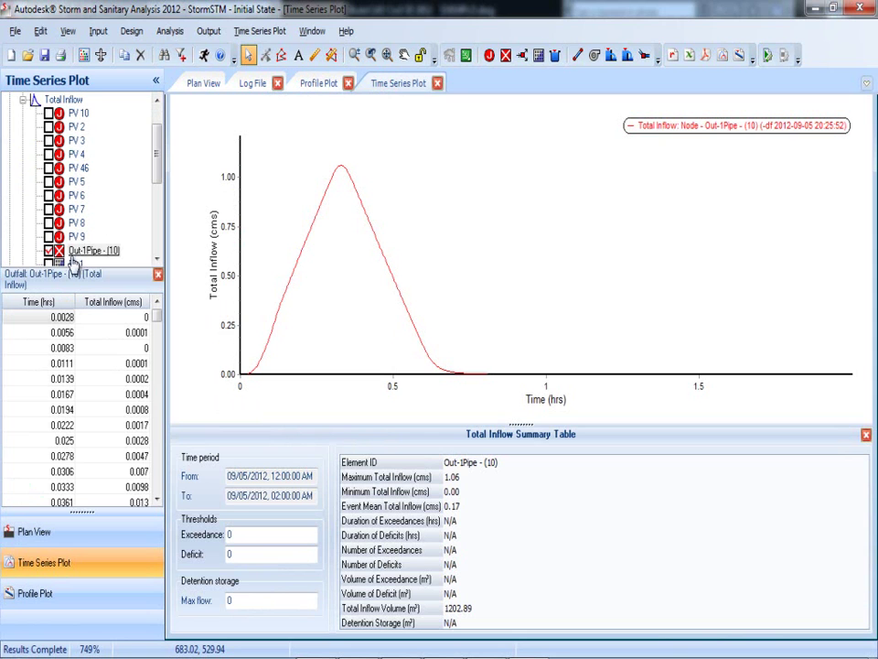
{"action": "left_click", "coordinate": [48, 251]}
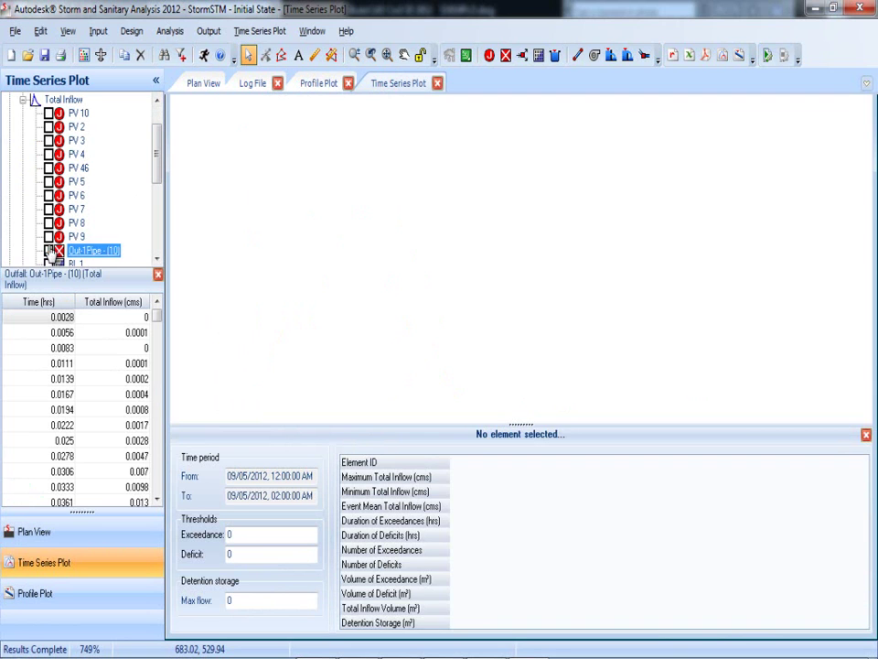
{"action": "left_click", "coordinate": [49, 237]}
{"action": "left_click", "coordinate": [48, 236]}
{"action": "left_click", "coordinate": [49, 223]}
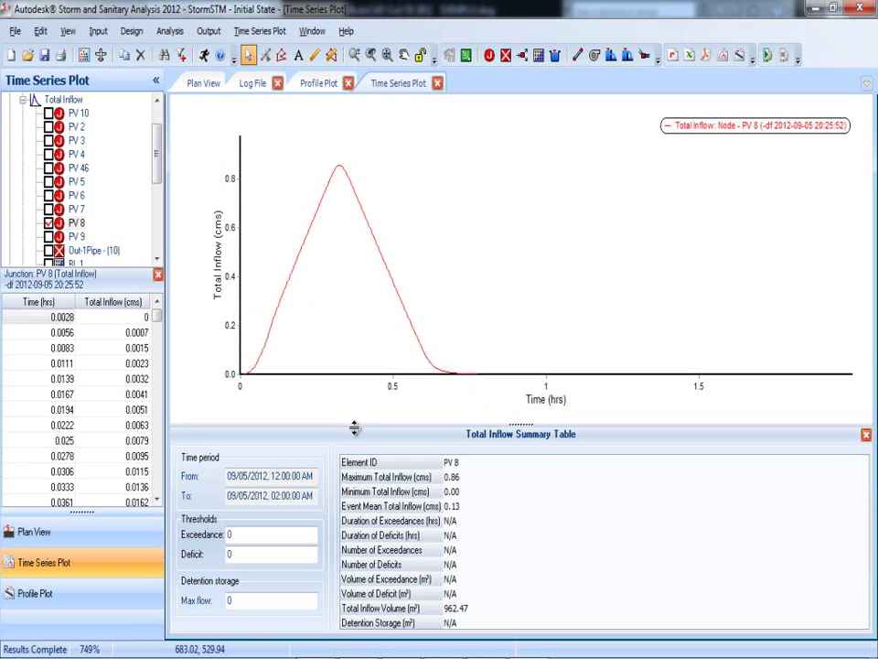
{"action": "left_click", "coordinate": [50, 222]}
{"action": "left_click", "coordinate": [49, 210]}
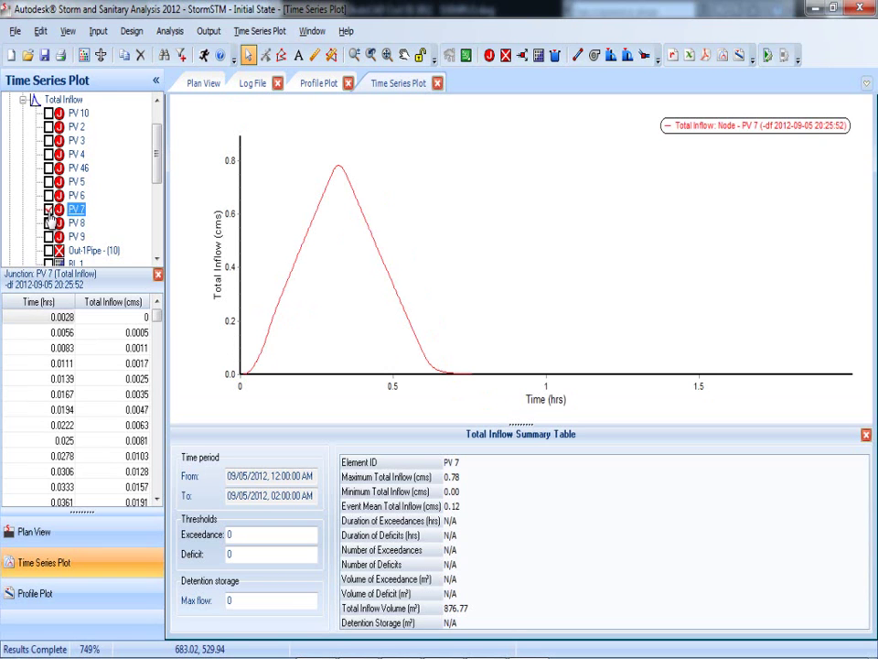
{"action": "left_click", "coordinate": [49, 210]}
{"action": "left_click", "coordinate": [49, 154]}
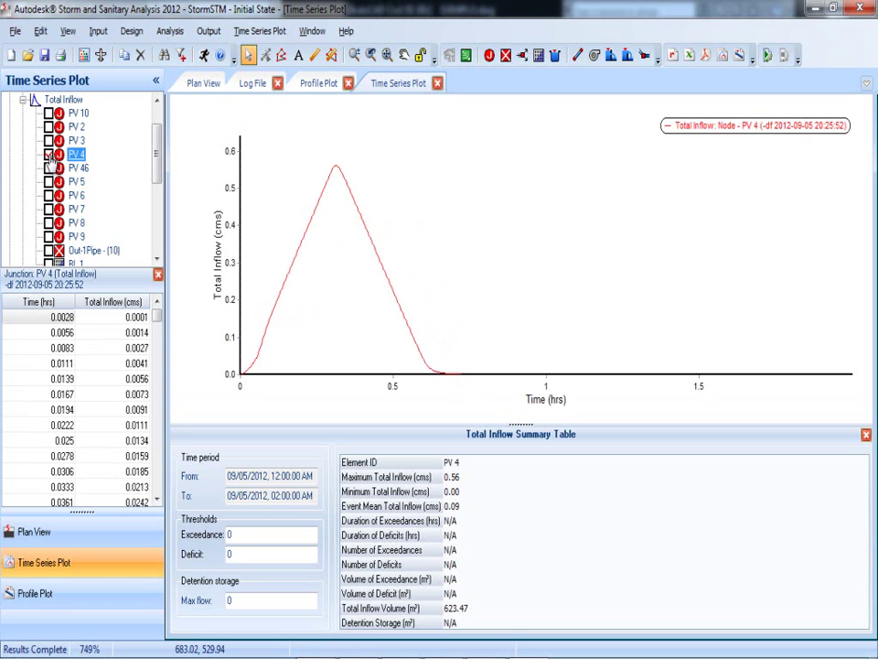
{"action": "left_click", "coordinate": [49, 154]}
Step: Plot the total inflow of junctions PV 46, PV 5, PV 6, PV 7, PV 8 and PV 4 together to compare them
{"action": "left_click", "coordinate": [48, 168]}
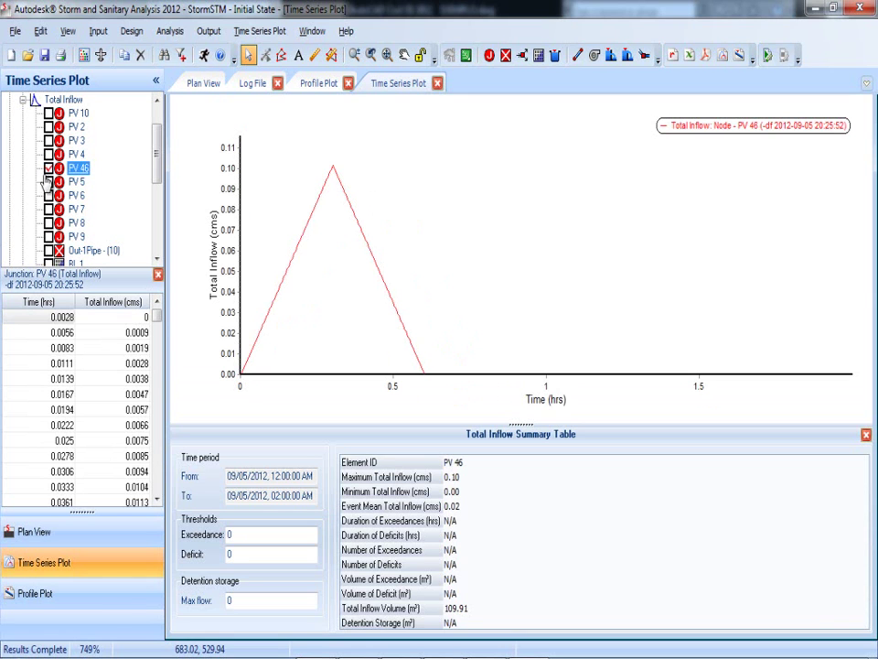
{"action": "left_click", "coordinate": [49, 182]}
{"action": "left_click", "coordinate": [49, 195]}
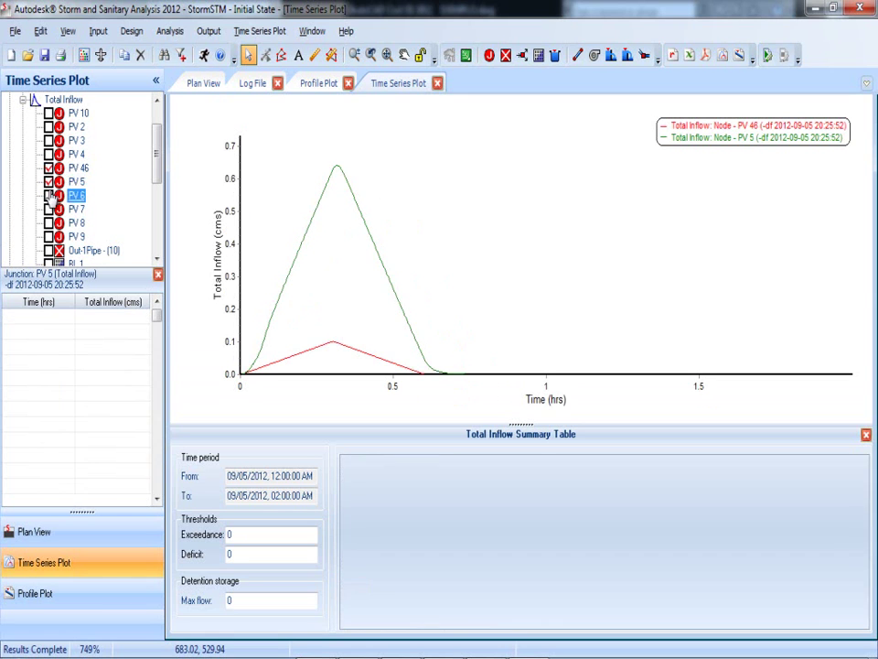
{"action": "left_click", "coordinate": [50, 209]}
{"action": "left_click", "coordinate": [49, 223]}
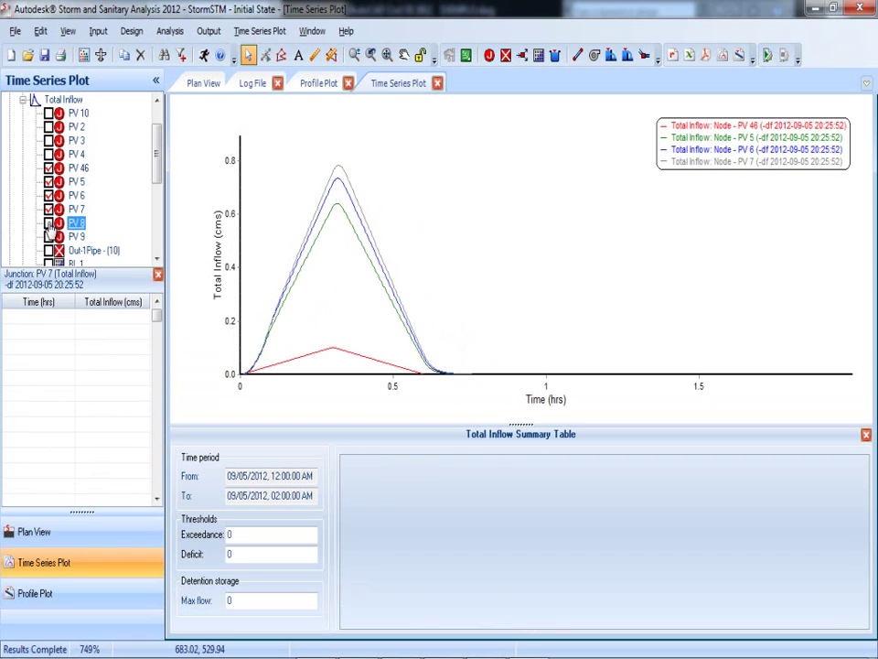
{"action": "left_click", "coordinate": [49, 155]}
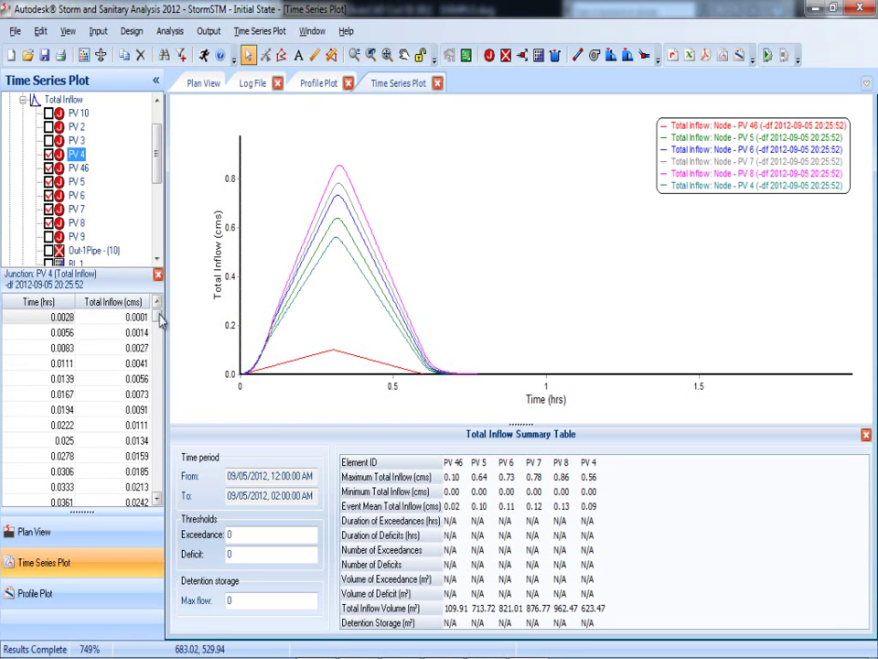
{"action": "left_click_drag", "start_coordinate": [158, 155], "coordinate": [170, 190]}
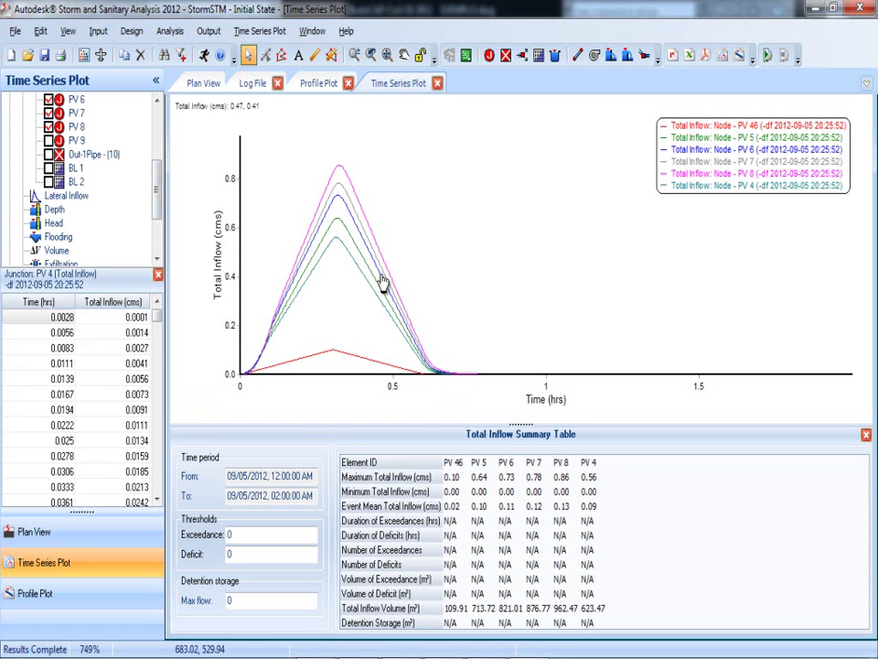
Step: Return to the plan view, open the conveyance link data of Pipe - (2) and generate the pipes report in Excel
{"action": "left_click", "coordinate": [208, 83]}
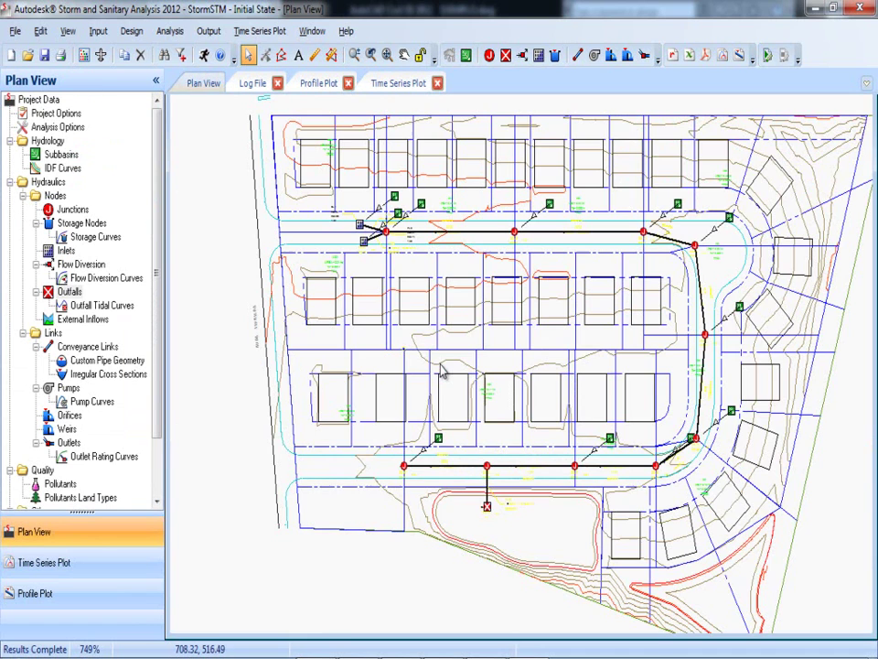
{"action": "double_click", "coordinate": [488, 236]}
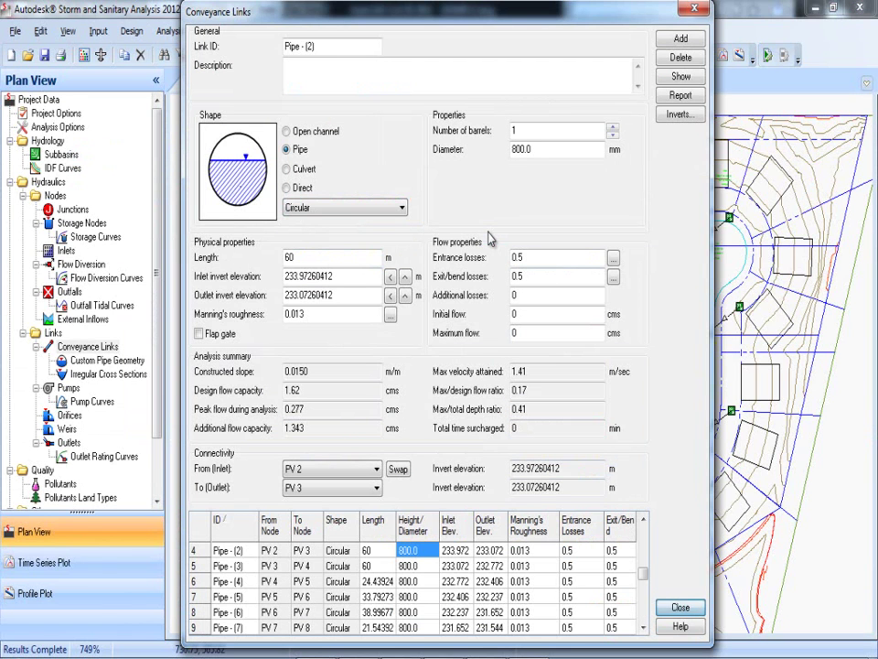
{"action": "left_click_drag", "start_coordinate": [449, 20], "coordinate": [426, 20]}
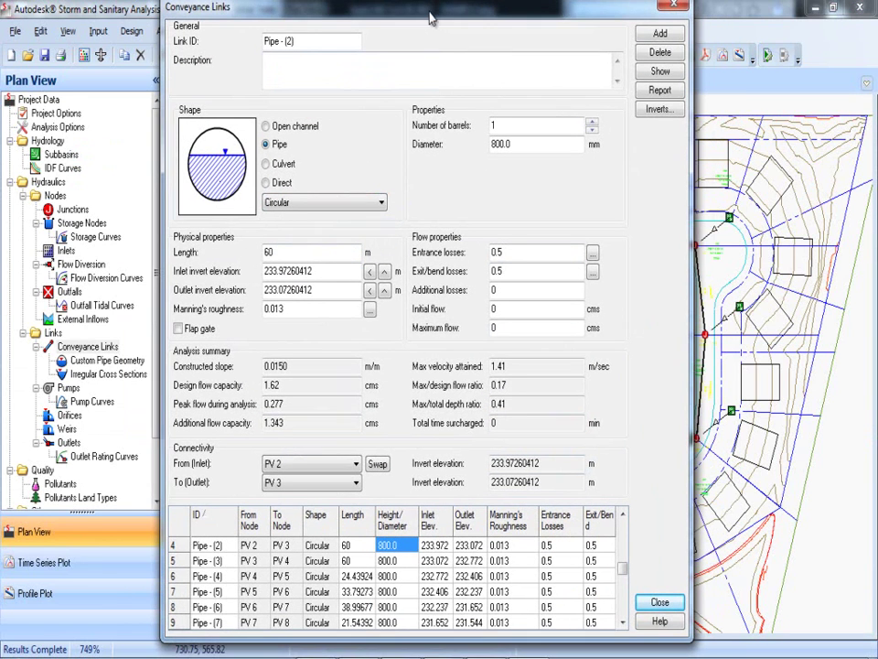
{"action": "left_click", "coordinate": [657, 98]}
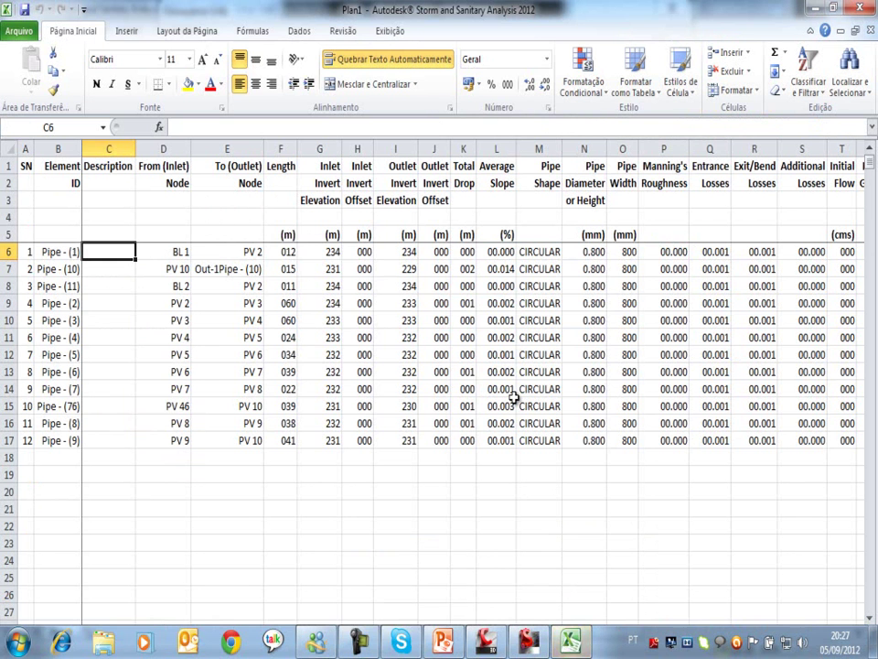
Step: Format the whole pipes report table, from SN to Reported Condition for all pipes, with the Number format
{"action": "left_click_drag", "start_coordinate": [29, 166], "coordinate": [769, 446]}
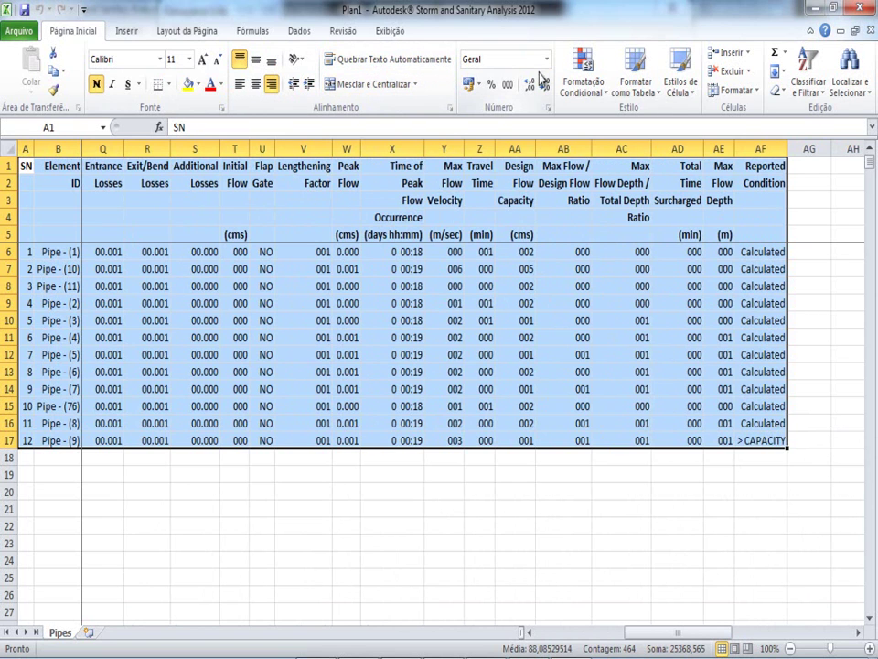
{"action": "left_click", "coordinate": [479, 85]}
{"action": "left_click", "coordinate": [479, 85]}
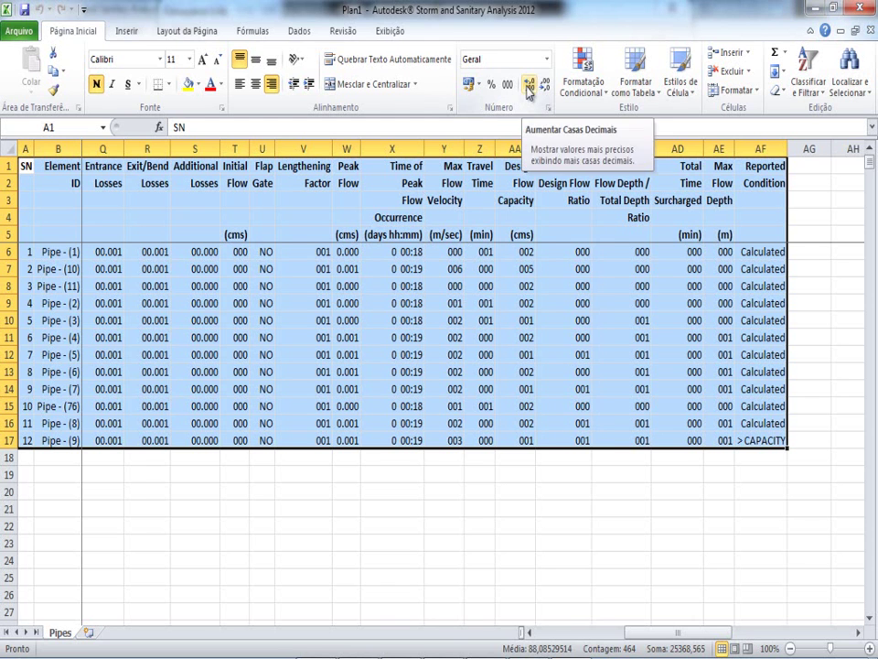
{"action": "left_click", "coordinate": [547, 59]}
{"action": "left_click", "coordinate": [516, 123]}
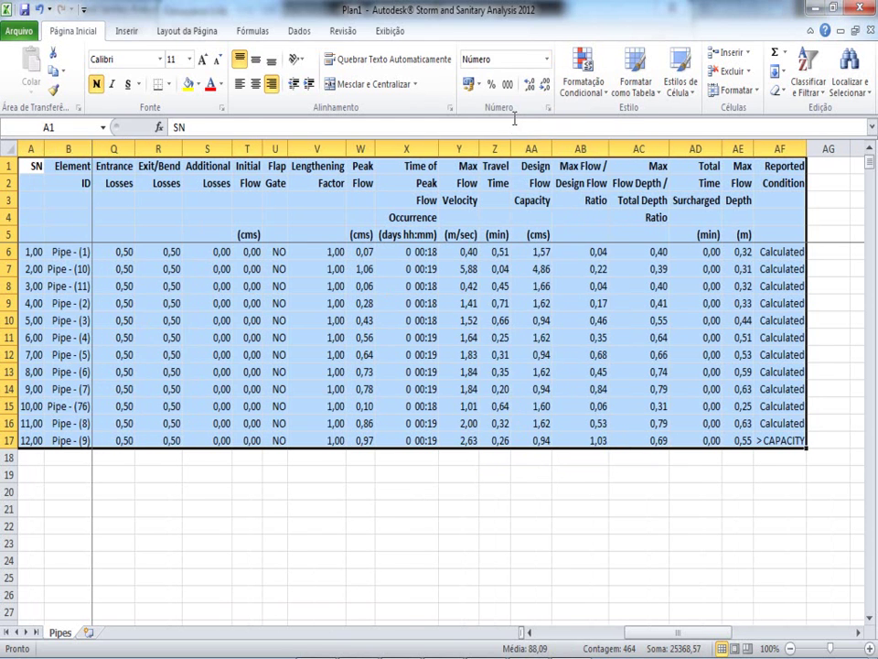
{"action": "left_click", "coordinate": [695, 371]}
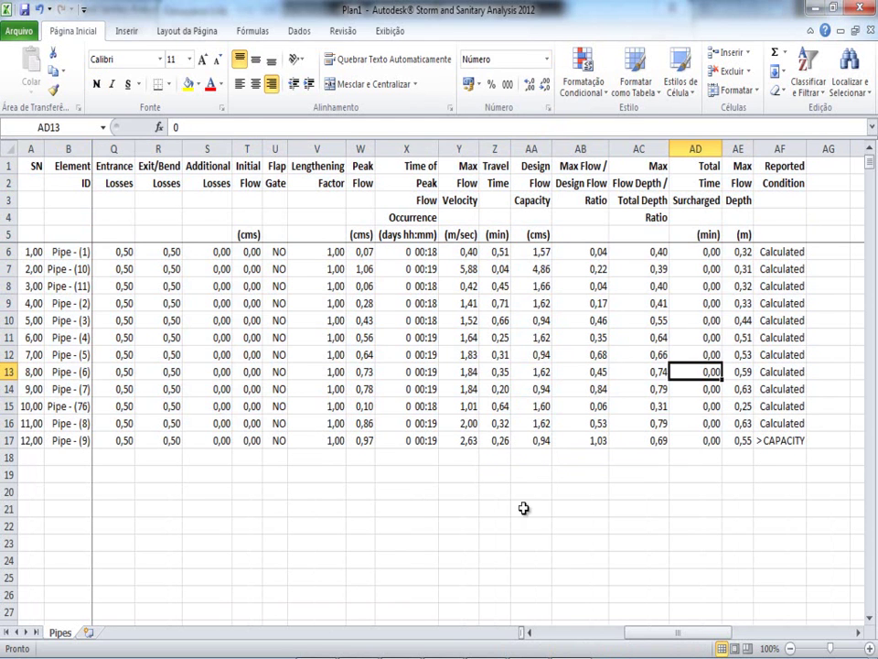
Step: Review the input columns of the pipes report, then close the workbook and the conveyance link data
{"action": "left_click_drag", "start_coordinate": [645, 632], "coordinate": [532, 632]}
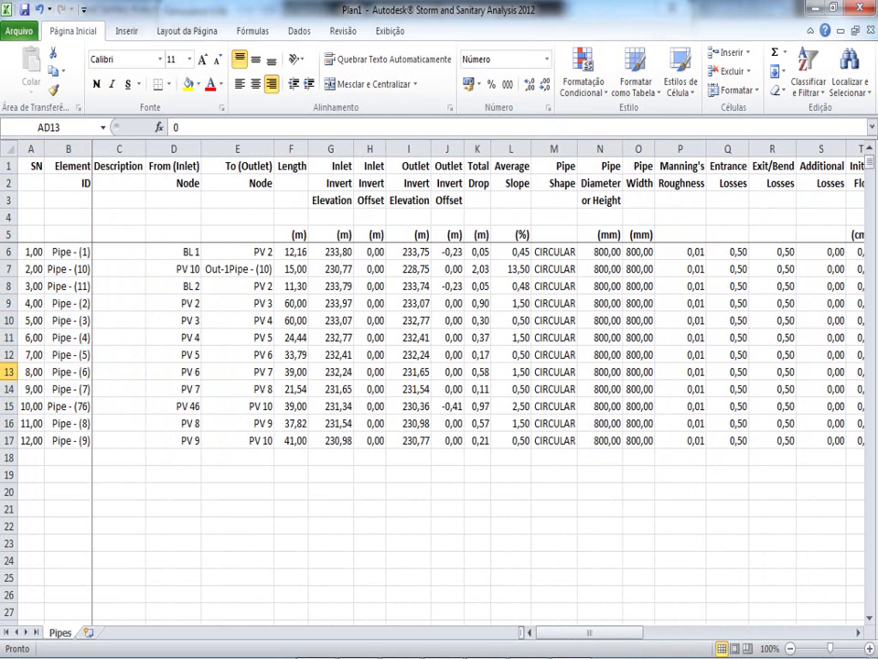
{"action": "left_click", "coordinate": [869, 10]}
{"action": "left_click", "coordinate": [441, 358]}
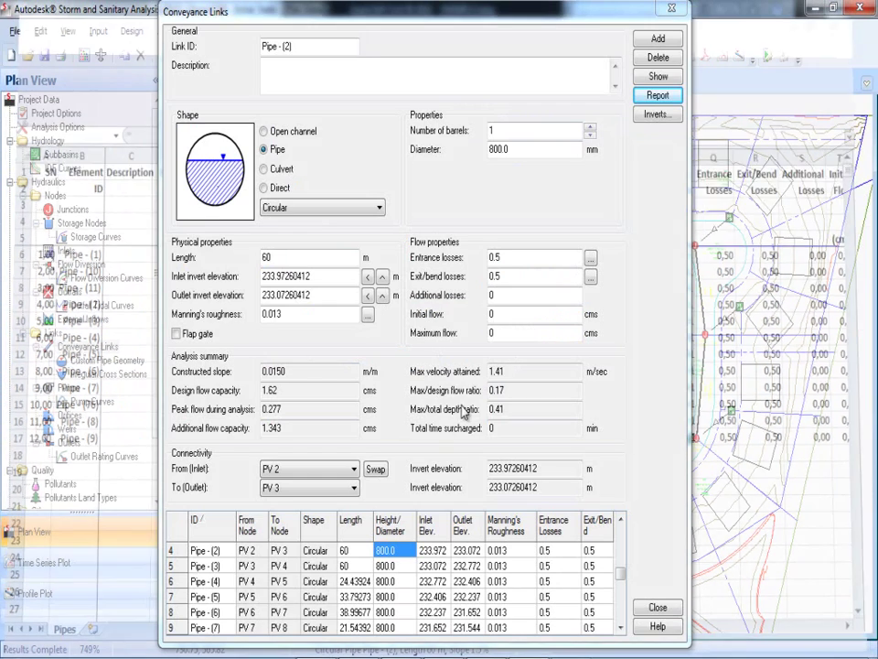
{"action": "left_click", "coordinate": [647, 609]}
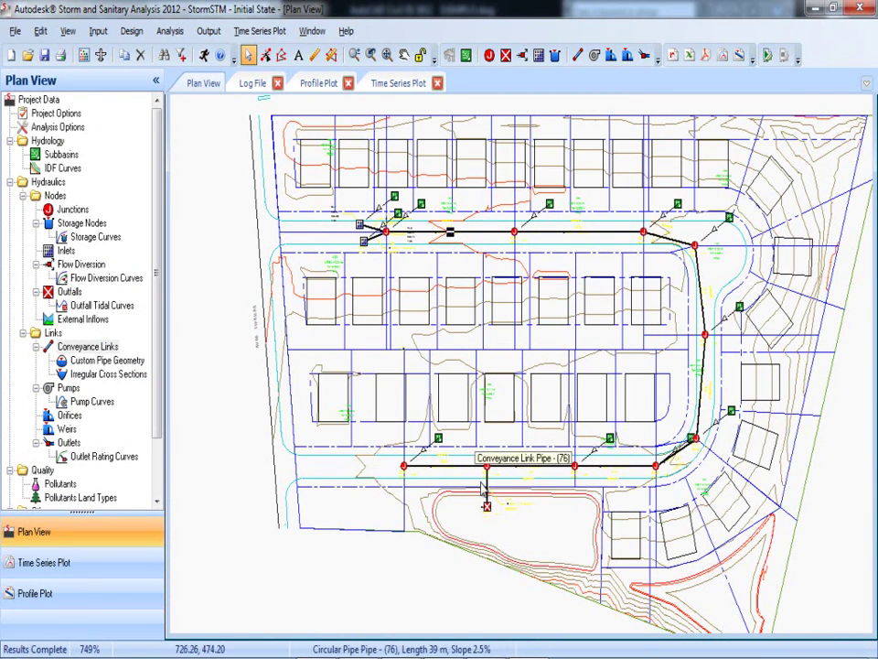
Step: Close Storm and Sanitary Analysis without saving the project changes and return to the Civil 3D drawing
{"action": "left_click_drag", "start_coordinate": [585, 318], "coordinate": [554, 309]}
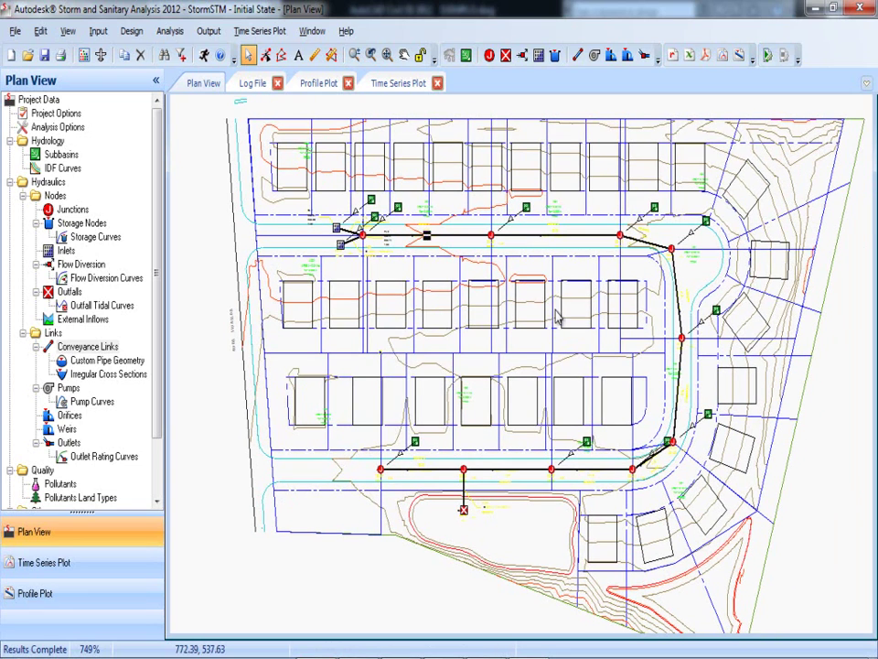
{"action": "left_click", "coordinate": [861, 8]}
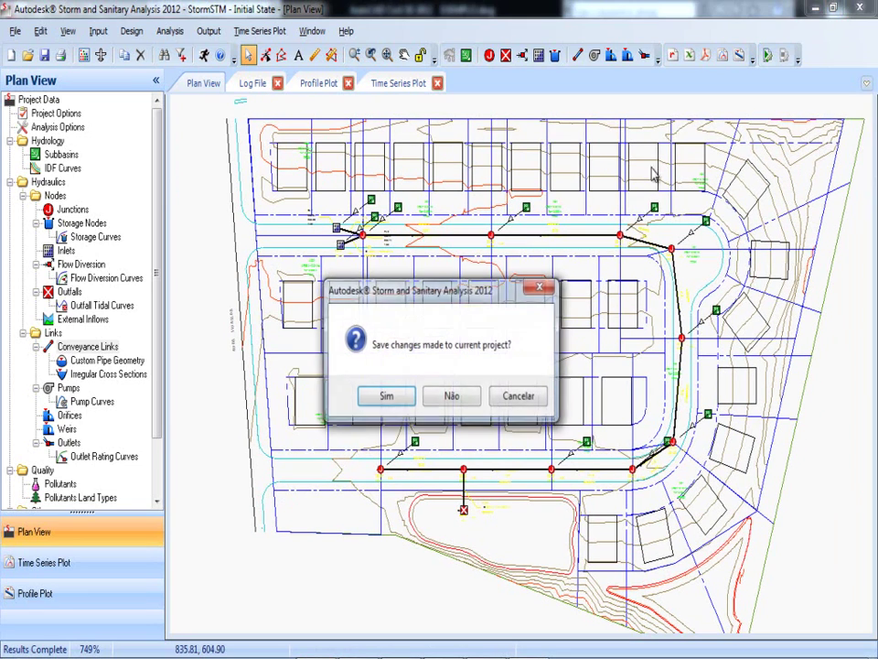
{"action": "left_click", "coordinate": [452, 396]}
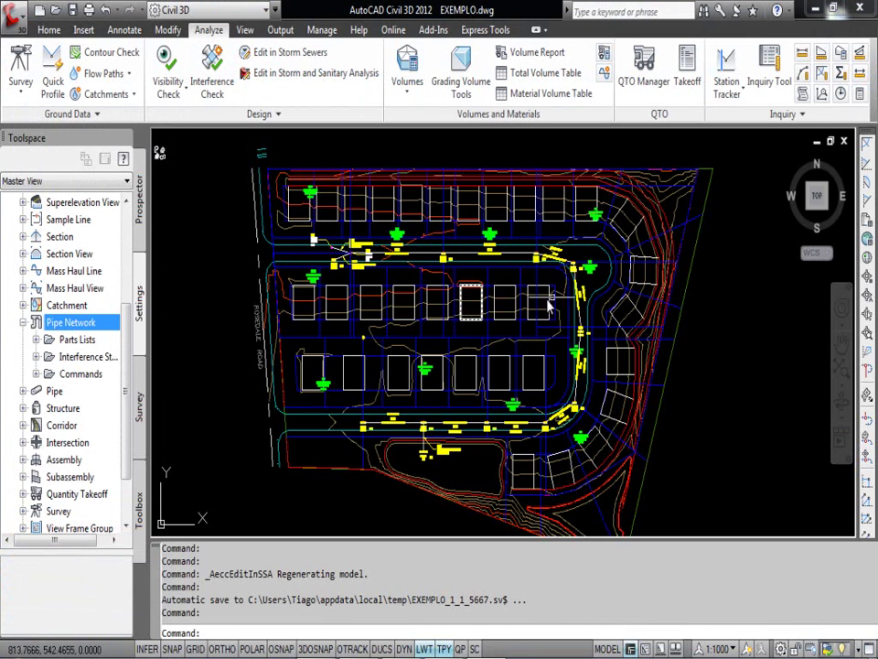
Step: Import the storm sewers file 1.stm from the EXP folder and update the existing pipe network with it
{"action": "left_click_drag", "start_coordinate": [629, 256], "coordinate": [567, 273]}
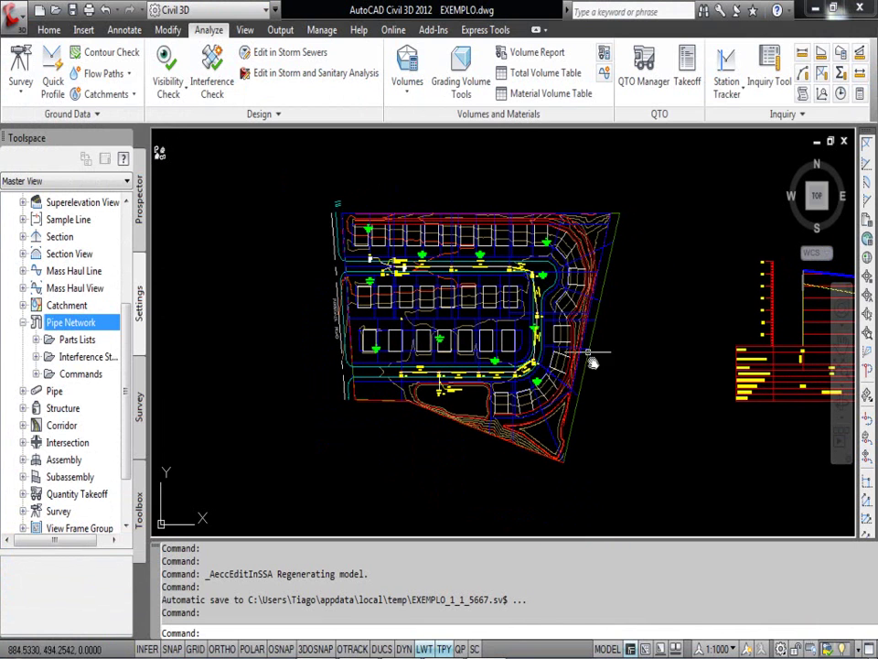
{"action": "left_click", "coordinate": [82, 31]}
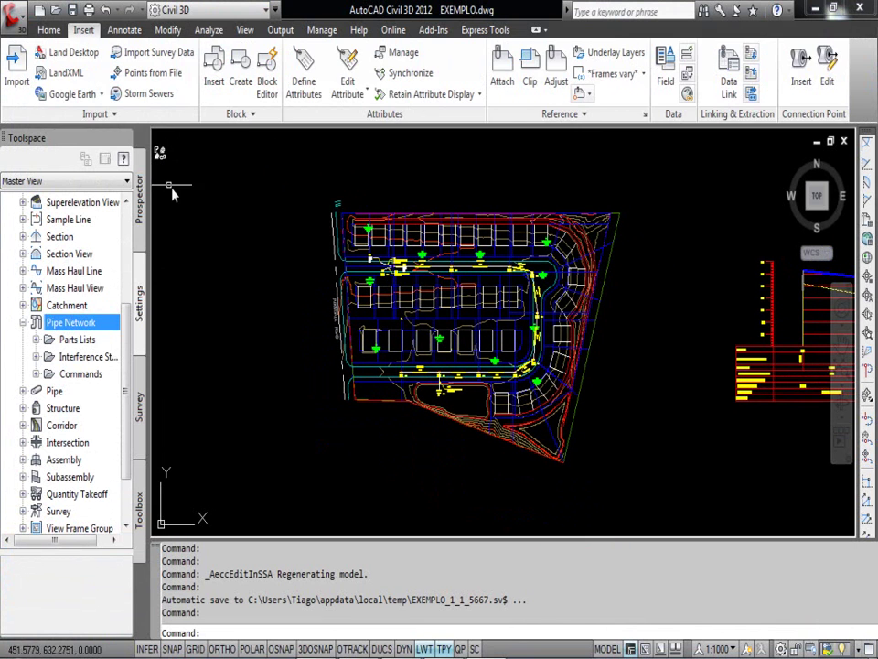
{"action": "left_click", "coordinate": [115, 113]}
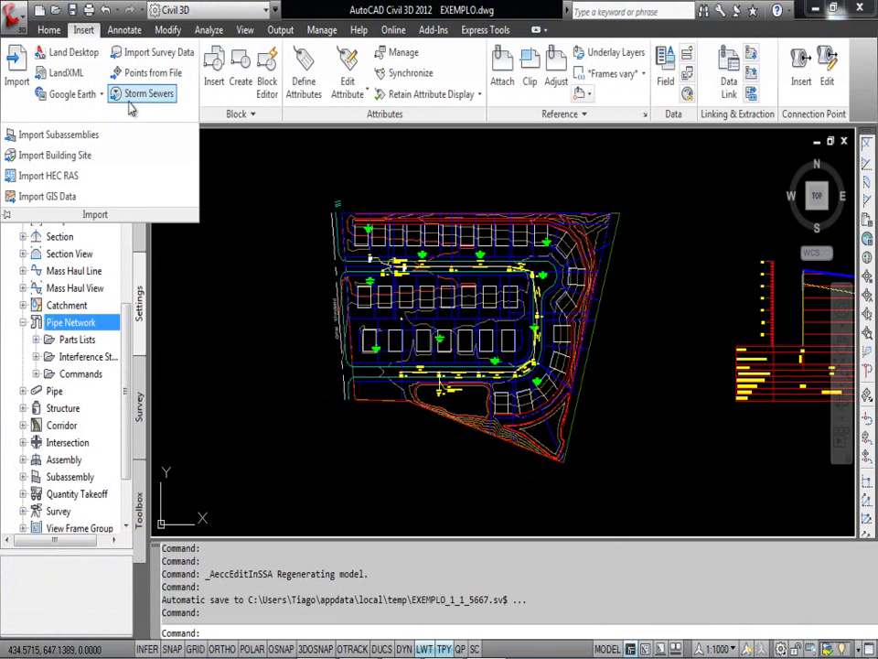
{"action": "left_click", "coordinate": [131, 99]}
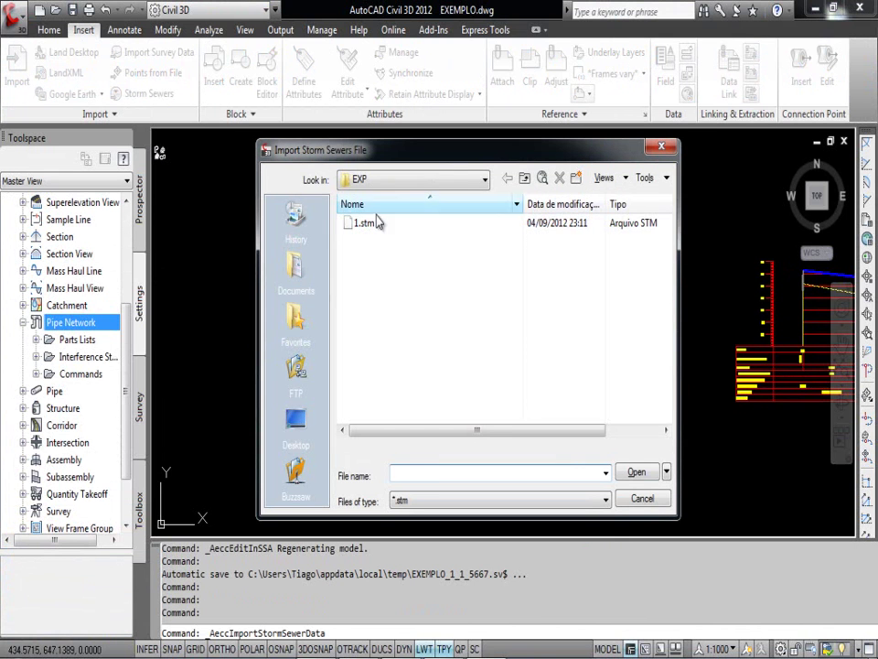
{"action": "left_click", "coordinate": [471, 181]}
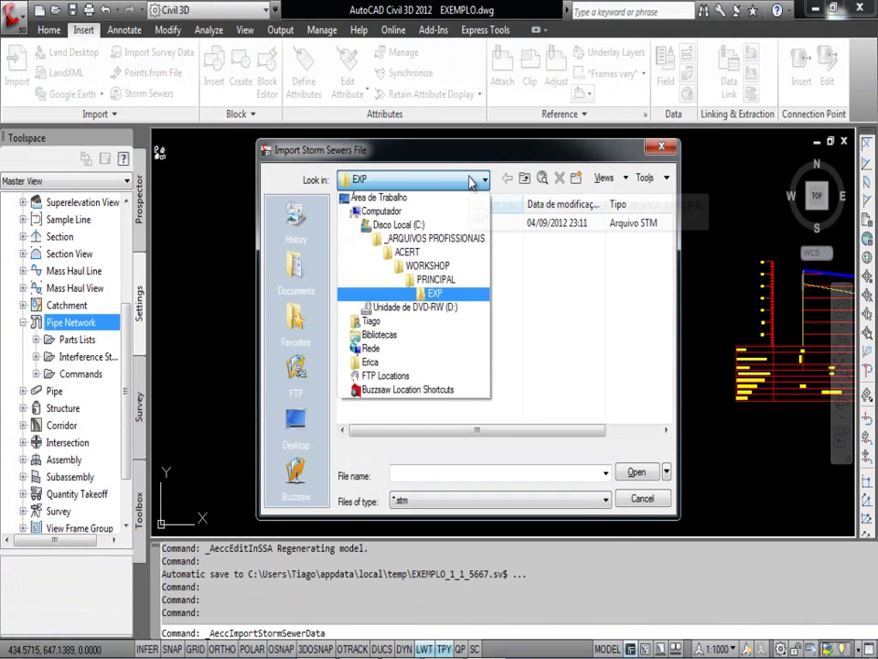
{"action": "left_click", "coordinate": [471, 180]}
{"action": "double_click", "coordinate": [358, 221]}
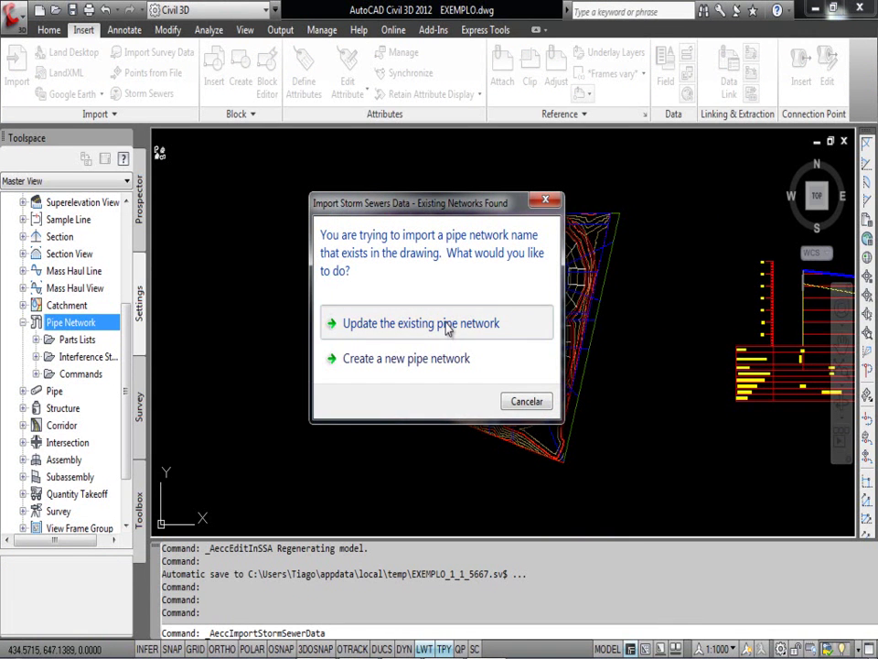
{"action": "left_click", "coordinate": [447, 325]}
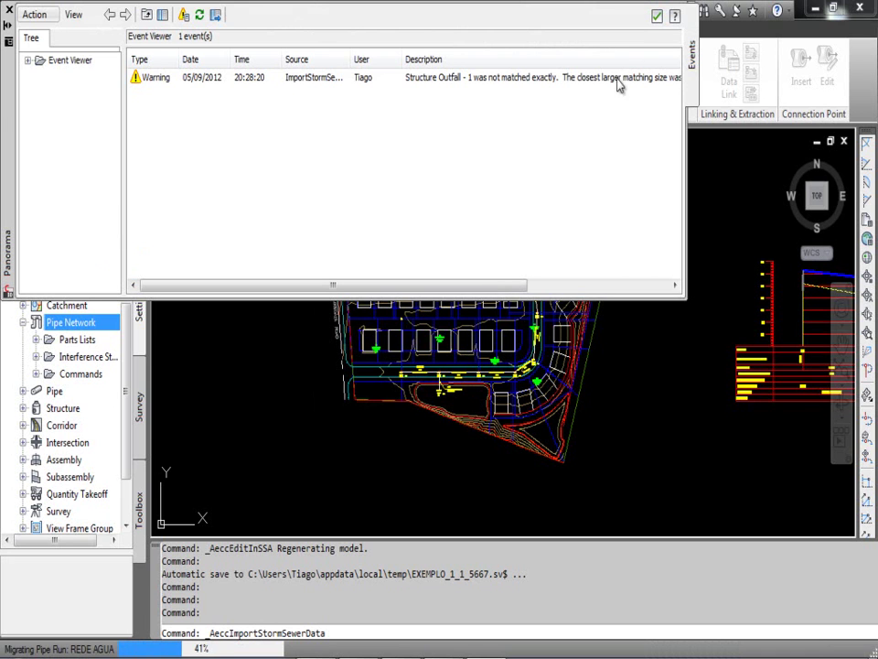
Step: Dismiss the import event list and examine the diameter and slope labels of the updated pipes along the network in plan
{"action": "left_click", "coordinate": [657, 17]}
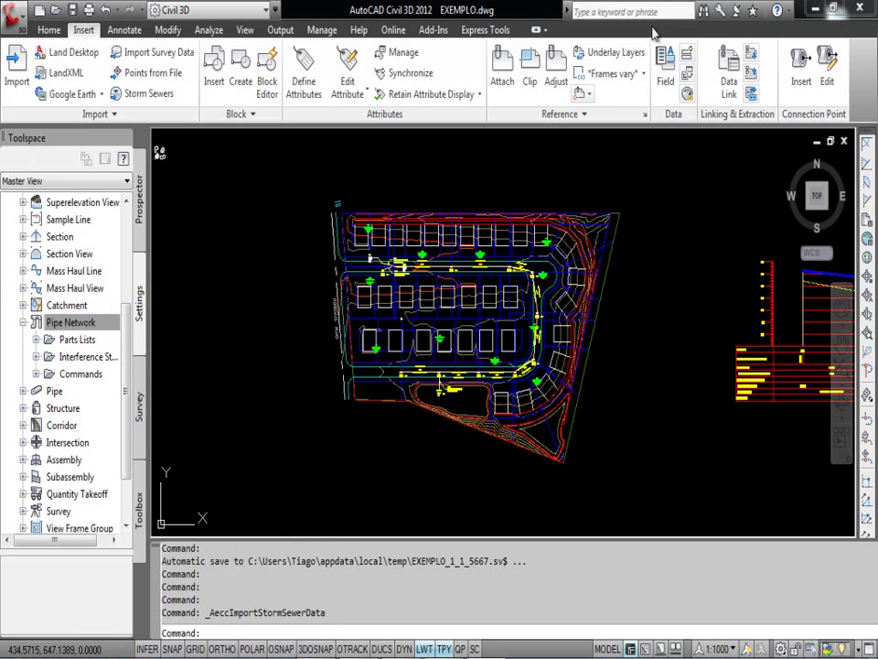
{"action": "scroll", "coordinate": [400, 247], "scroll_direction": "up", "scroll_amount": 5}
{"action": "scroll", "coordinate": [362, 380], "scroll_direction": "up", "scroll_amount": 1}
{"action": "scroll", "coordinate": [567, 293], "scroll_direction": "up", "scroll_amount": 1}
{"action": "left_click_drag", "start_coordinate": [567, 293], "coordinate": [283, 295]}
{"action": "scroll", "coordinate": [518, 313], "scroll_direction": "up", "scroll_amount": 1}
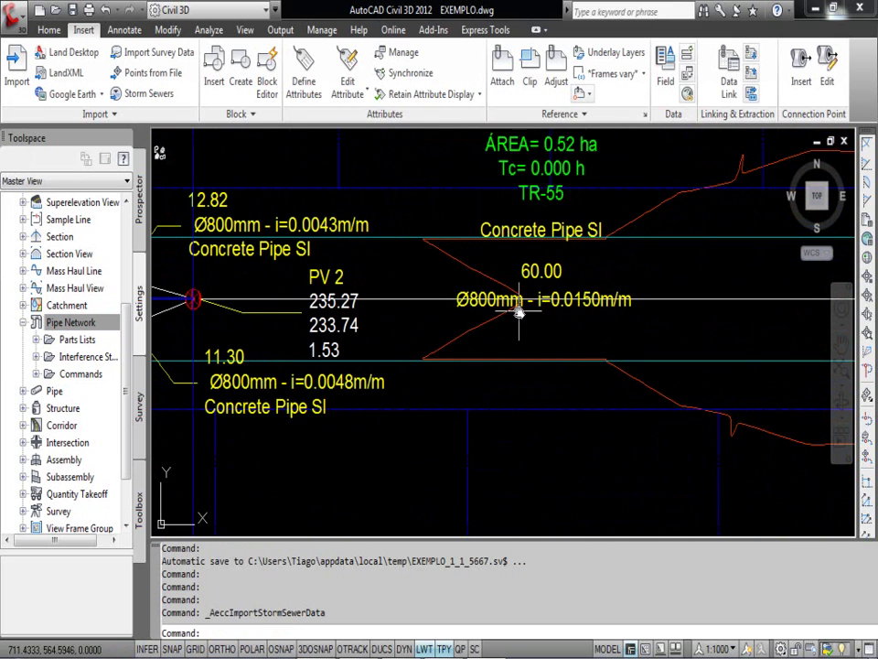
{"action": "left_click_drag", "start_coordinate": [519, 313], "coordinate": [510, 312]}
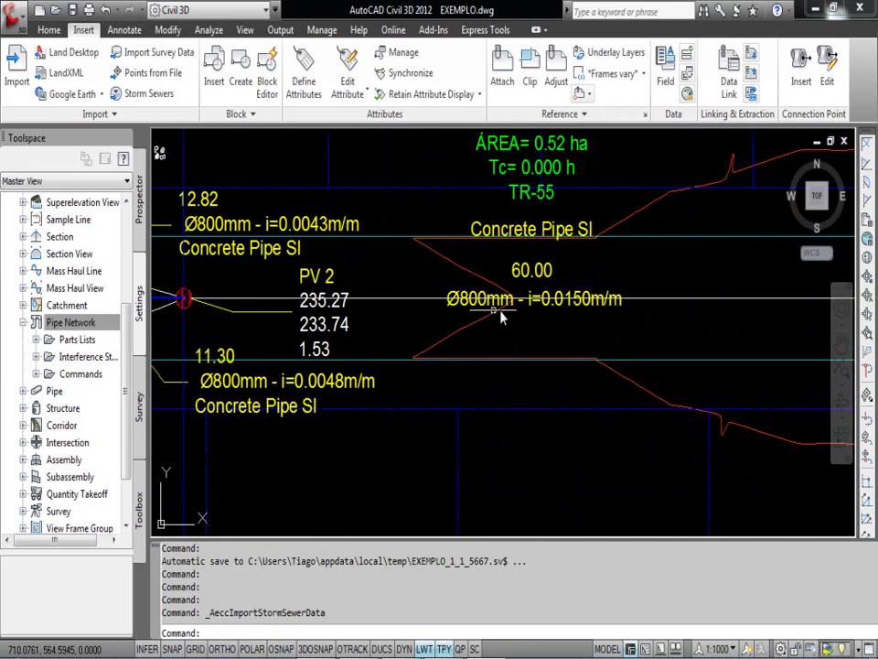
{"action": "left_click_drag", "start_coordinate": [654, 316], "coordinate": [499, 314]}
{"action": "scroll", "coordinate": [680, 298], "scroll_direction": "down", "scroll_amount": 2}
{"action": "scroll", "coordinate": [681, 298], "scroll_direction": "up", "scroll_amount": 2}
{"action": "left_click_drag", "start_coordinate": [681, 299], "coordinate": [340, 300]}
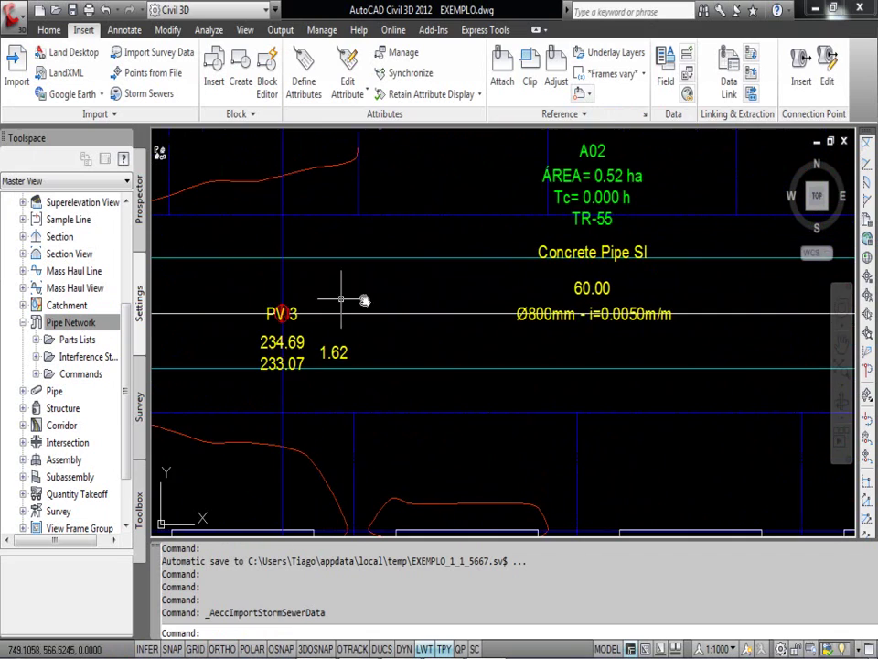
{"action": "mouse_move", "coordinate": [668, 318]}
{"action": "left_mouse_down"}
{"action": "mouse_move", "coordinate": [563, 314]}
{"action": "mouse_move", "coordinate": [465, 292]}
{"action": "left_mouse_up"}
{"action": "scroll", "coordinate": [563, 314], "scroll_direction": "up", "scroll_amount": 1}
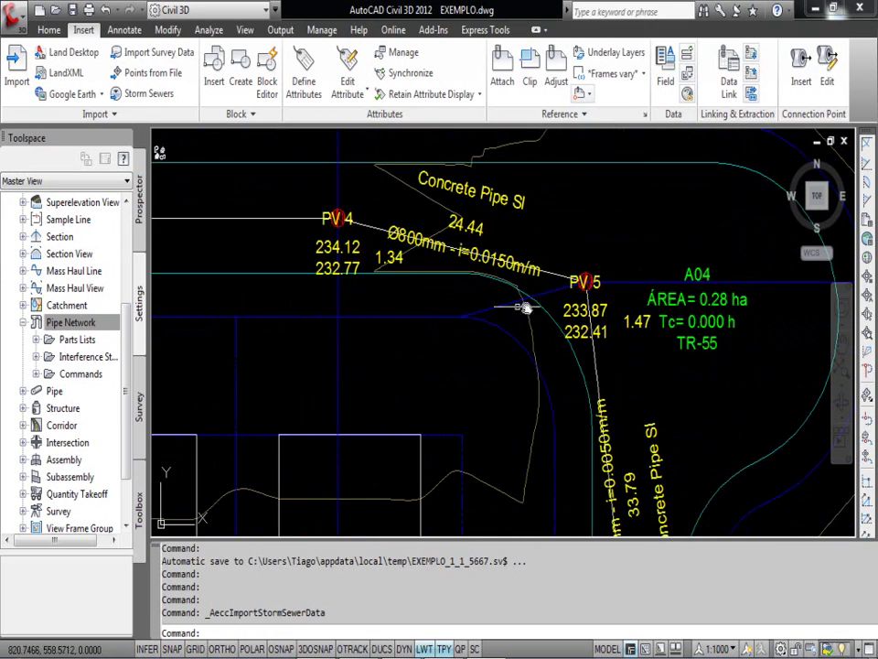
{"action": "mouse_move", "coordinate": [617, 272]}
{"action": "left_mouse_down"}
{"action": "mouse_move", "coordinate": [578, 358]}
{"action": "mouse_move", "coordinate": [637, 269]}
{"action": "left_mouse_up"}
{"action": "scroll", "coordinate": [514, 290], "scroll_direction": "down", "scroll_amount": 3}
{"action": "mouse_move", "coordinate": [513, 290]}
{"action": "left_mouse_down"}
{"action": "mouse_move", "coordinate": [585, 215]}
{"action": "mouse_move", "coordinate": [583, 230]}
{"action": "left_mouse_up"}
{"action": "scroll", "coordinate": [458, 329], "scroll_direction": "up", "scroll_amount": 3}
{"action": "scroll", "coordinate": [439, 325], "scroll_direction": "up", "scroll_amount": 3}
{"action": "scroll", "coordinate": [582, 229], "scroll_direction": "down", "scroll_amount": 10}
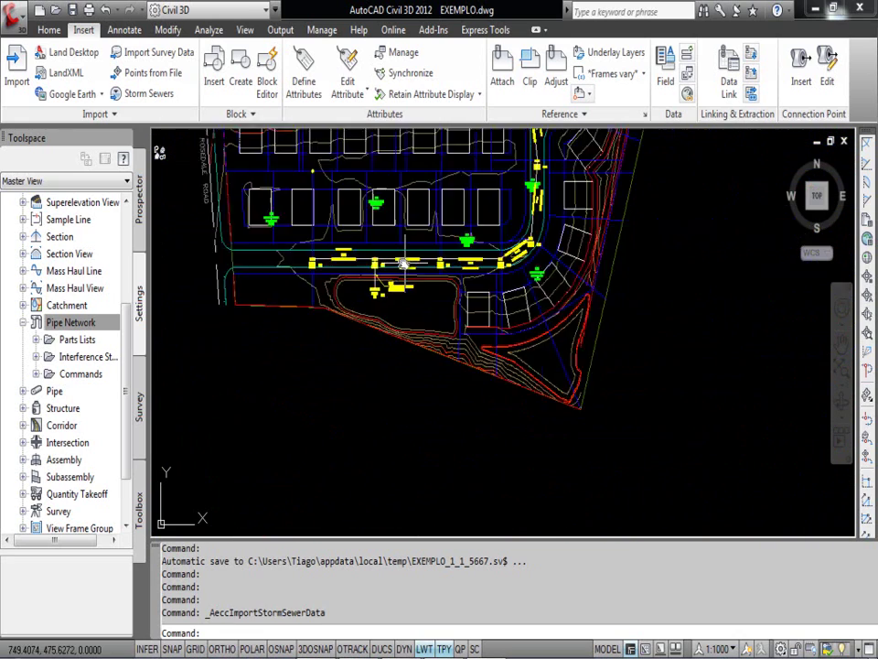
Step: Examine the profile view's data band for the slope, distance, ground elevation and diameter/material of each pipe run
{"action": "scroll", "coordinate": [508, 259], "scroll_direction": "up", "scroll_amount": 5}
{"action": "scroll", "coordinate": [417, 280], "scroll_direction": "up", "scroll_amount": 3}
{"action": "left_click_drag", "start_coordinate": [417, 401], "coordinate": [657, 344]}
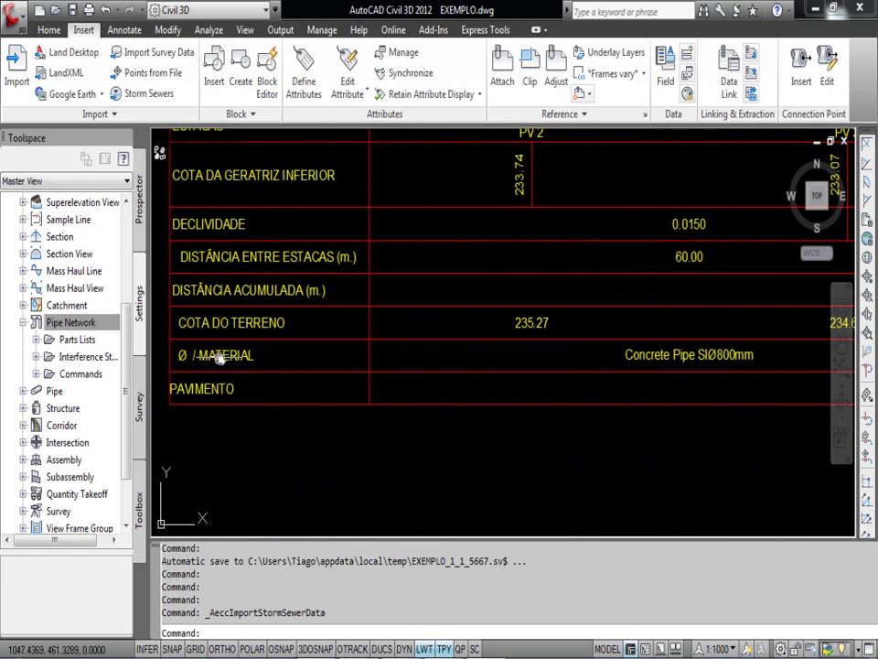
{"action": "left_click_drag", "start_coordinate": [398, 298], "coordinate": [357, 322]}
{"action": "left_click_drag", "start_coordinate": [732, 338], "coordinate": [303, 351]}
{"action": "scroll", "coordinate": [556, 334], "scroll_direction": "down", "scroll_amount": 3}
{"action": "scroll", "coordinate": [555, 334], "scroll_direction": "down", "scroll_amount": 5}
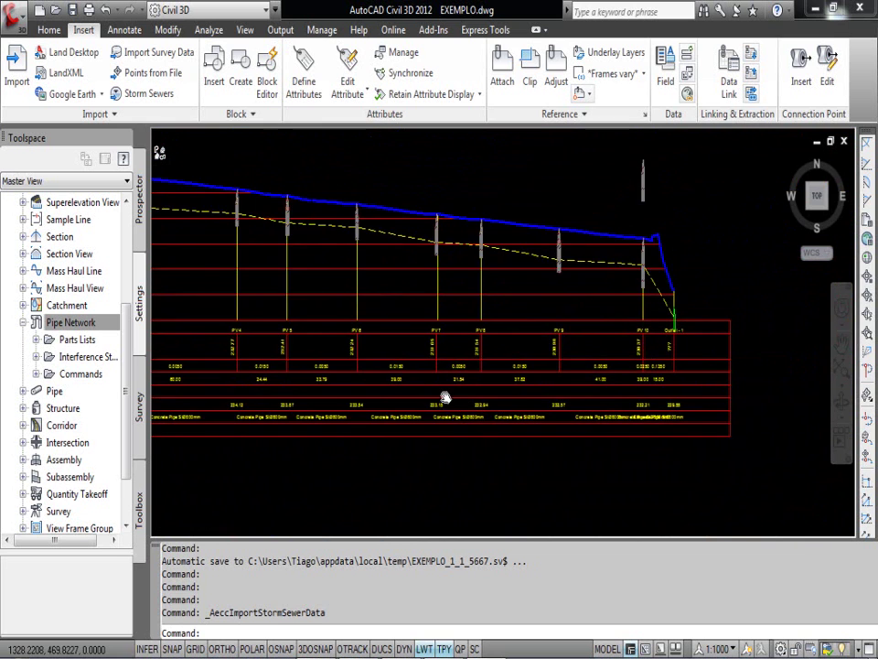
{"action": "scroll", "coordinate": [548, 368], "scroll_direction": "down", "scroll_amount": 4}
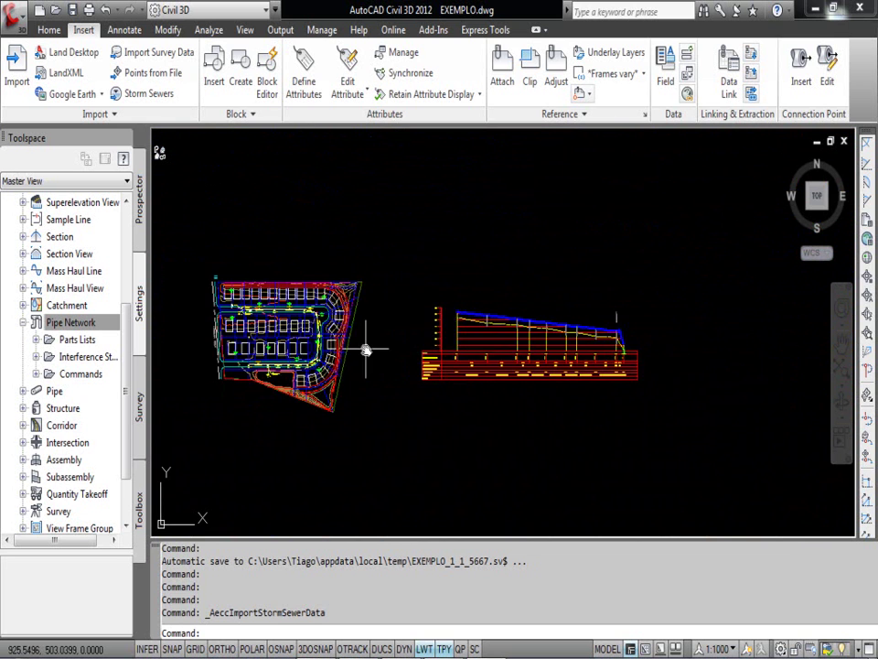
{"action": "left_click_drag", "start_coordinate": [548, 368], "coordinate": [663, 370]}
{"action": "left_click", "coordinate": [428, 644]}
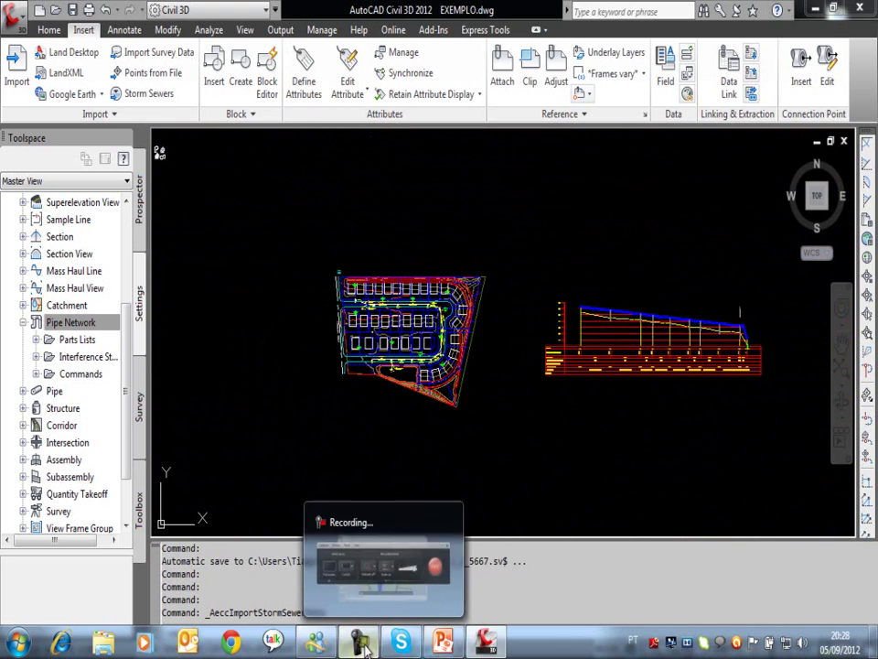